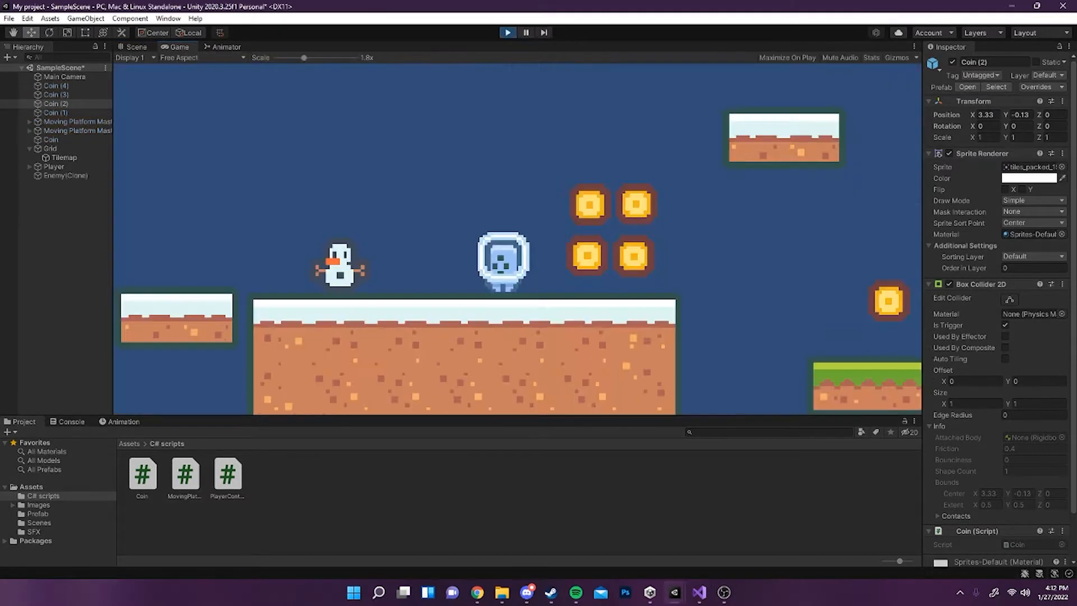
Step: Play-test the level by moving the player back and forth, jumping and collecting coins, and stop the game
key("d")
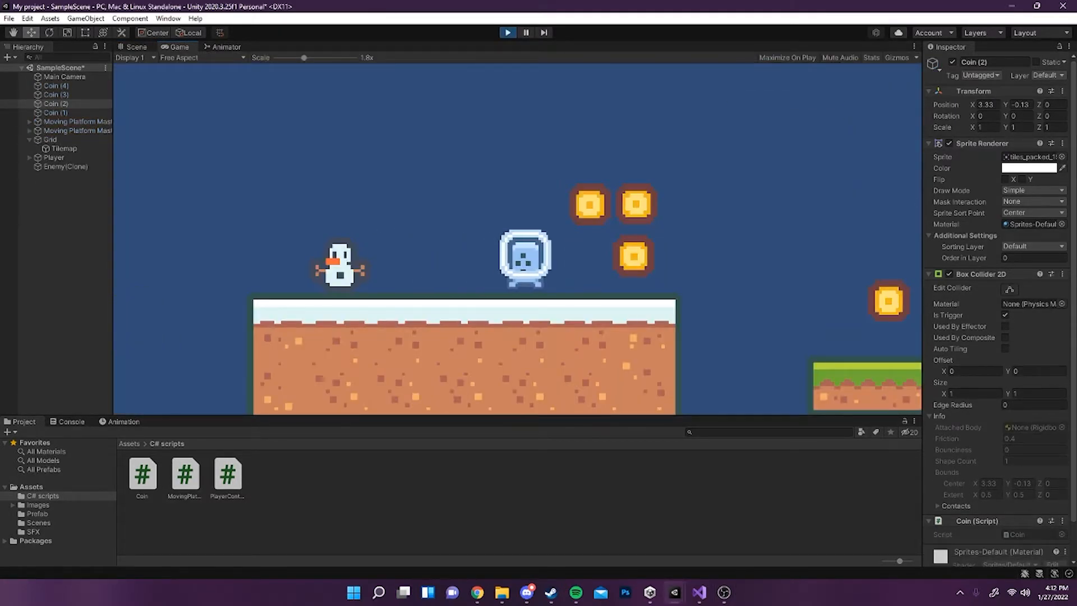
key("a")
key("d")
key("space")
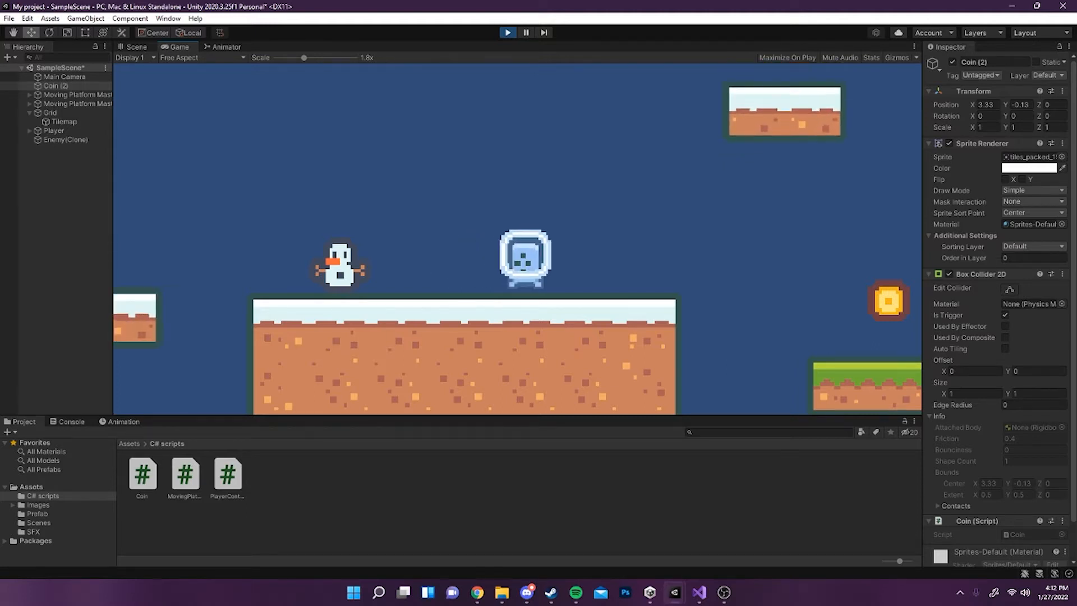
key("ctrl+p")
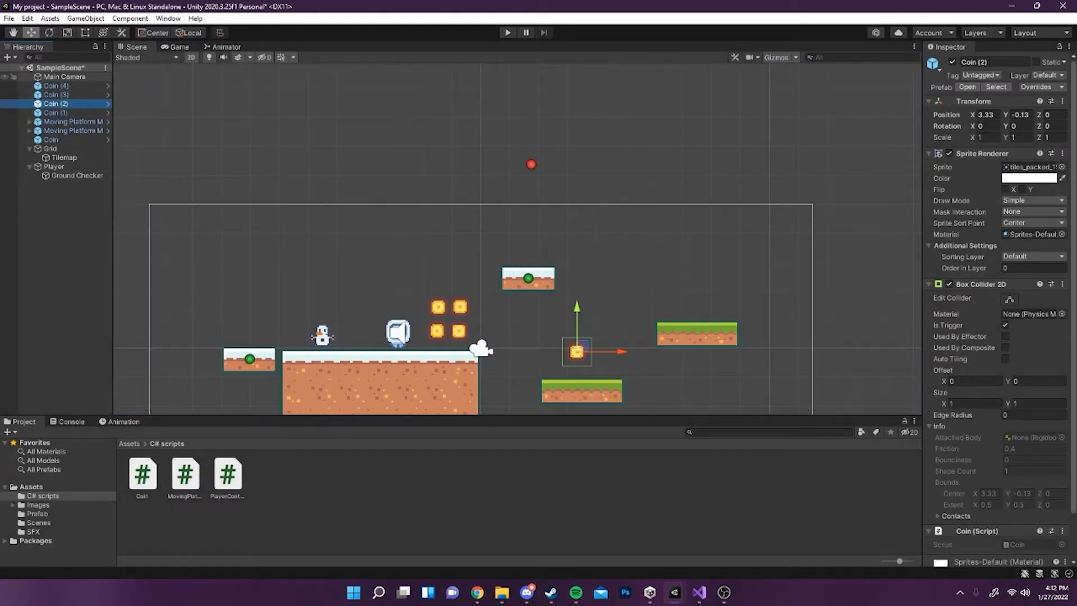
Step: Create an empty child object under Player and name it "Camera Axis"
left_click(64, 77)
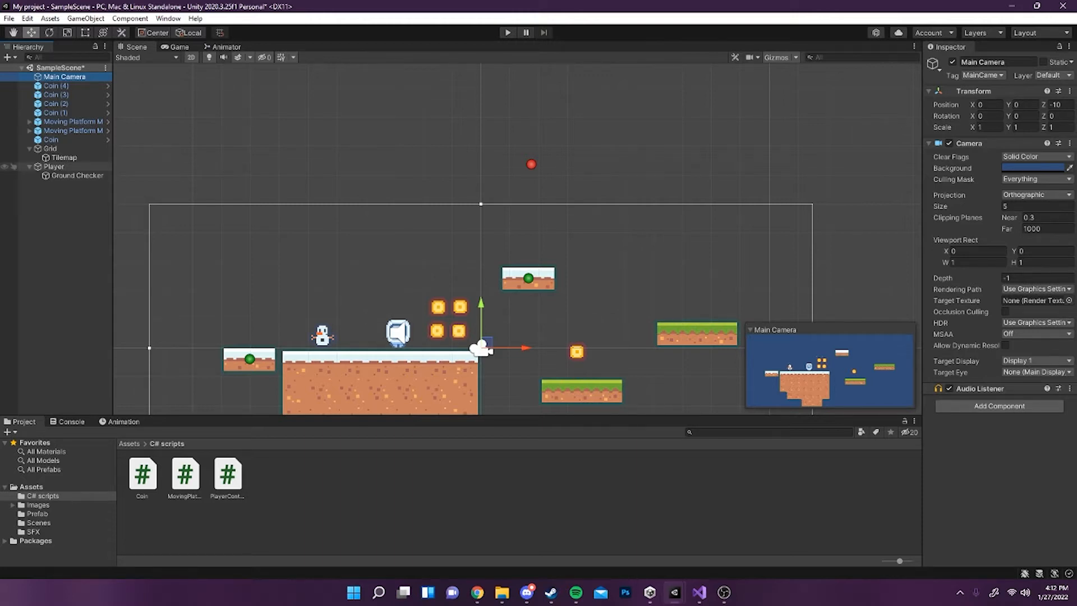
left_click(54, 166)
right_click(56, 167)
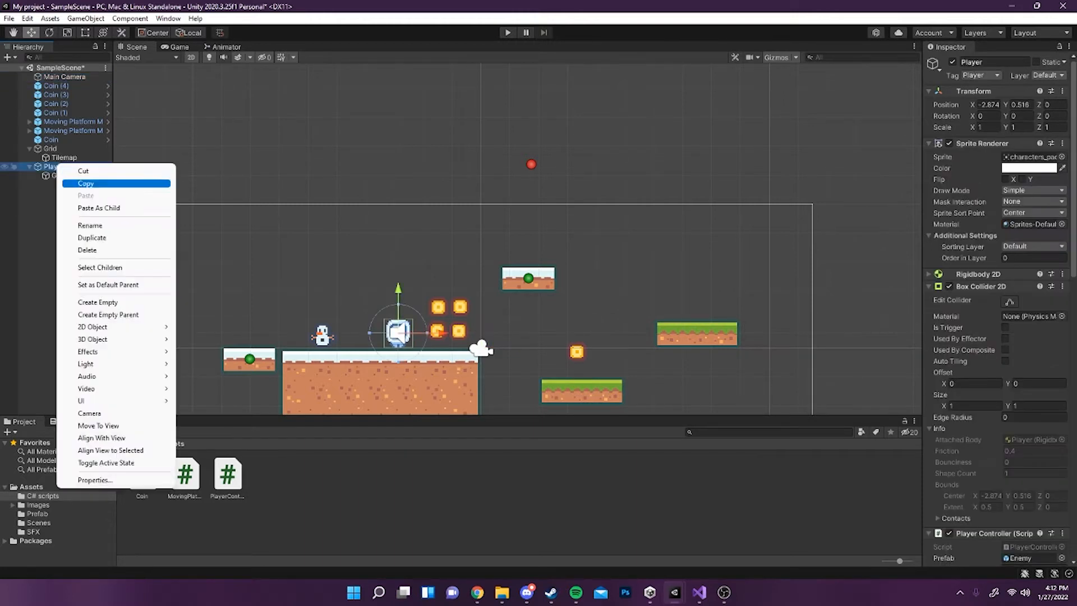
left_click(97, 302)
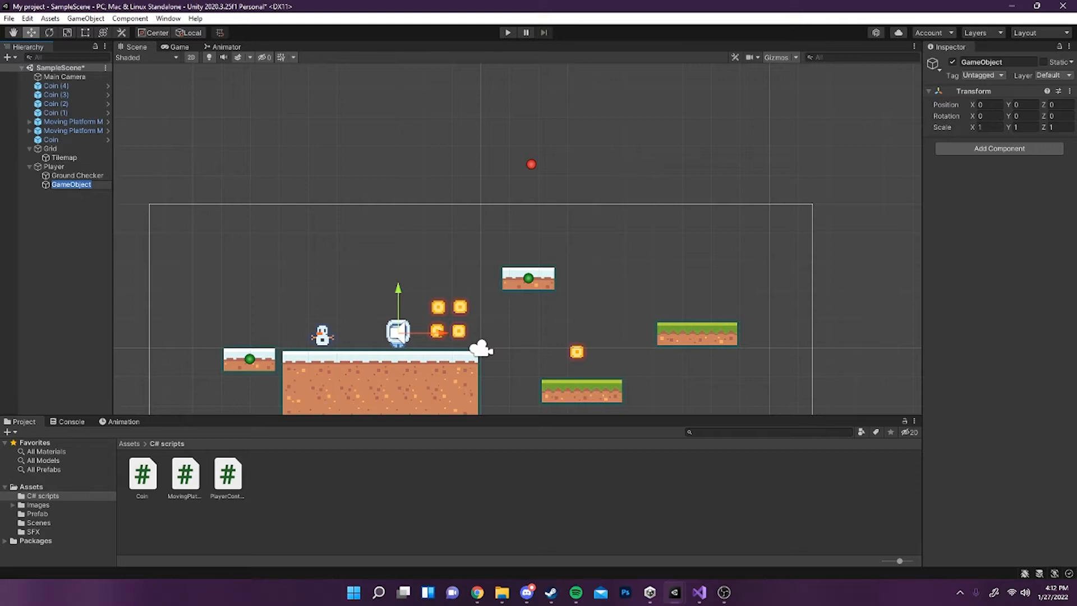
type("Camera Axis")
key("Return")
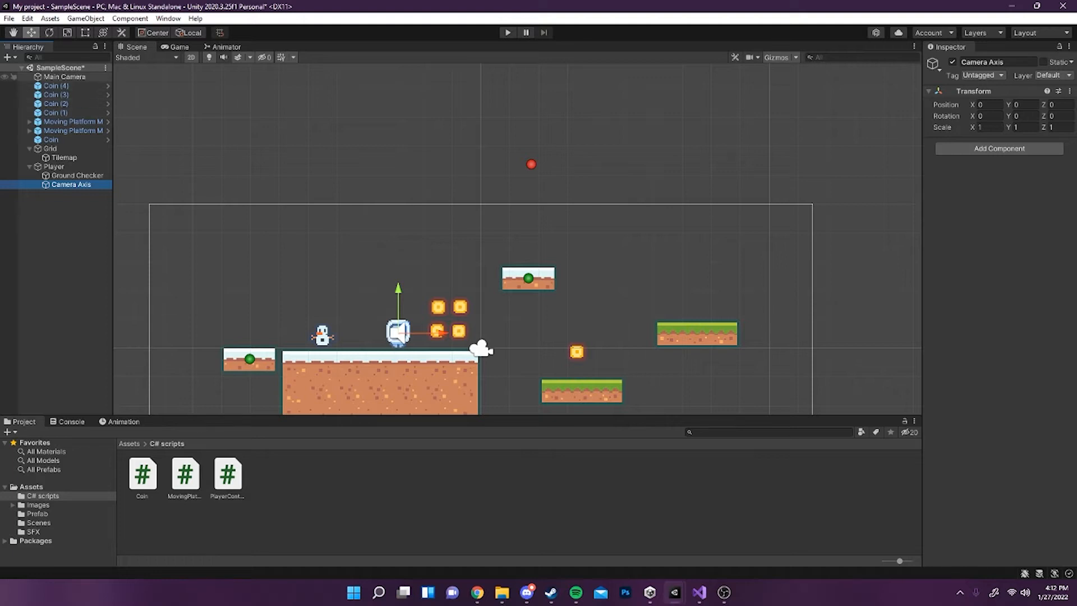
Step: Parent Main Camera to Camera Axis and set its X and Y position to 0
left_click_drag(65, 77, 69, 184)
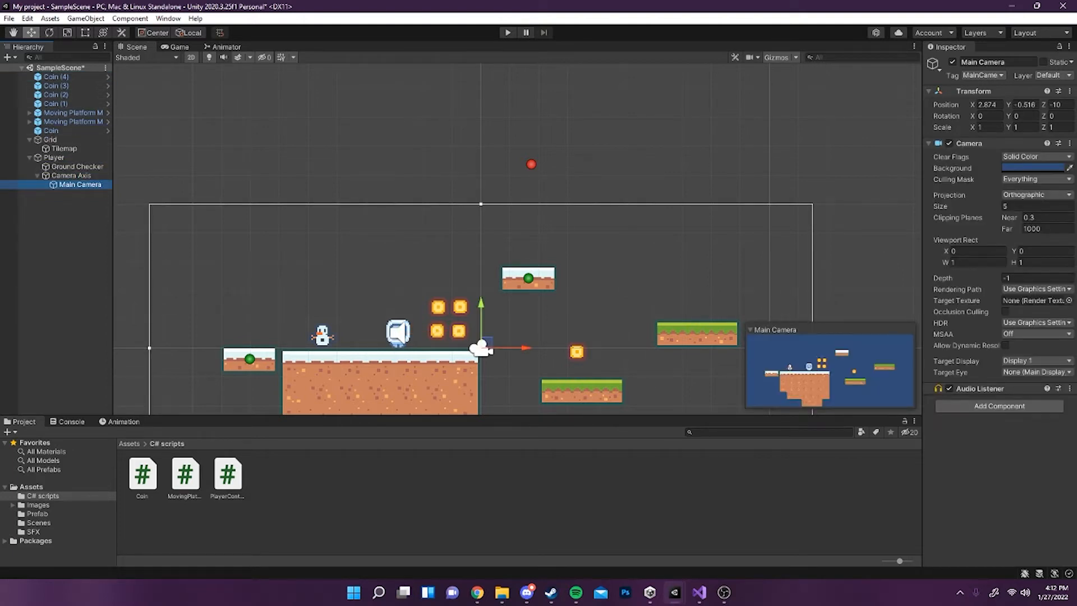
left_click(989, 104)
type("0")
key("Tab")
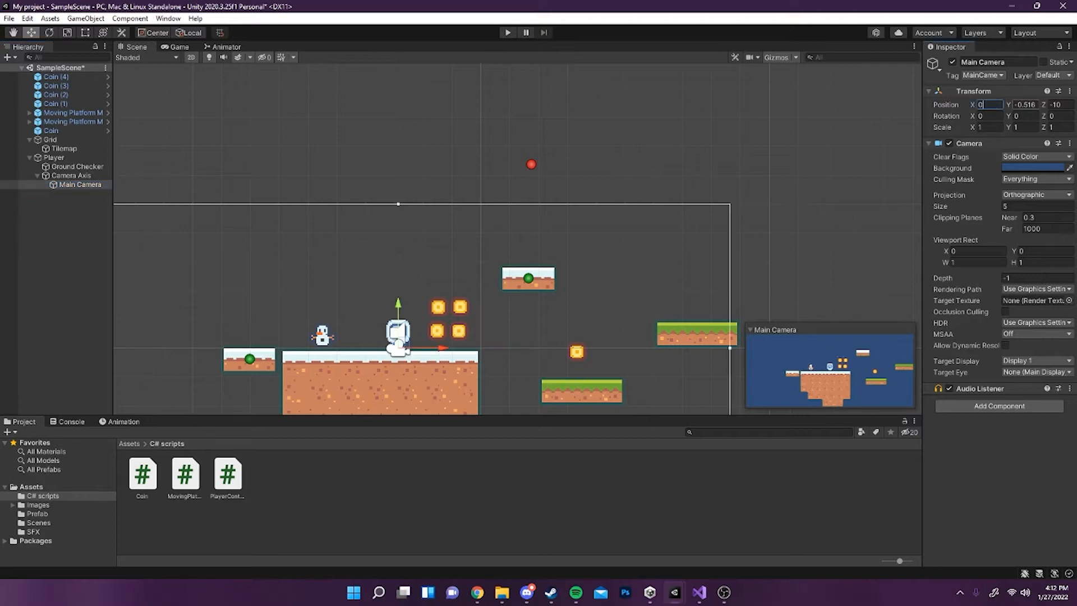
type("0")
Step: Run the game, move and jump with the player to check that the camera follows, and stop it
key("ctrl+p")
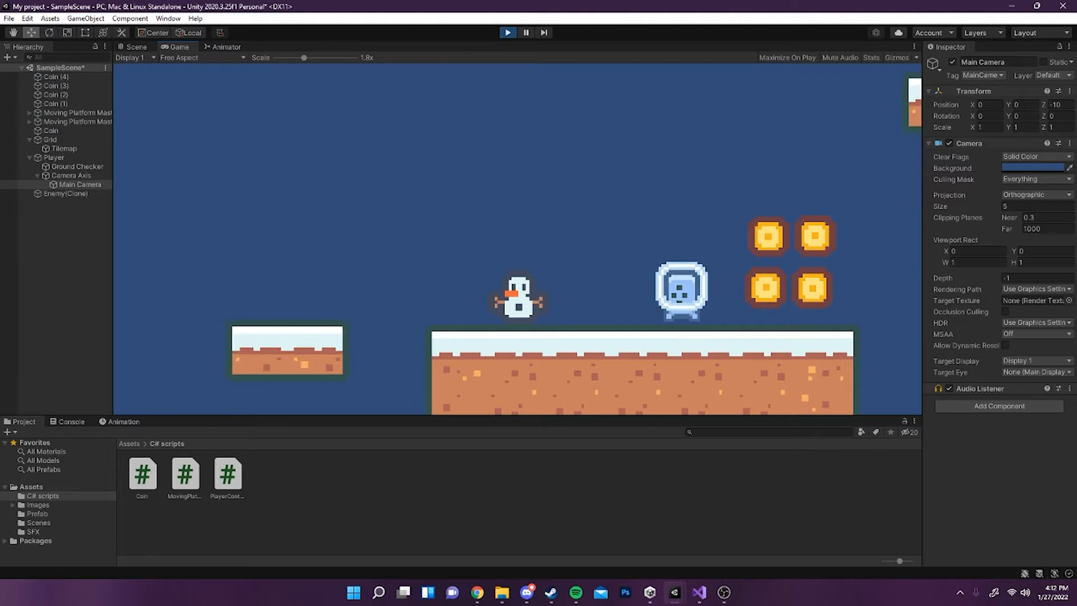
key("a")
key("d")
key("space")
key("a")
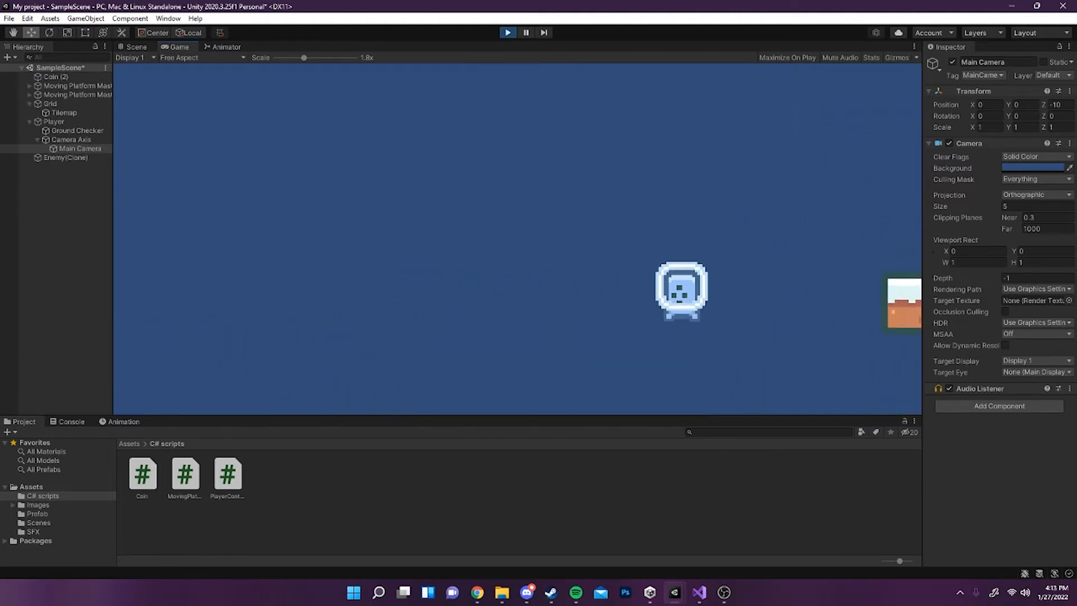
key("ctrl+p")
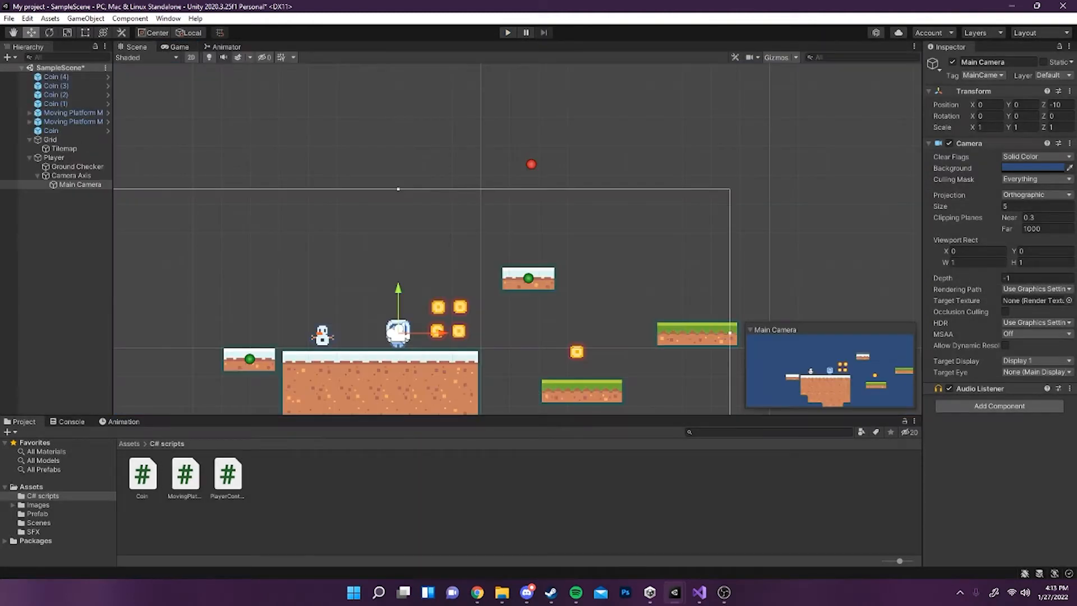
Step: Examine the Player, Camera Axis and Main Camera hierarchy and the camera's movement in the Scene view during another test run
middle_click_drag(426, 253, 558, 168)
left_click(71, 176)
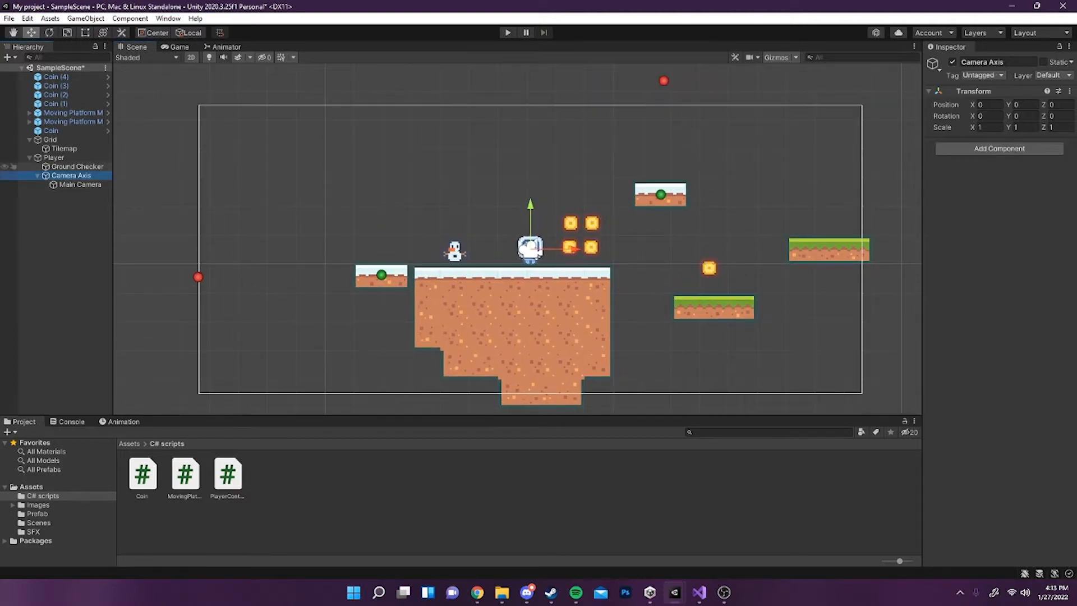
left_click(54, 158)
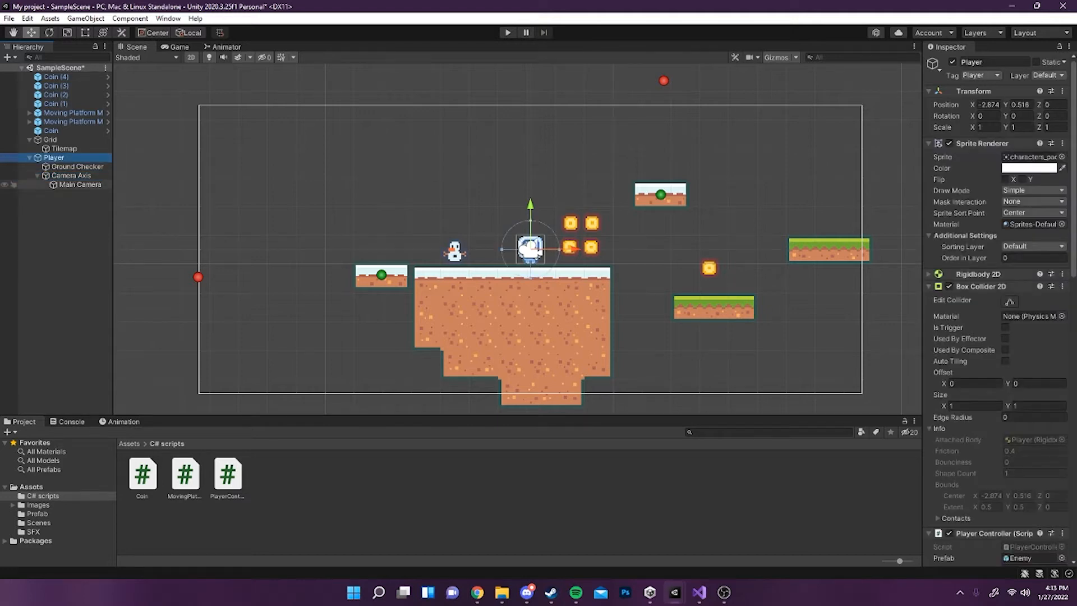
left_click(80, 185)
key("ctrl+p")
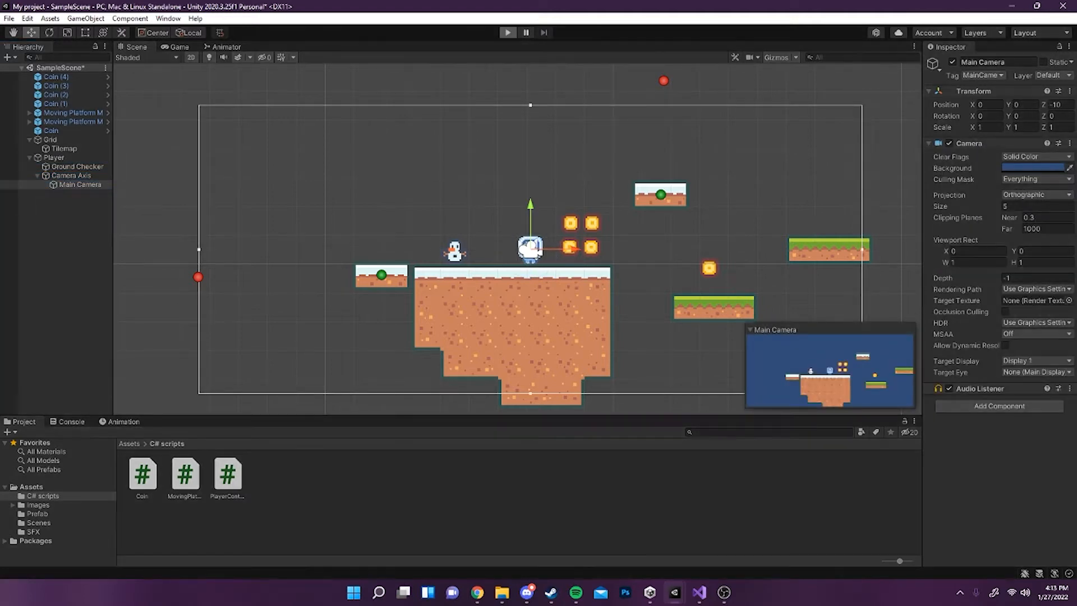
key("d")
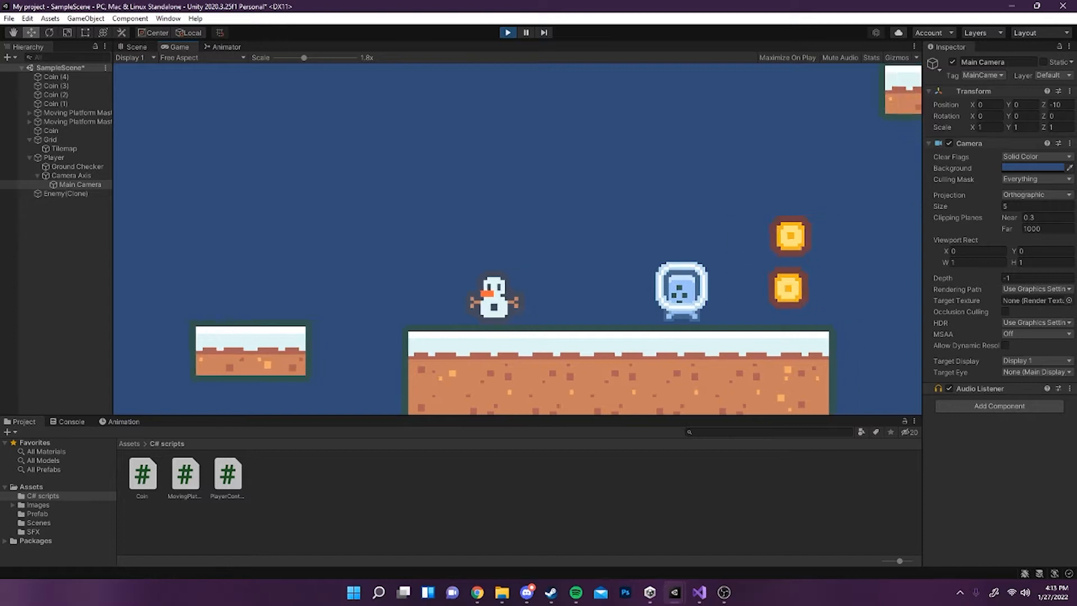
key("a")
key("d")
key("a")
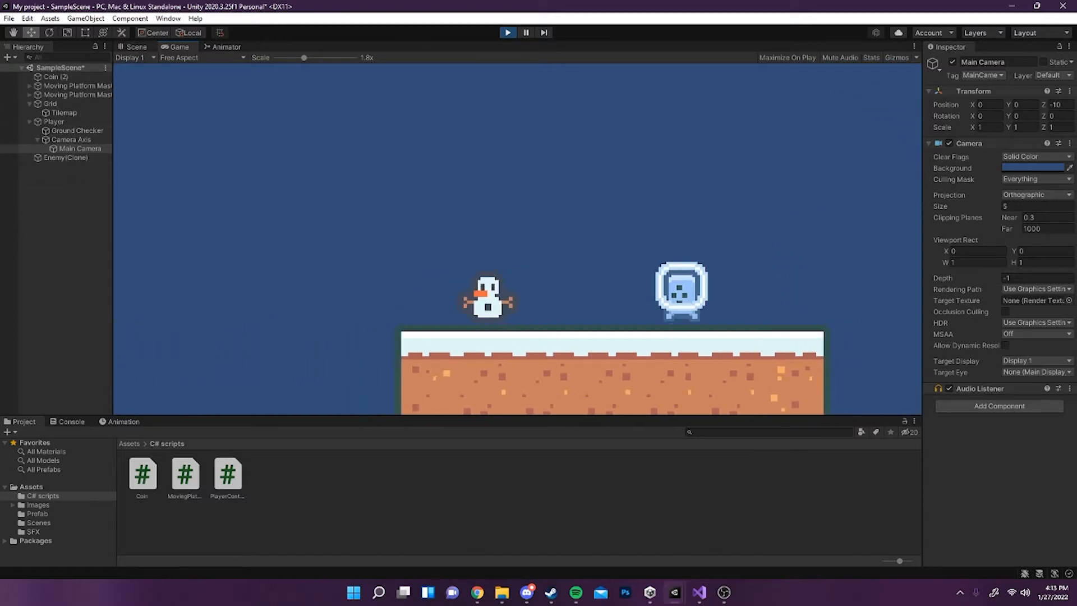
left_click(136, 47)
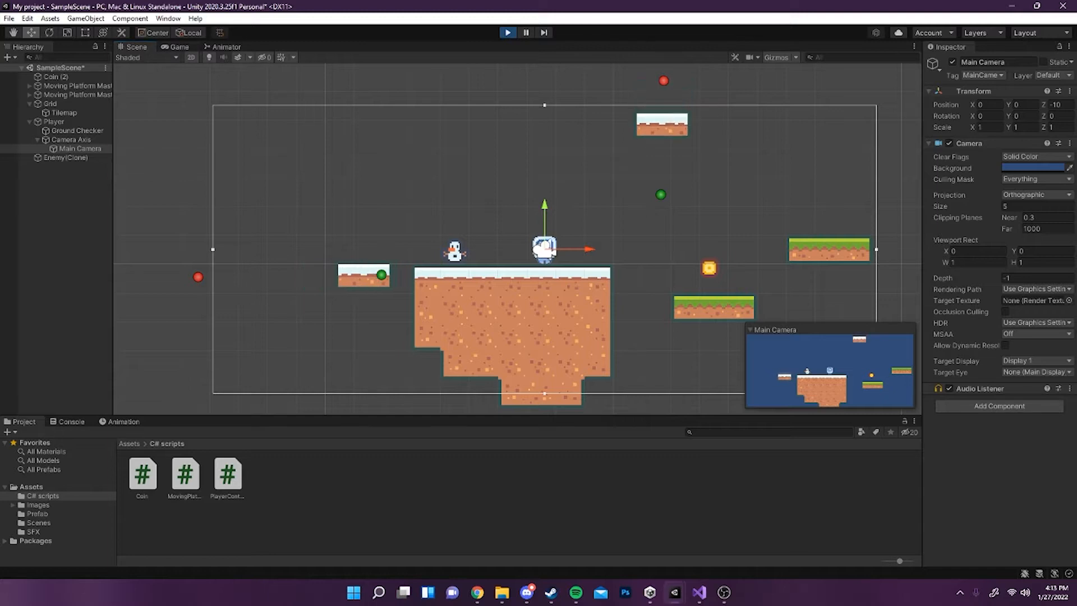
key("ctrl+p")
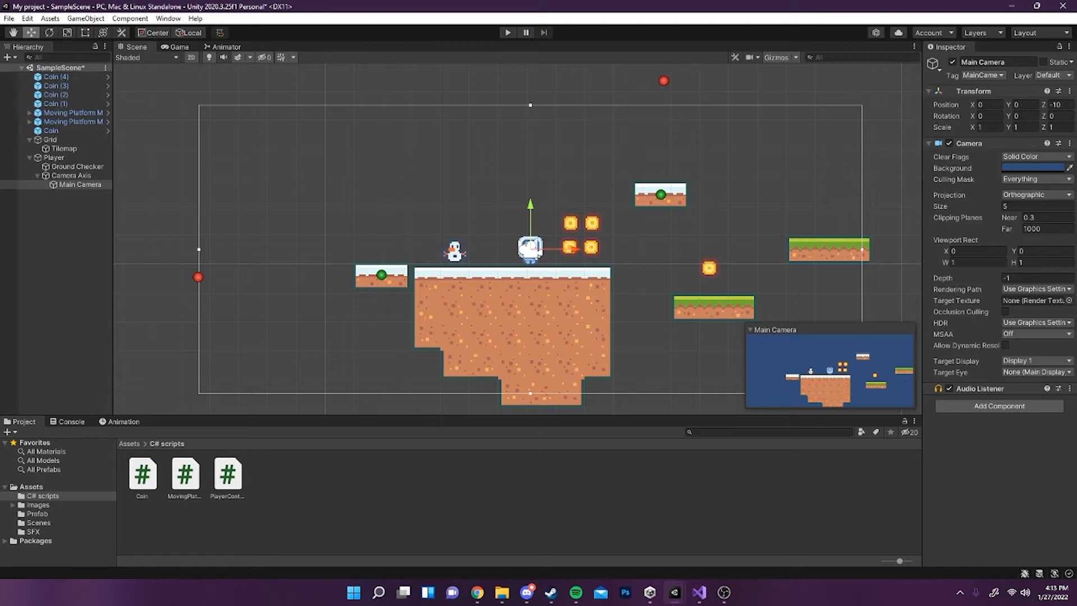
Step: Add a Composite Collider 2D component to the Tilemap
left_click(512, 320)
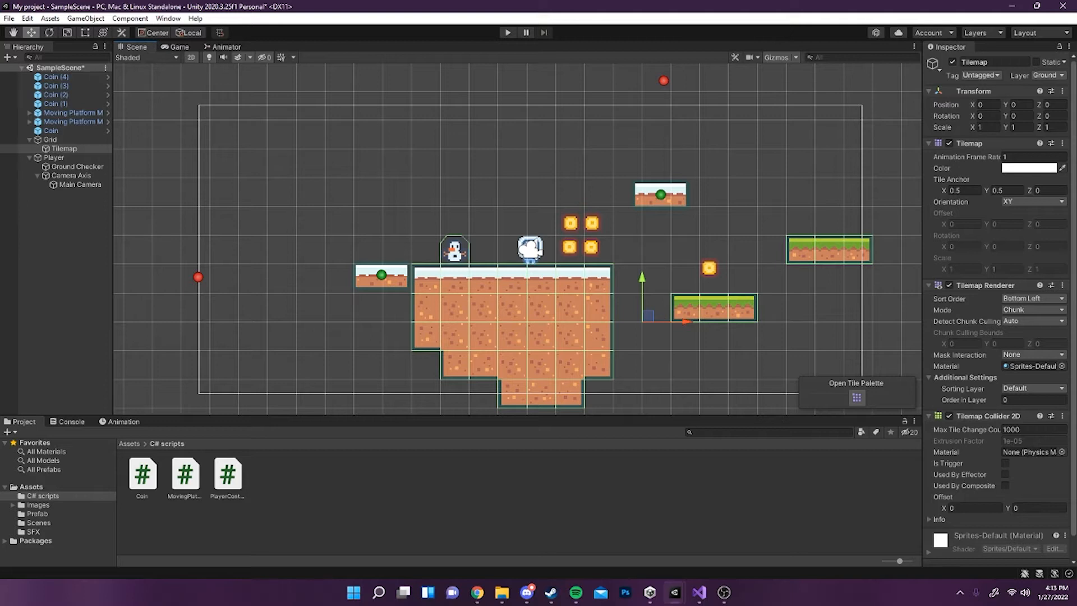
scroll(996, 303, "down", 2)
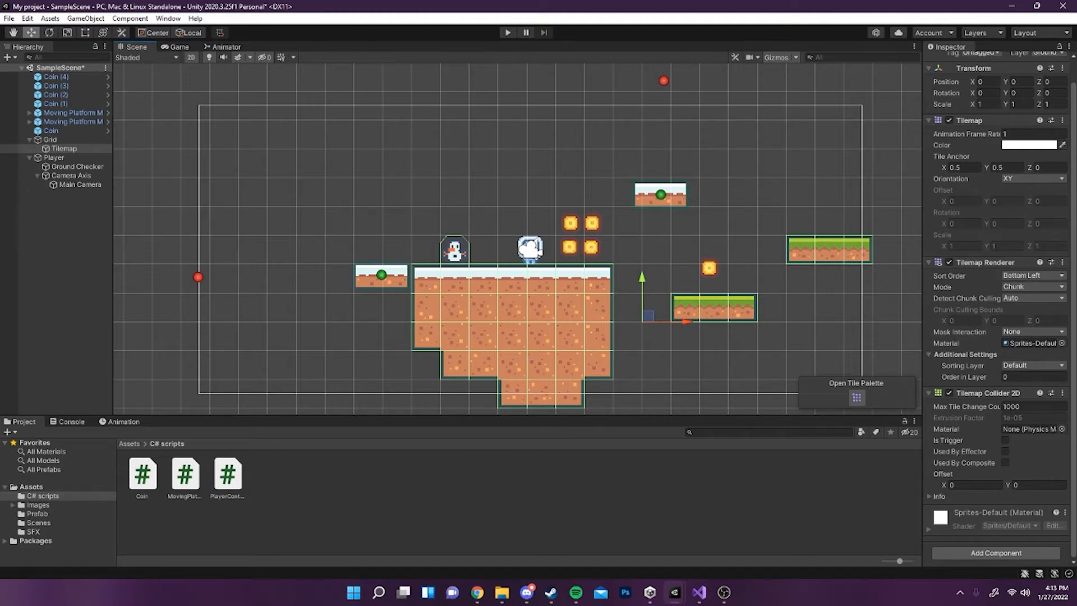
left_click(996, 553)
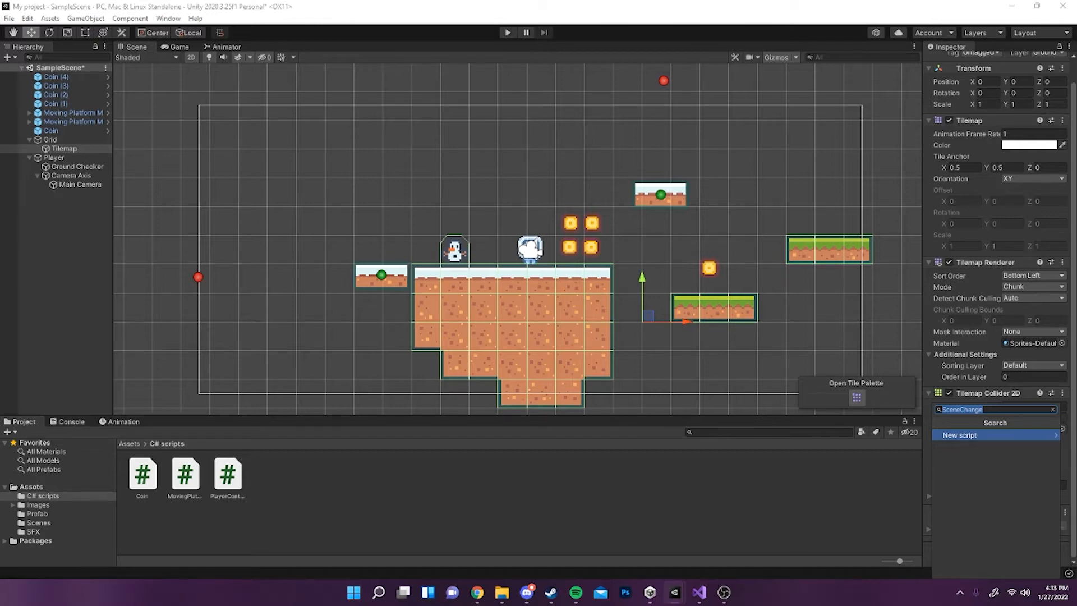
type("co")
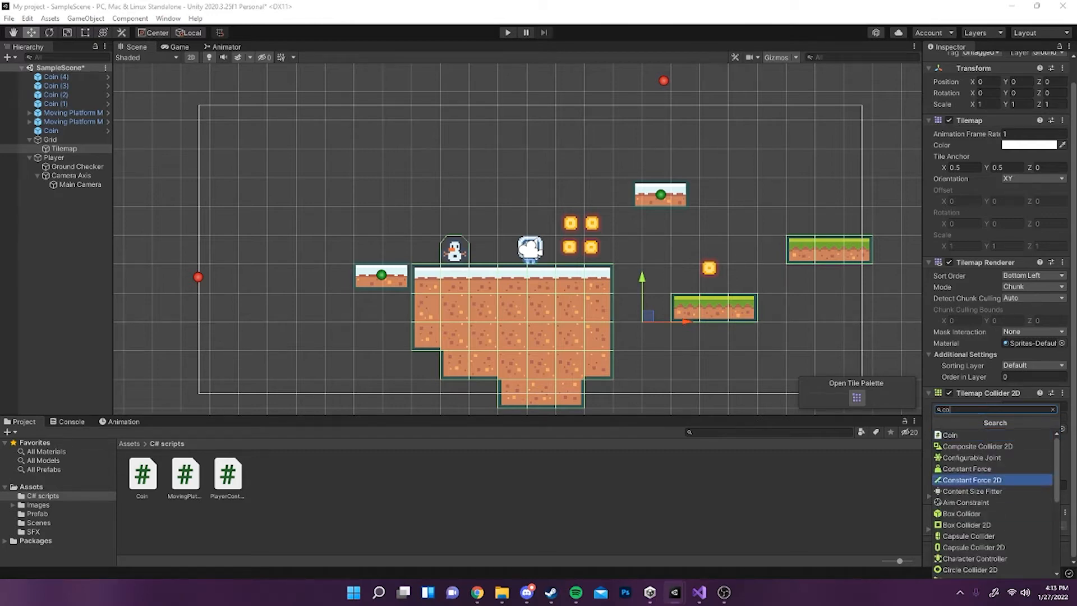
left_click(977, 446)
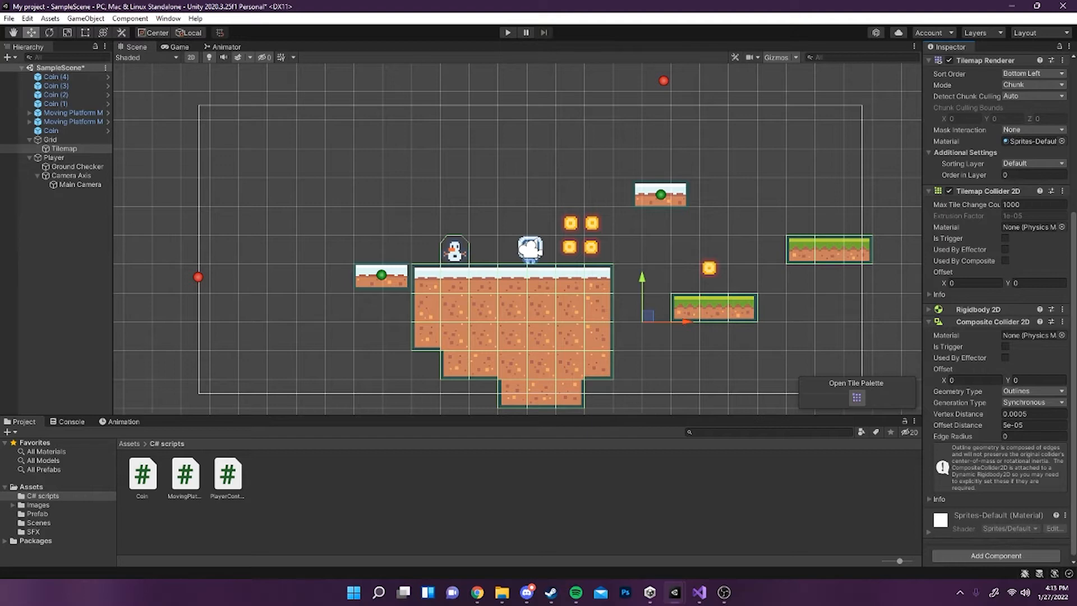
Step: Set the Tilemap's Rigidbody 2D body type to Static and enable Used By Composite on its Tilemap Collider 2D
left_click(976, 309)
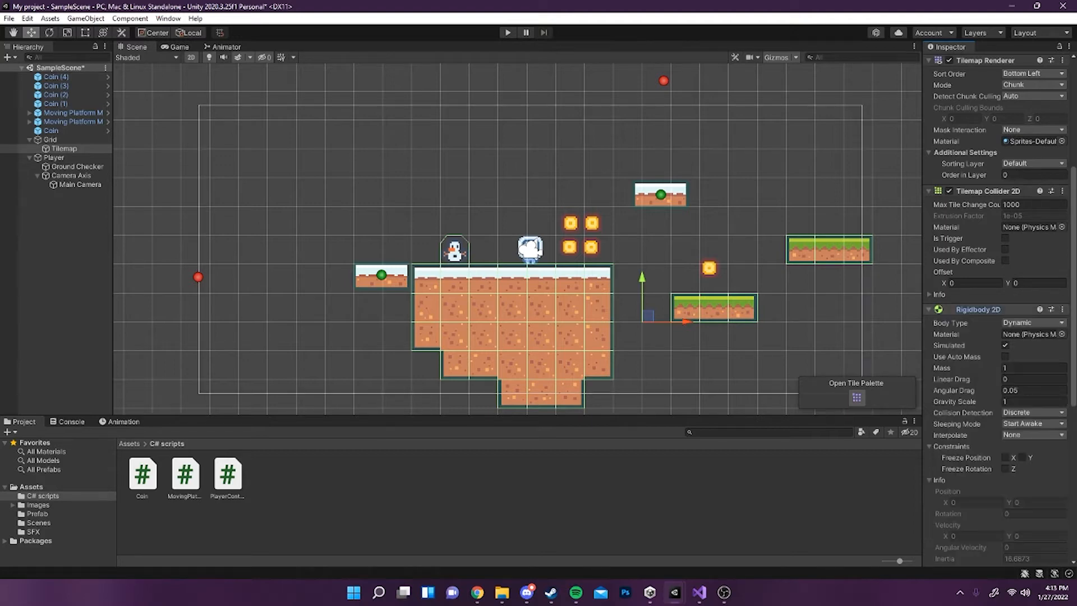
left_click(1033, 322)
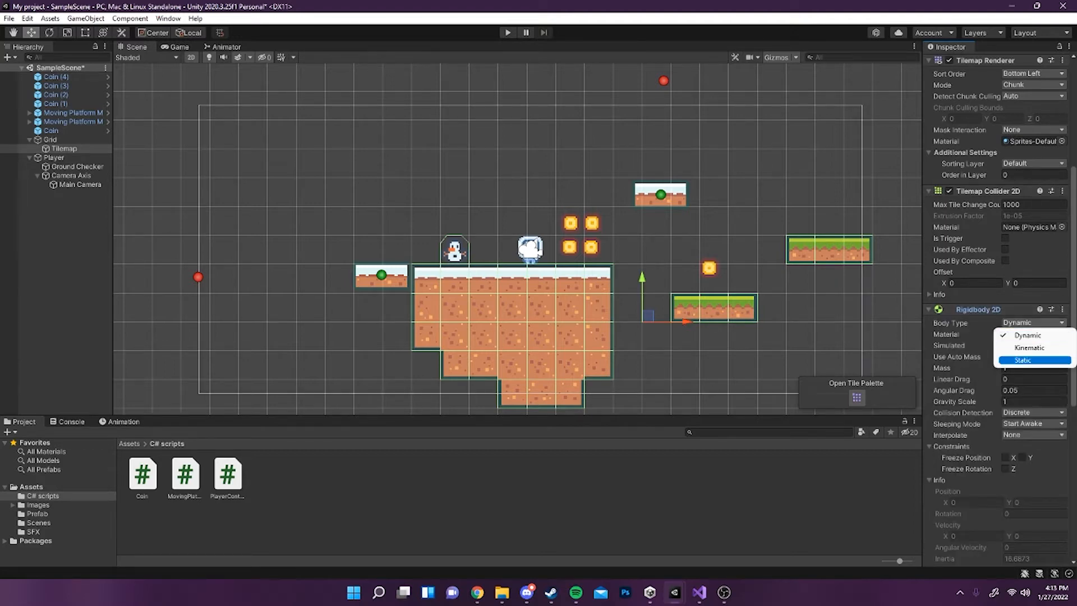
left_click(1032, 360)
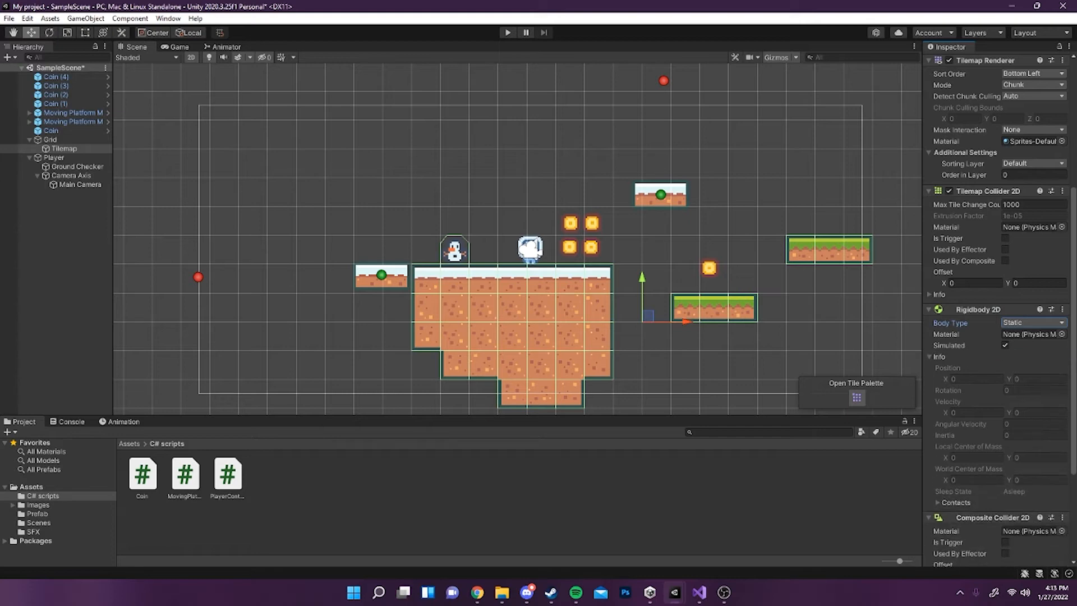
left_click(978, 310)
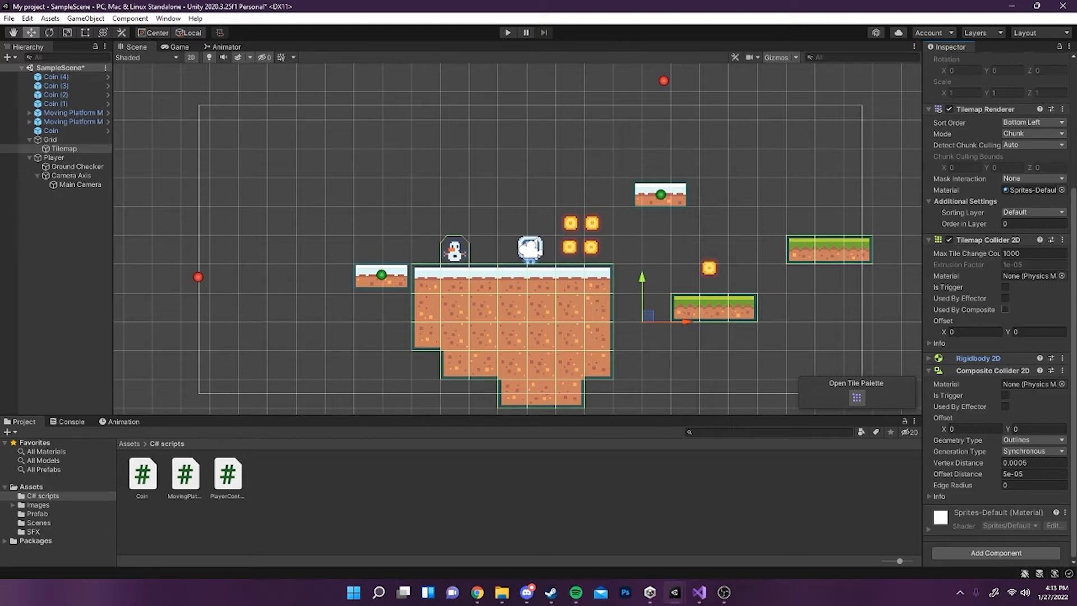
left_click(1004, 309)
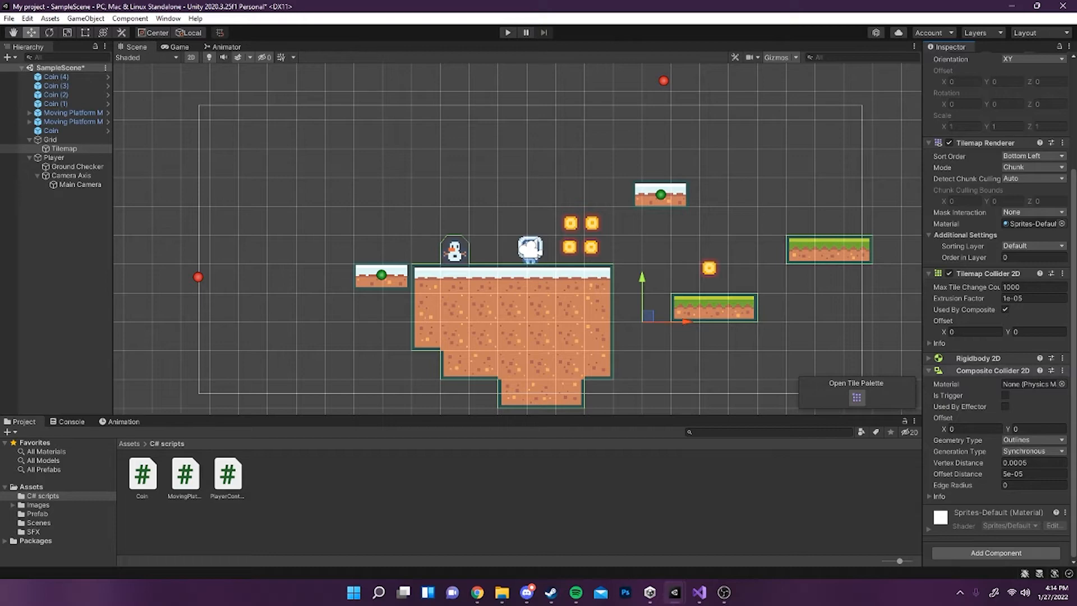
left_click(992, 370)
Step: Run the game and walk the player back and forth across the ground tiles to test the composite collider
key("ctrl+p")
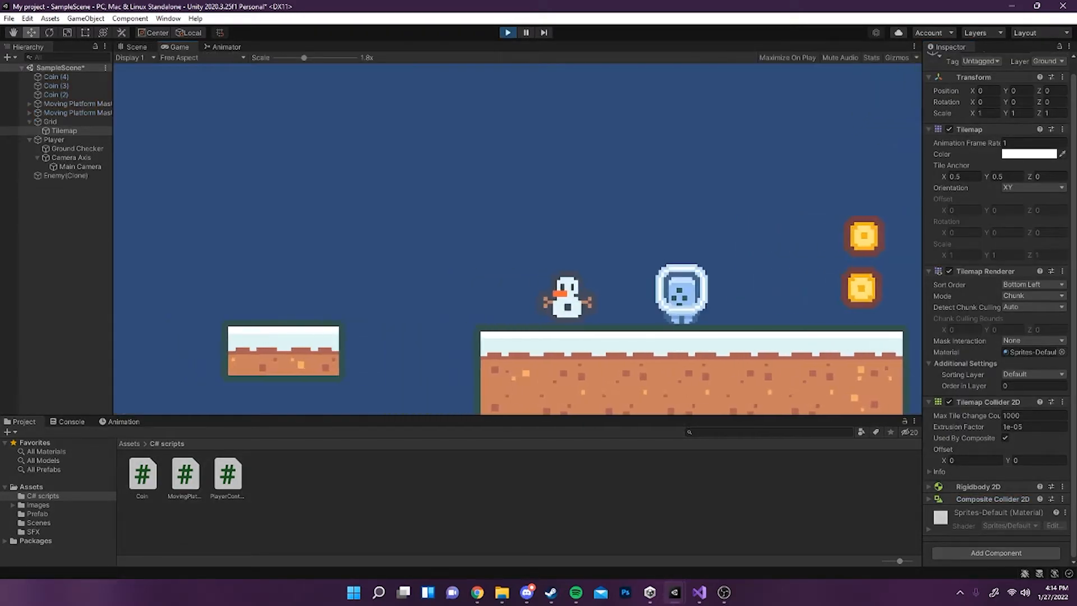
key("a")
key("d")
key("a")
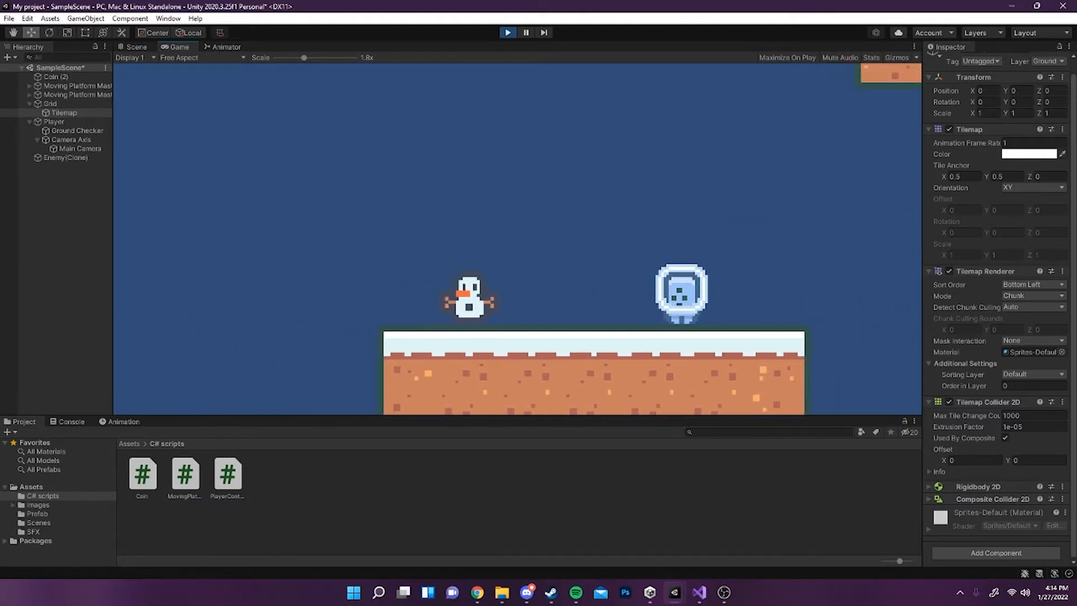
key("d")
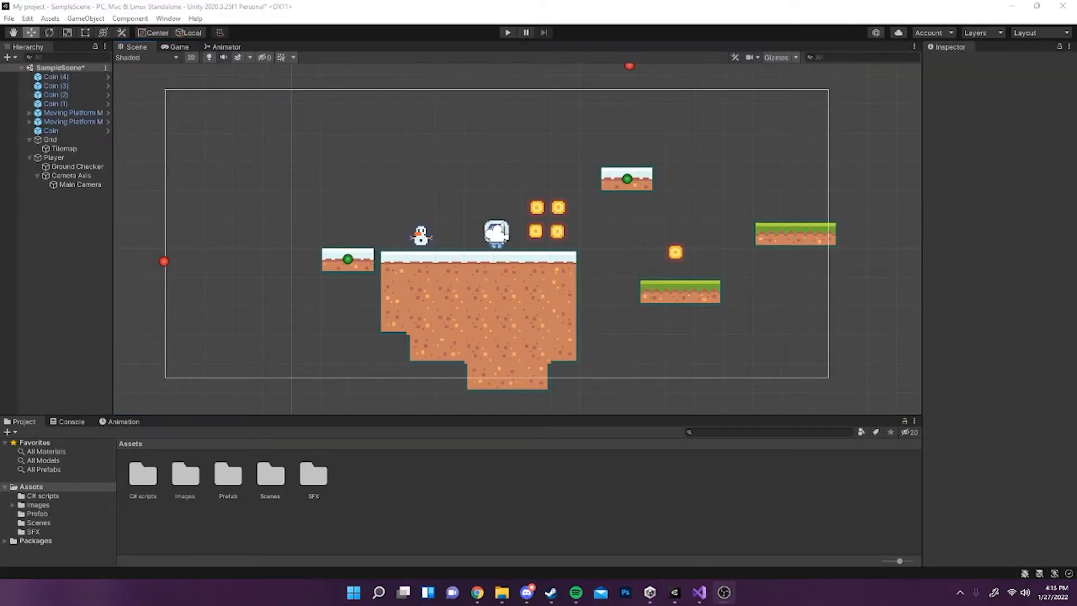
Step: Create a scene named Main Menu in the Scenes folder and open it
left_click(39, 523)
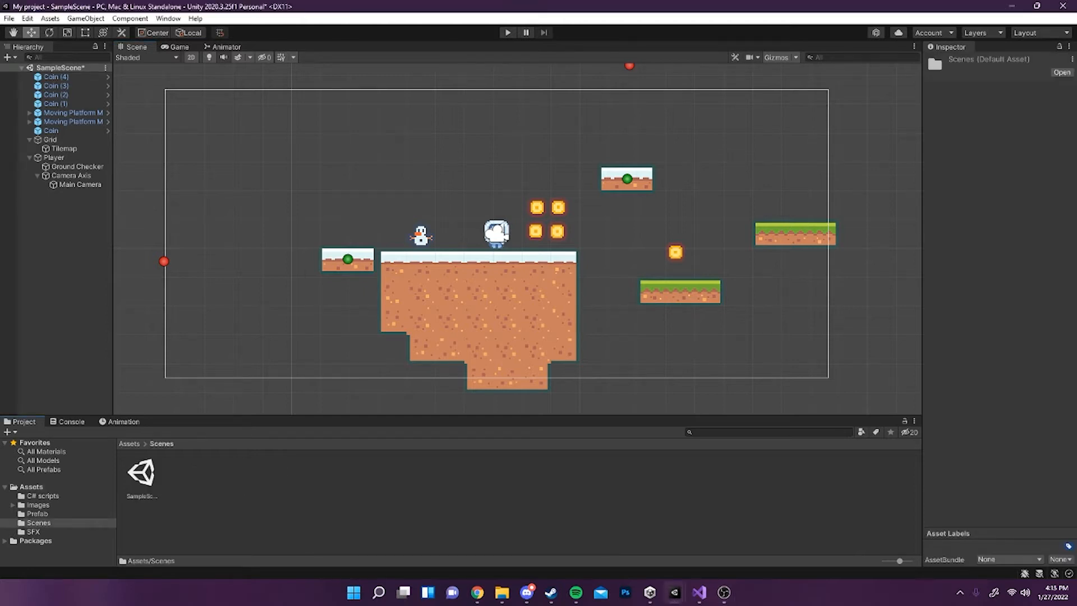
right_click(259, 475)
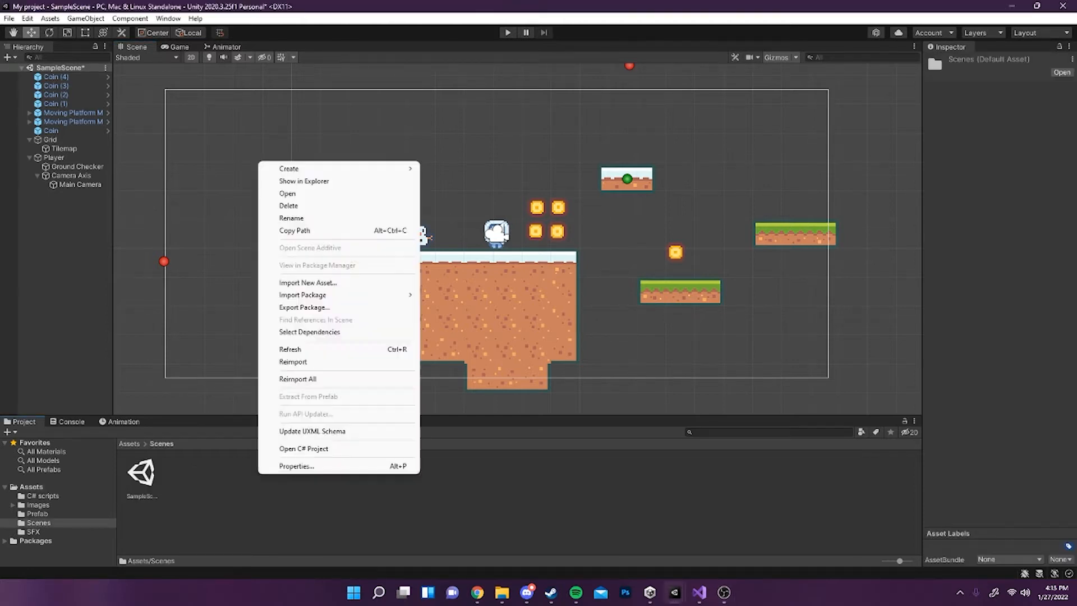
mouse_move(292, 169)
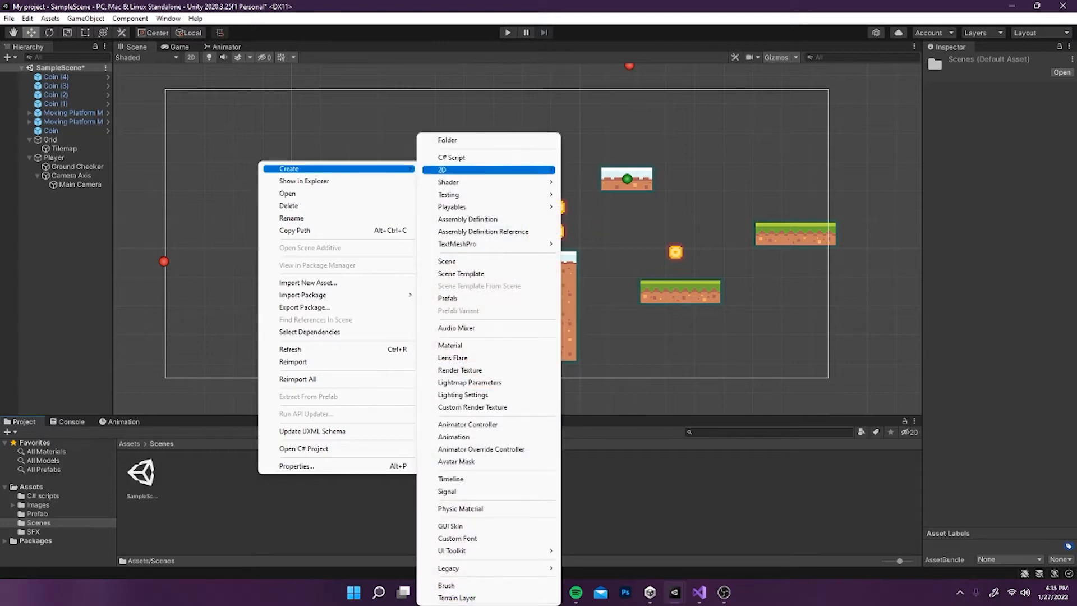
left_click(446, 261)
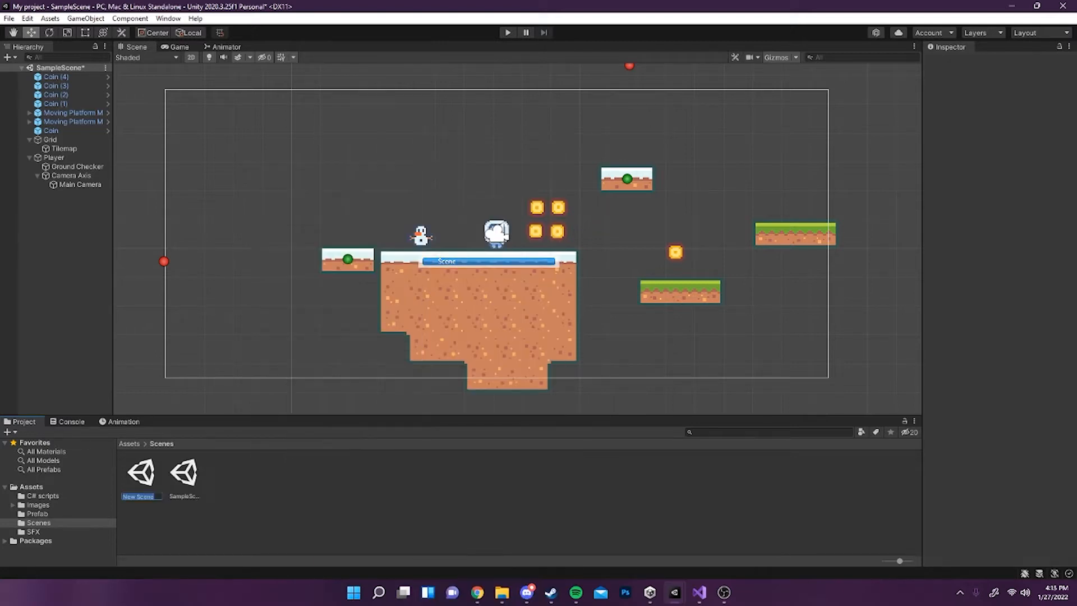
type("a")
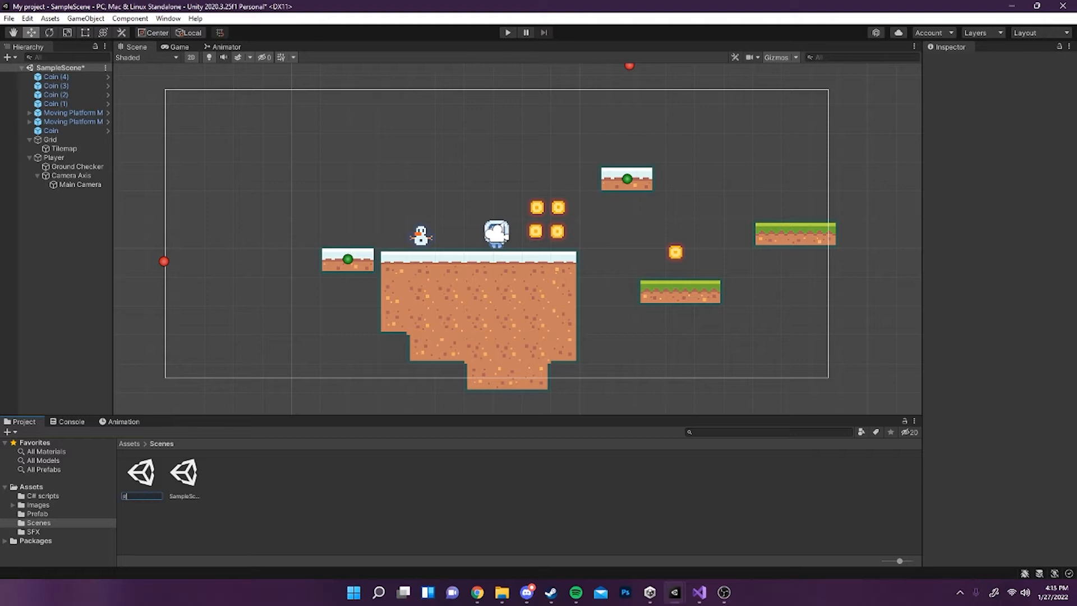
type("Menu")
key("BackSpace")
key("BackSpace")
type("in Menu")
key("Return")
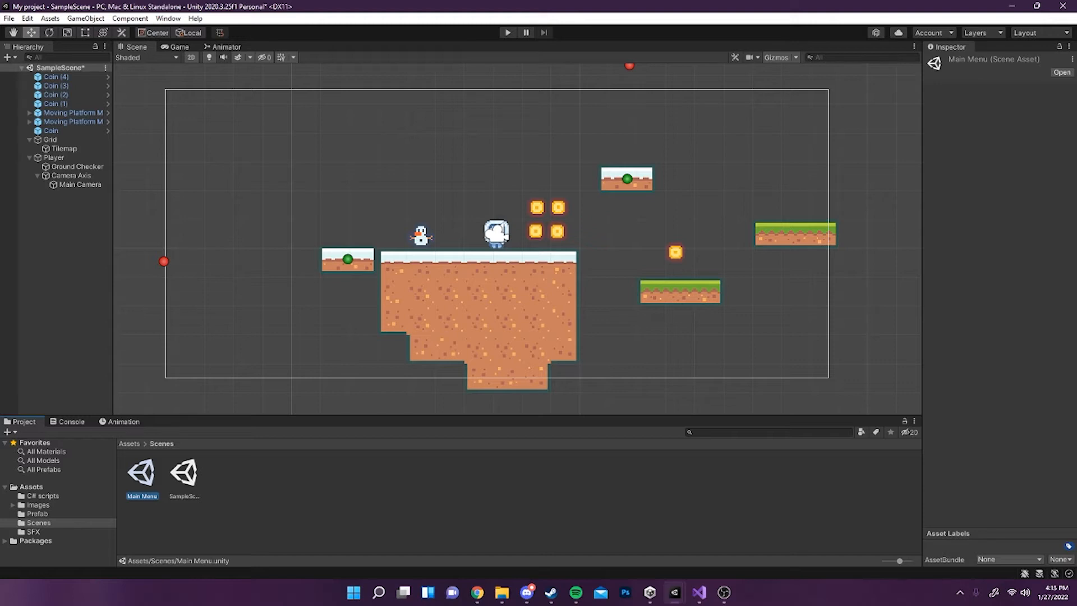
double_click(141, 473)
left_click(526, 317)
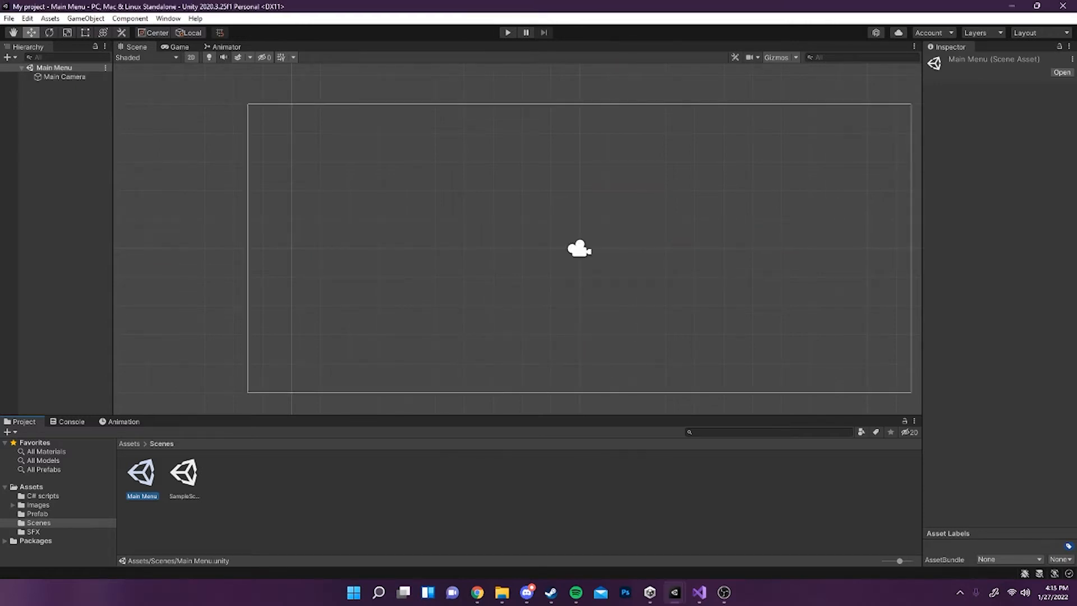
Step: Add a TextMeshPro UI button to the Main Menu scene
right_click(63, 113)
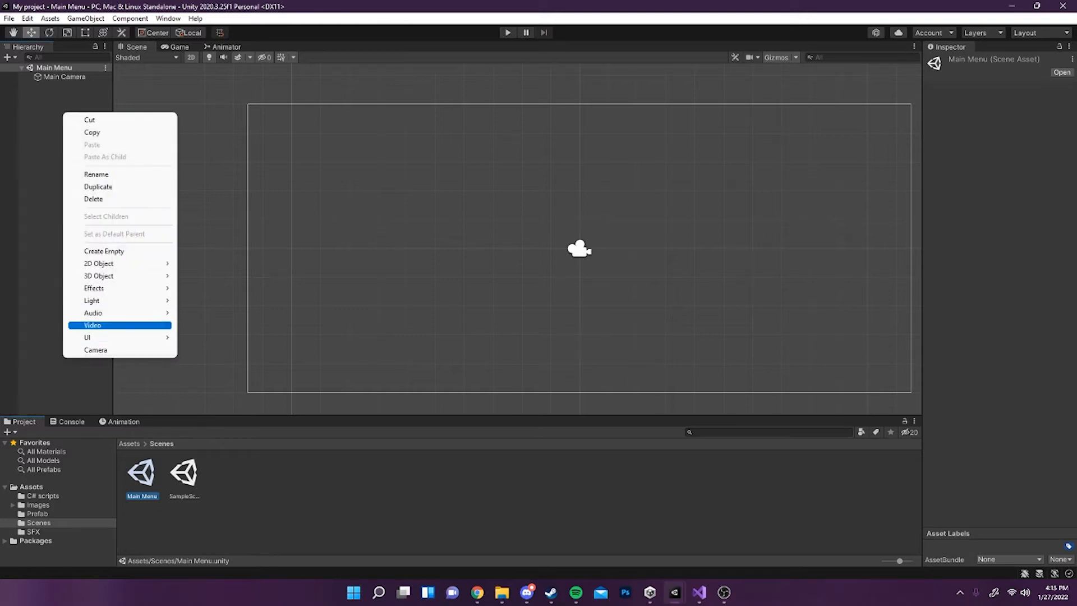
mouse_move(112, 337)
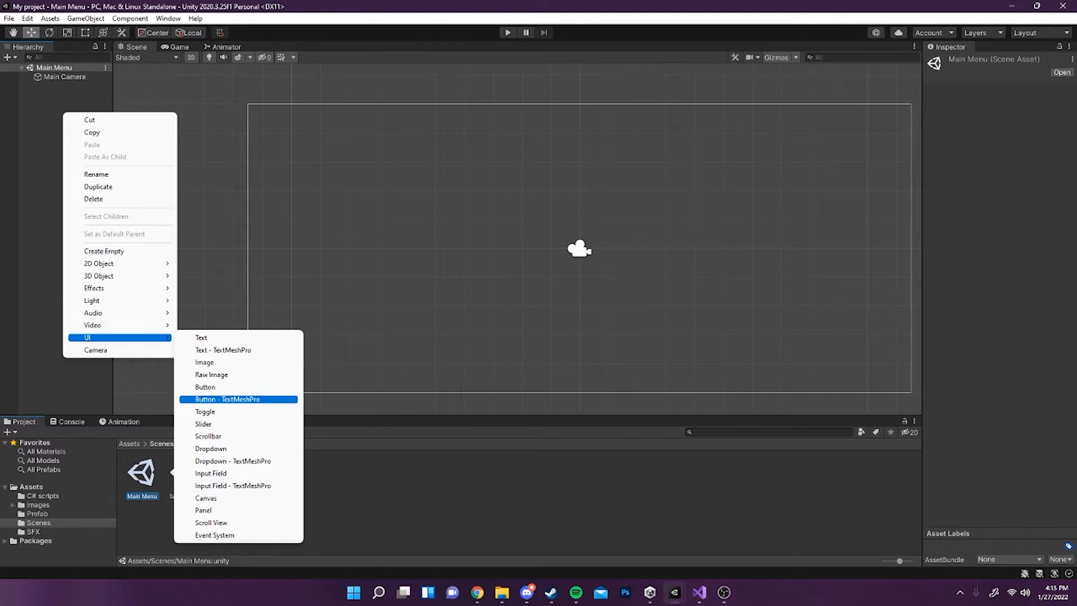
left_click(238, 399)
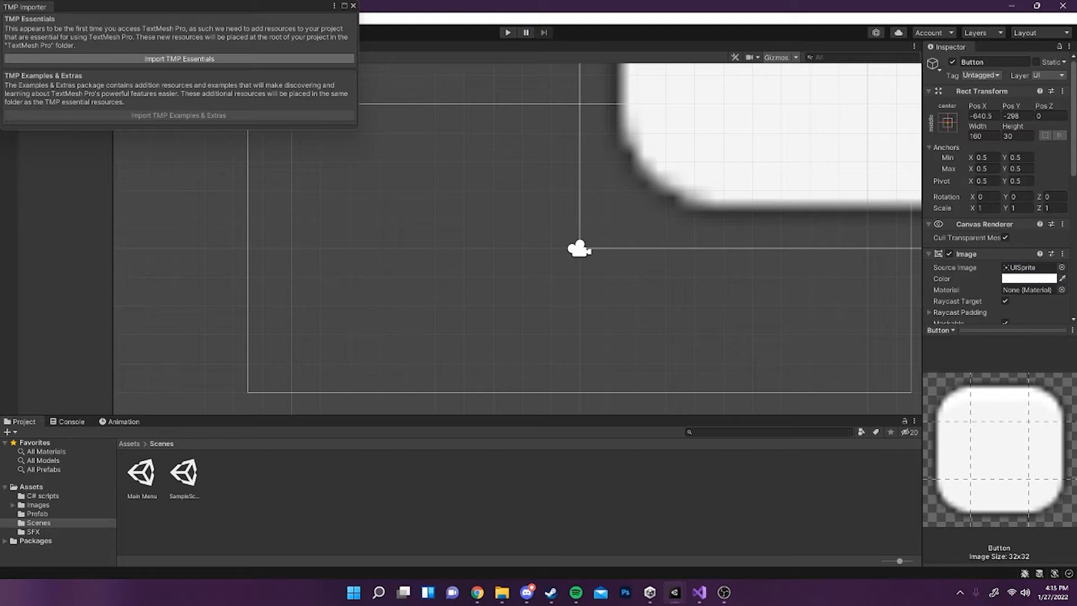
Step: Import the TMP Essentials resources and reload the externally modified solution in Visual Studio, returning to Unity with the importer closed
left_click(179, 58)
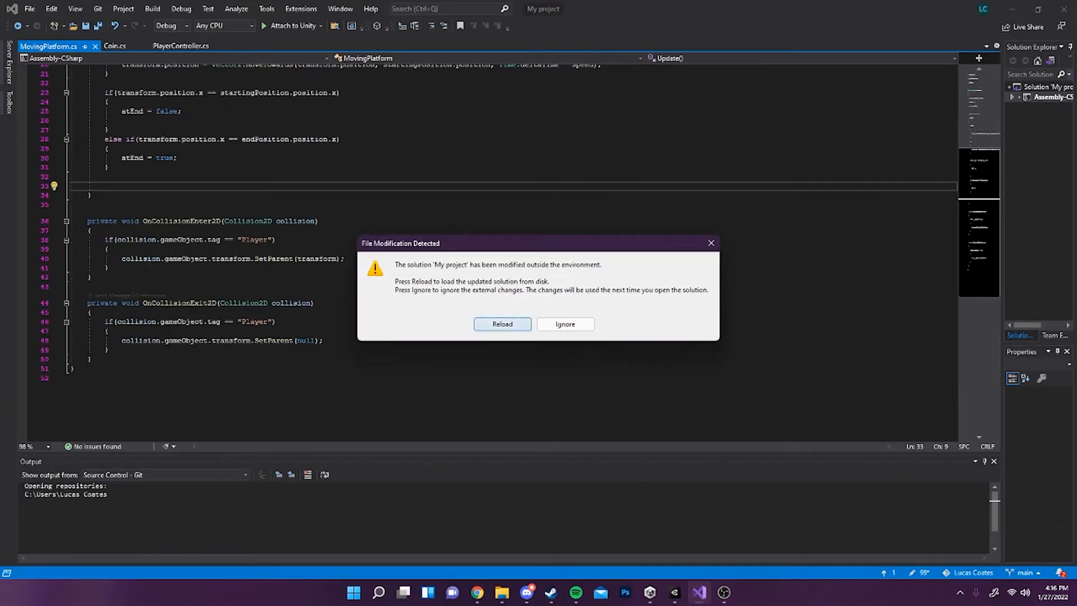
left_click(502, 324)
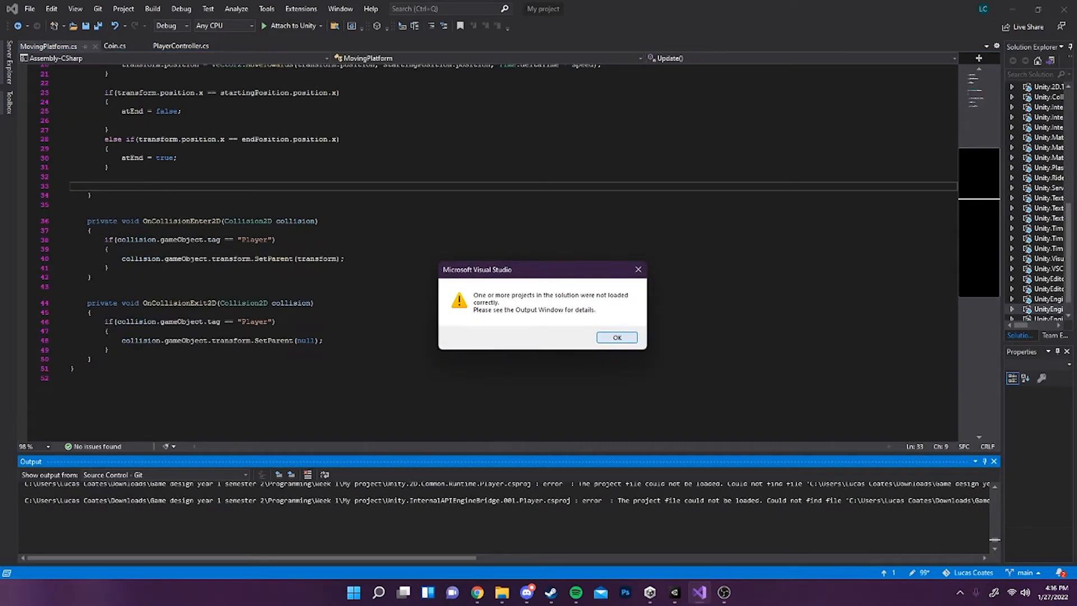
left_click(617, 337)
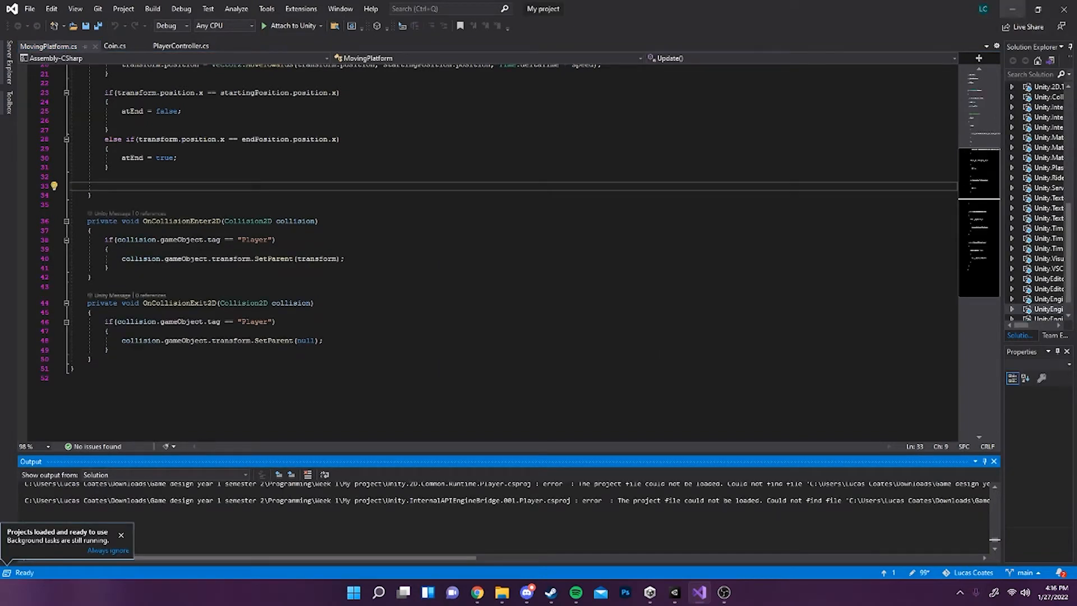
left_click(1012, 9)
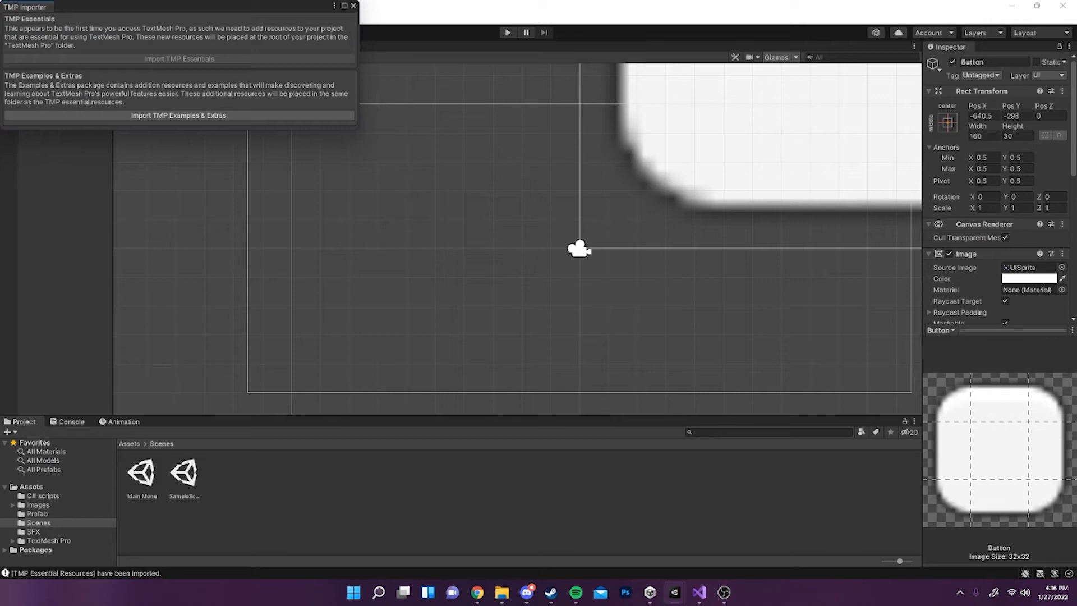
left_click(353, 6)
Step: Frame the whole Canvas in the Scene view and inspect the Canvas and EventSystem objects
scroll(547, 201, "down", 12)
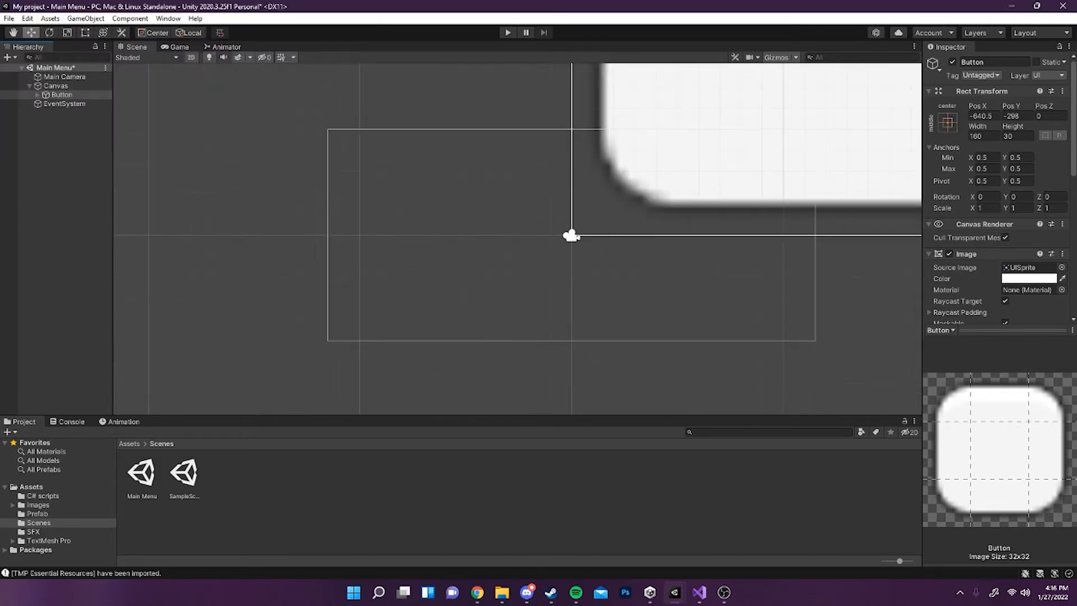
scroll(736, 257, "down", 7)
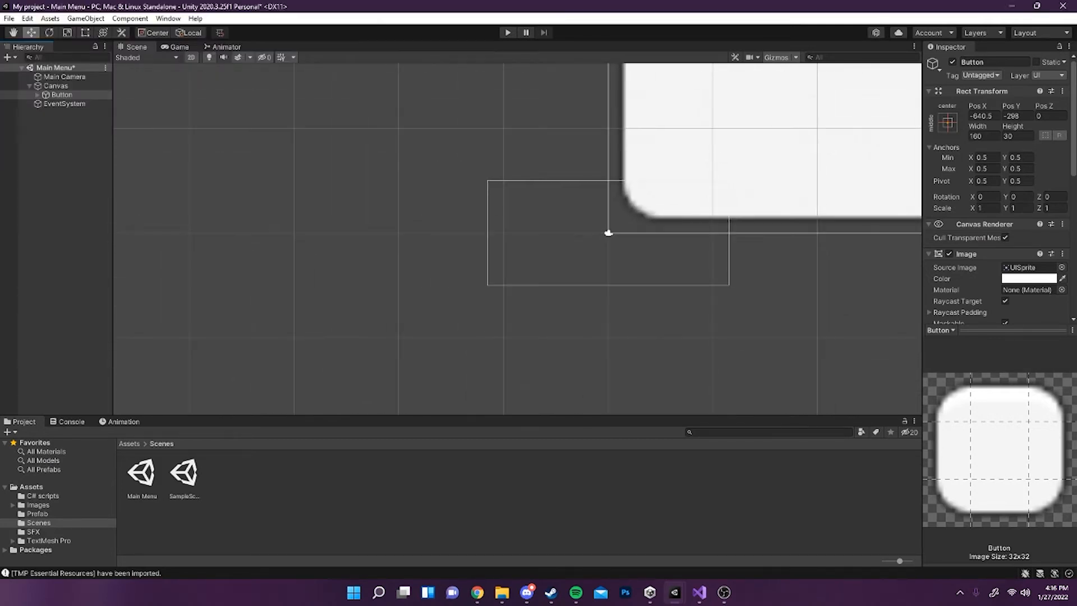
middle_click_drag(736, 257, 543, 295)
left_click(494, 494)
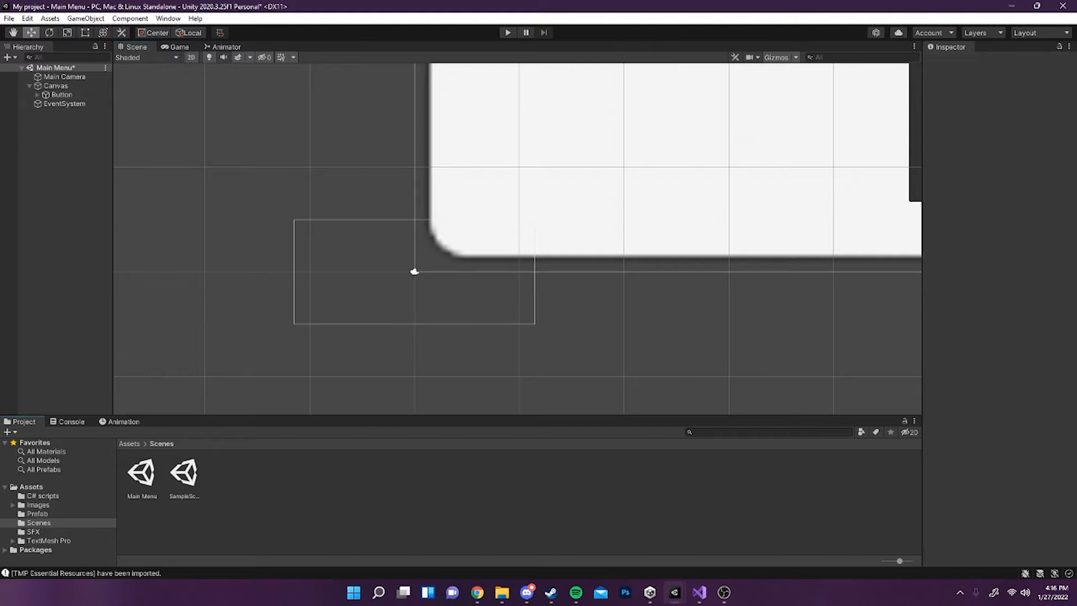
double_click(56, 86)
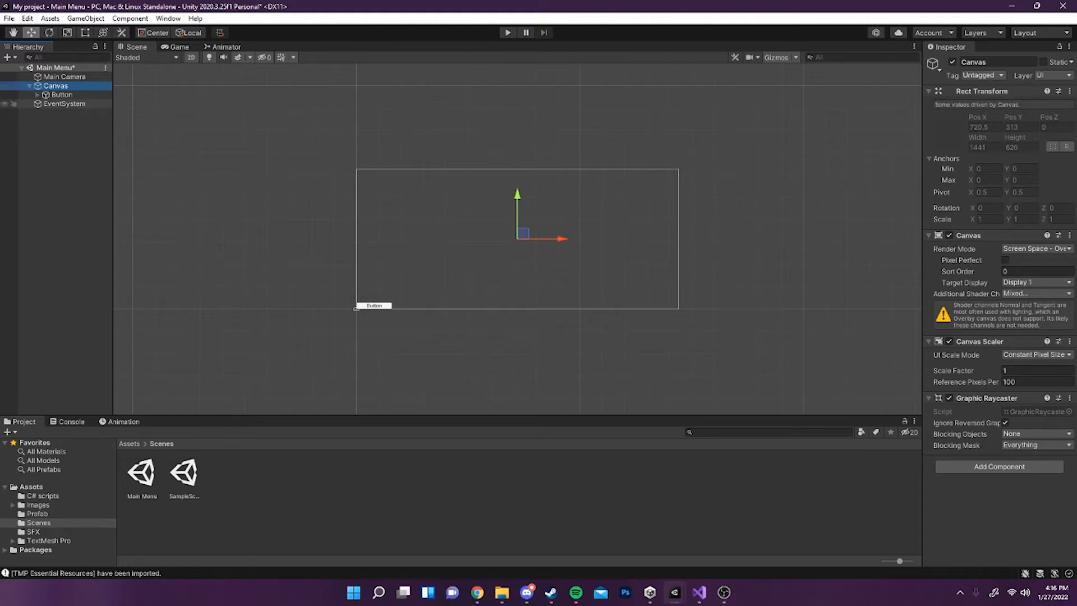
left_click(64, 104)
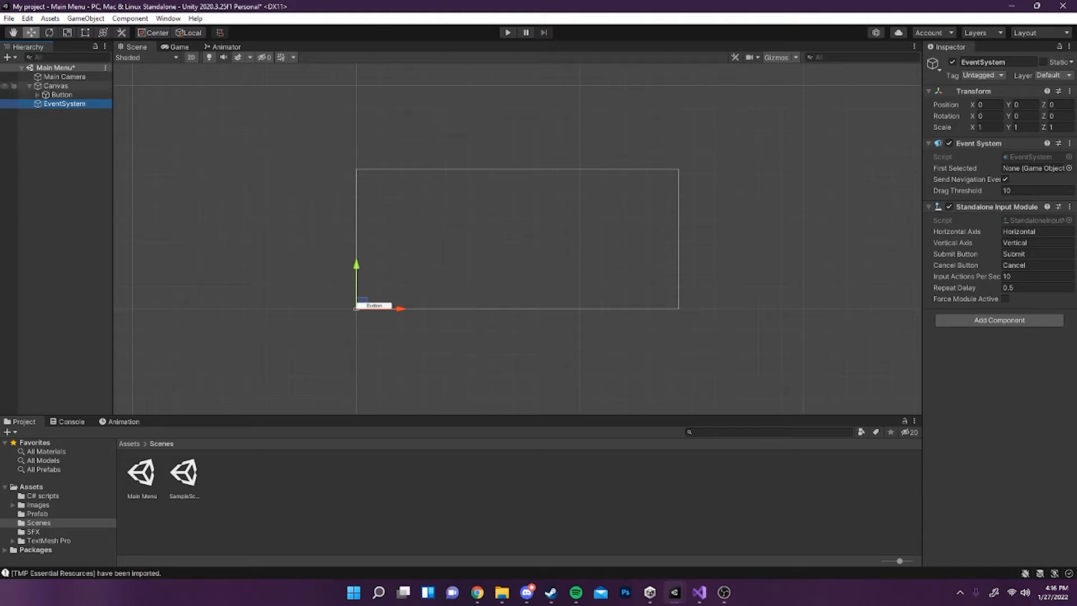
left_click(56, 86)
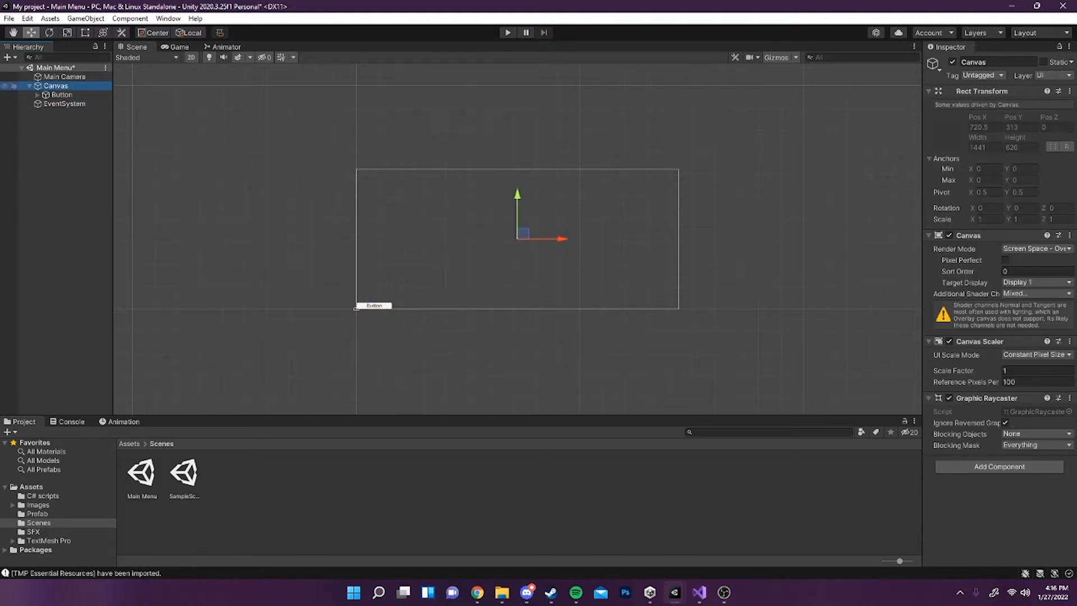
Step: Move the Button from the Canvas corner to below its centre, at about X 5, Y -124
left_click(62, 95)
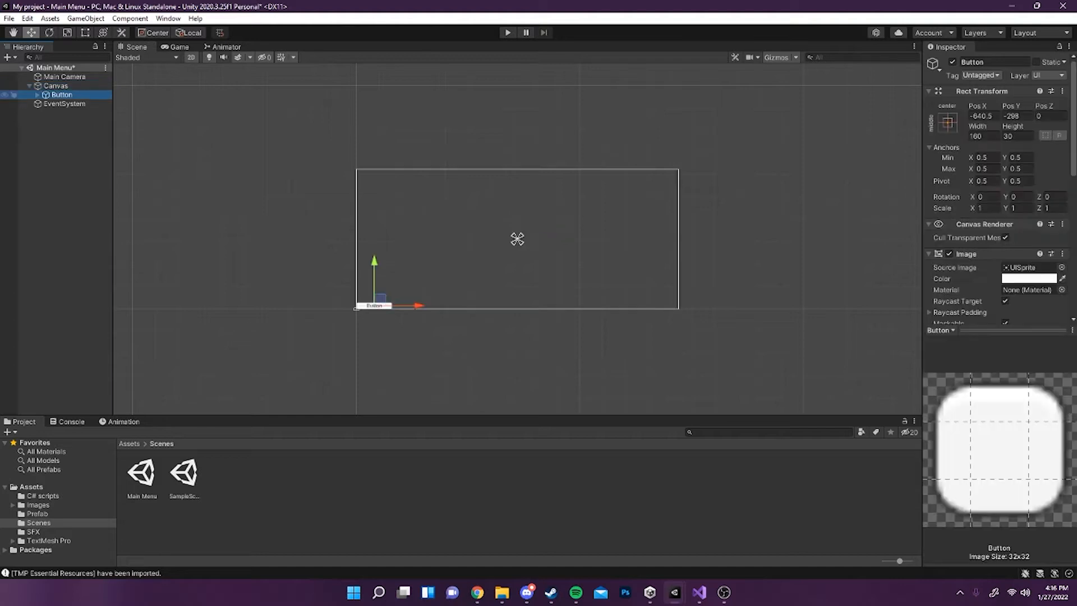
scroll(359, 255, "up", 6)
middle_click_drag(449, 252, 318, 252)
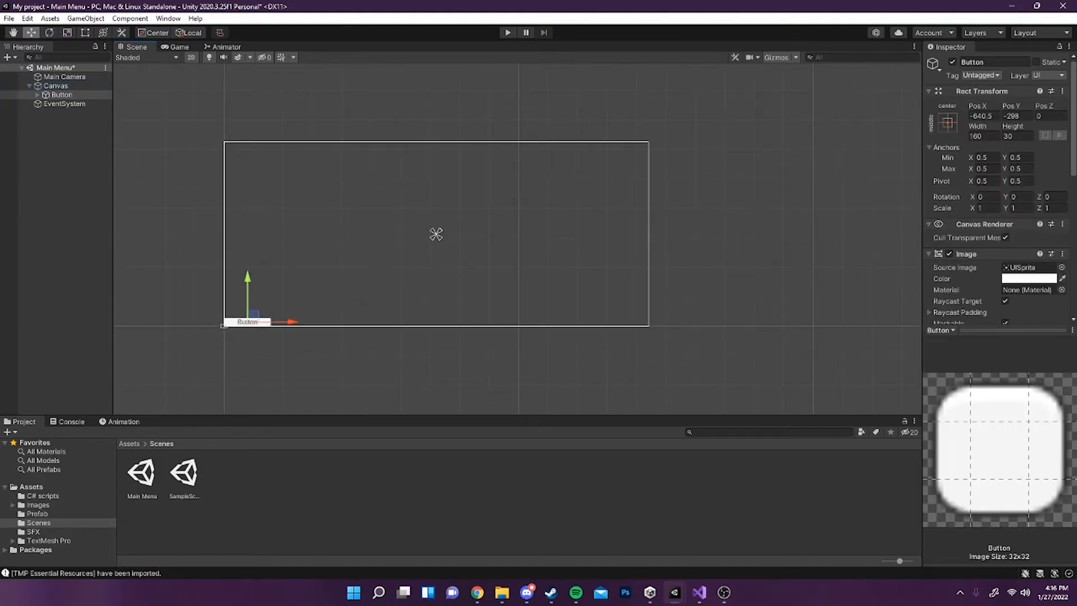
left_click_drag(253, 316, 443, 264)
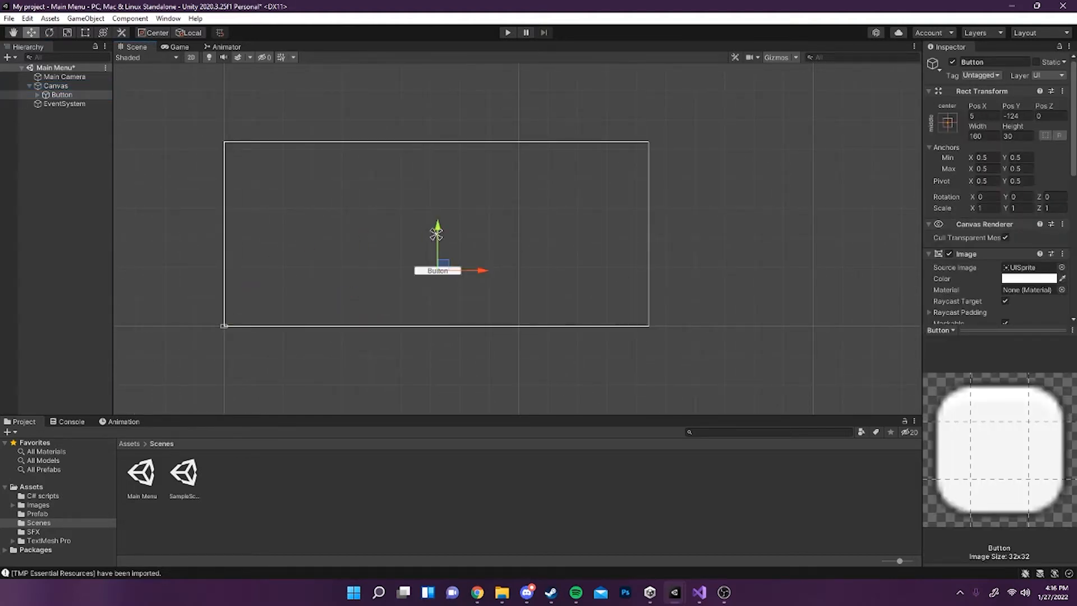
Step: Apply the middle-center anchor preset to the Button, including its position
left_click(948, 123)
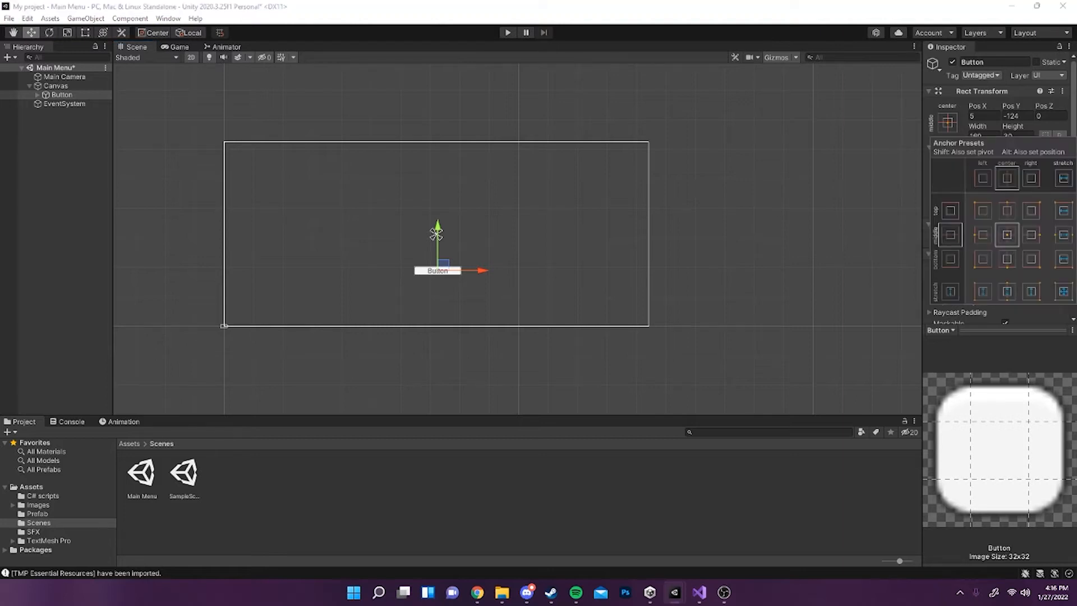
key("alt")
left_click(1007, 235, "alt")
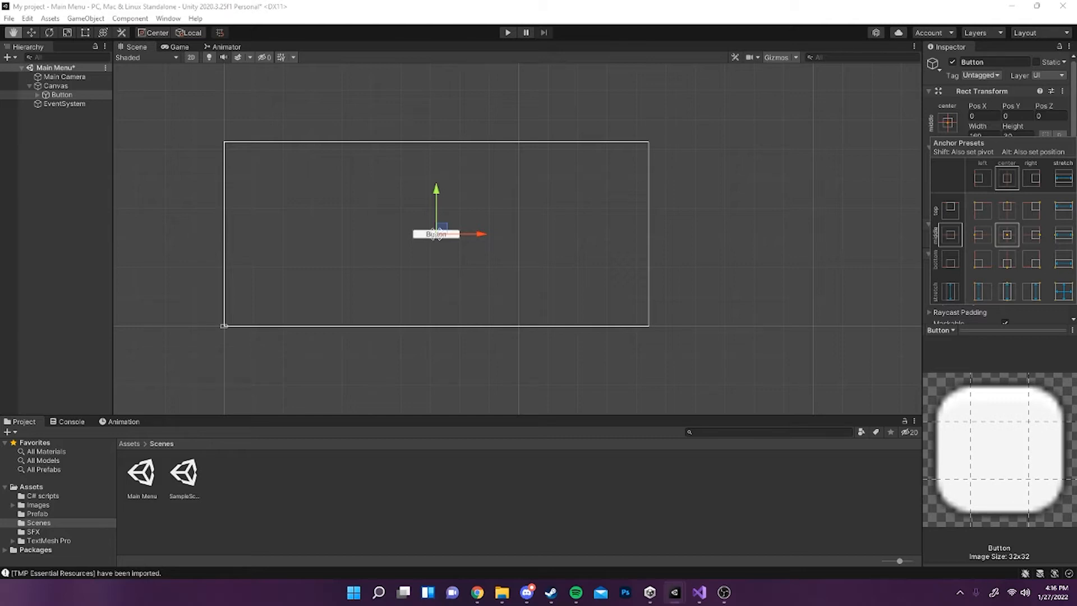
Step: Try corner, edge and full-stretch anchor presets with position on the Button, ending back on middle center
left_click(983, 211, "alt")
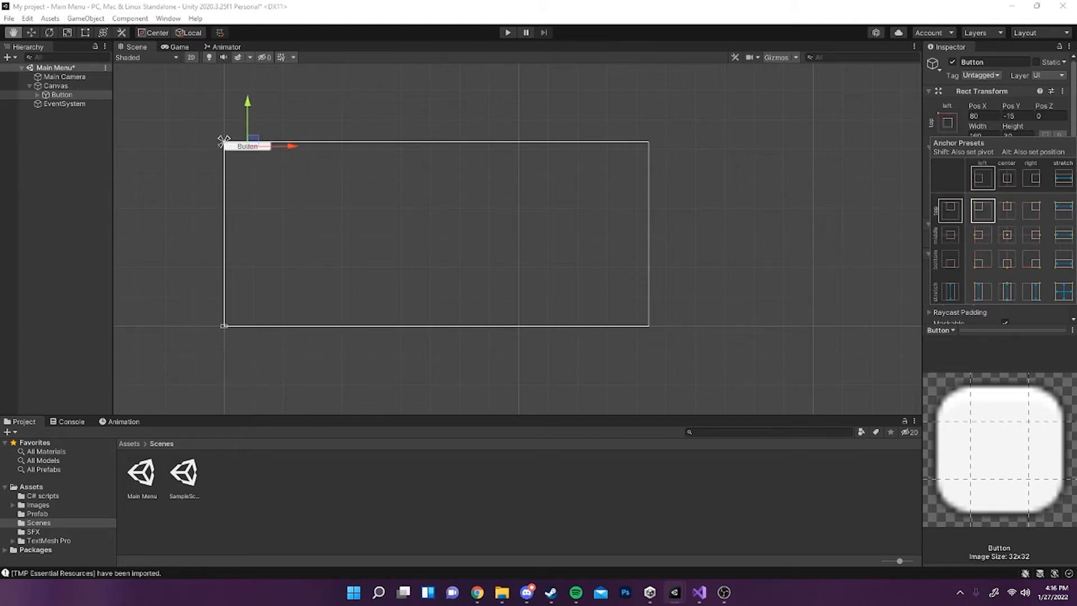
left_click(1031, 210, "alt")
left_click(1031, 235, "alt")
left_click(1031, 260, "alt")
left_click(1007, 259, "alt")
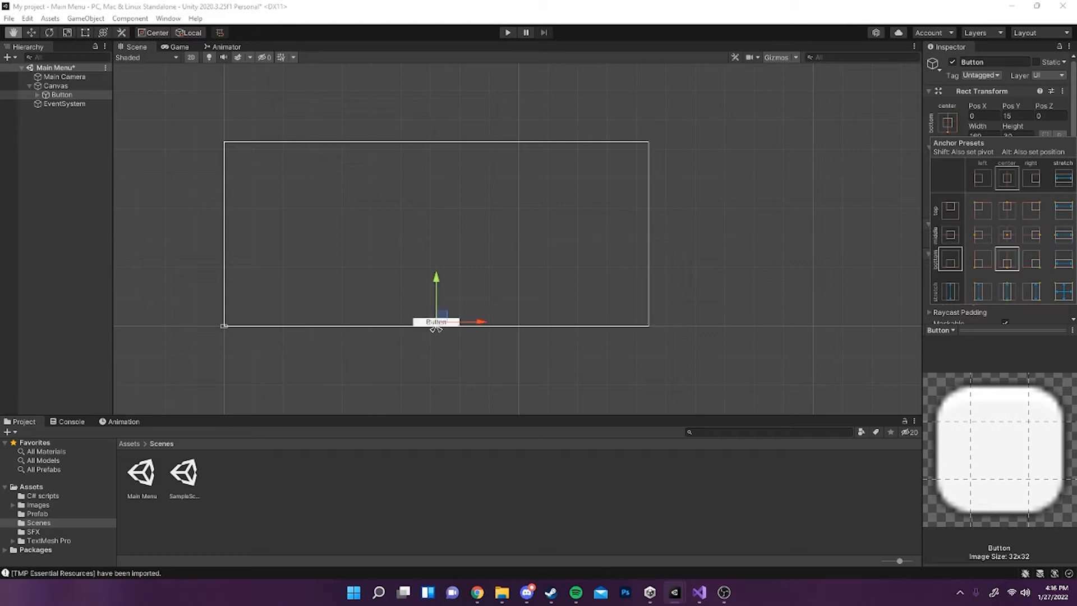
left_click(979, 235, "alt")
left_click(1007, 235, "alt")
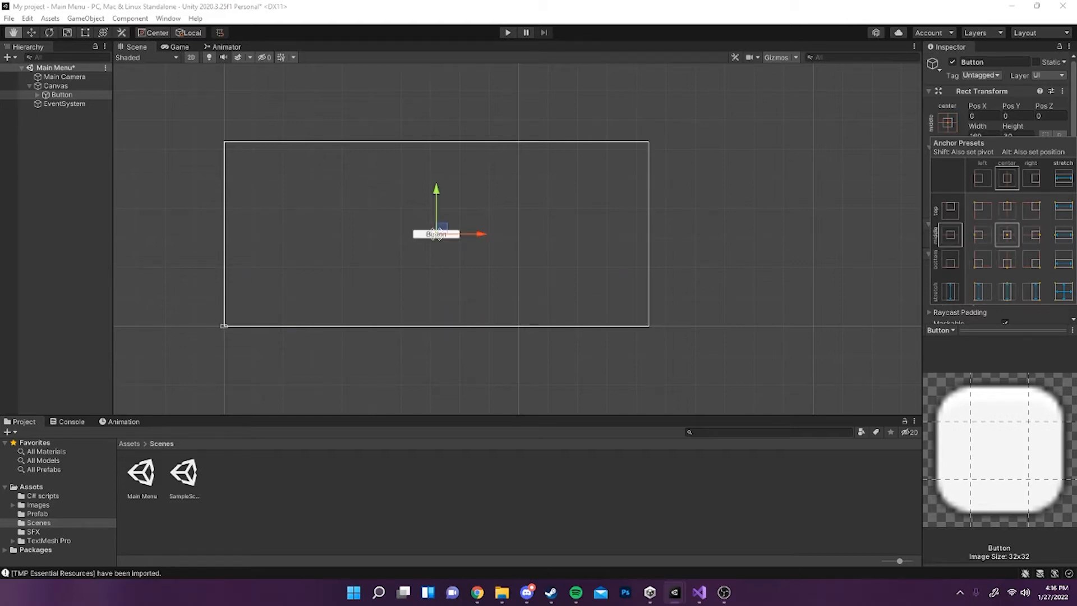
left_click(1063, 291, "alt")
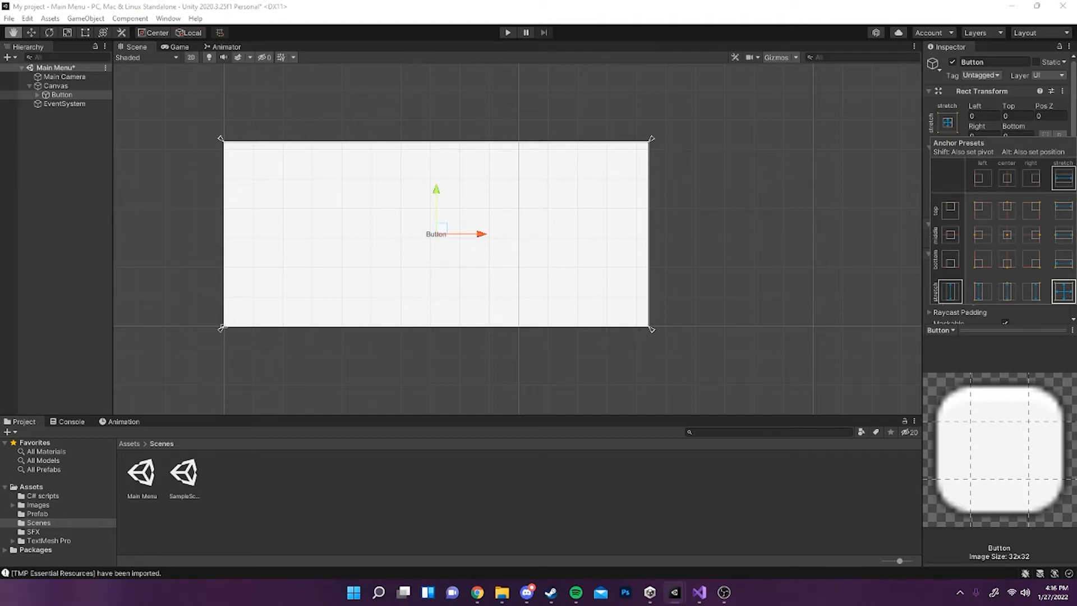
left_click(979, 210, "alt")
left_click(1007, 235, "alt")
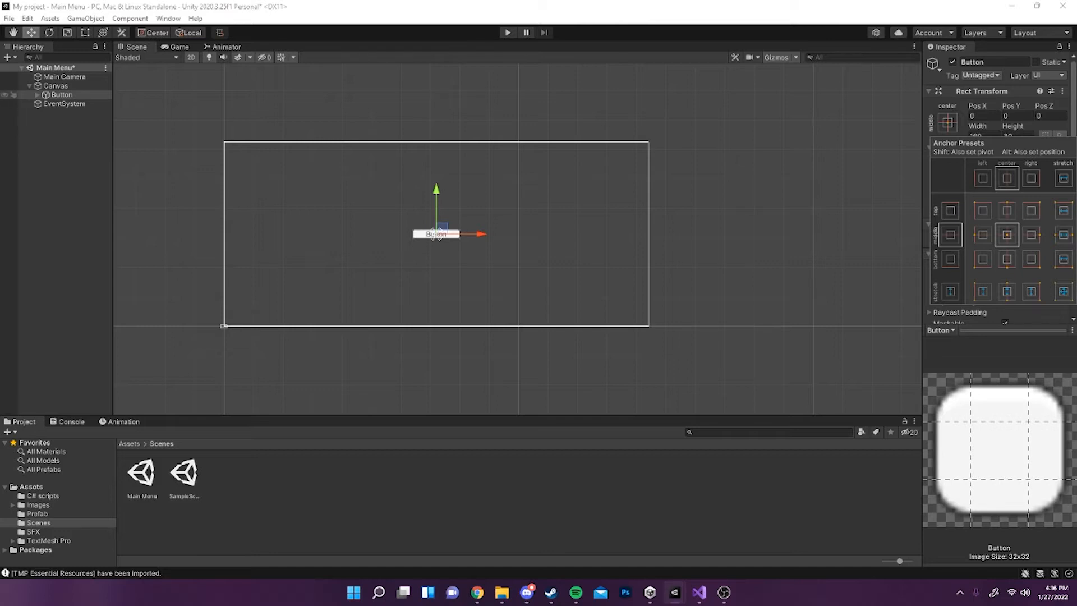
Step: Change the label text of the Button's Text (TMP) child to "Play"
left_click(56, 94)
left_click(38, 94)
left_click(73, 104)
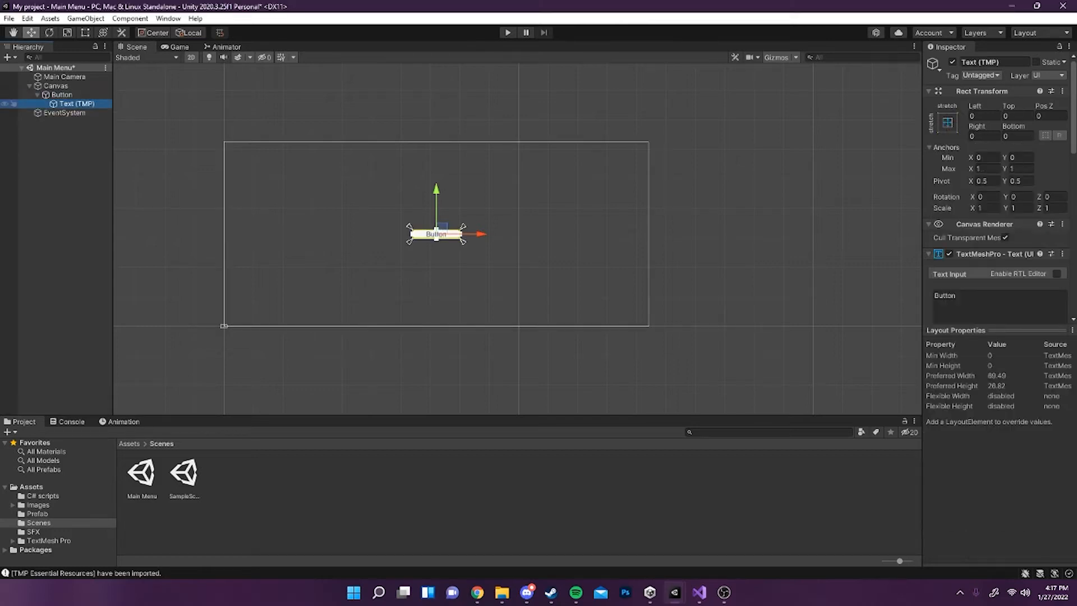
scroll(995, 225, "down", 3)
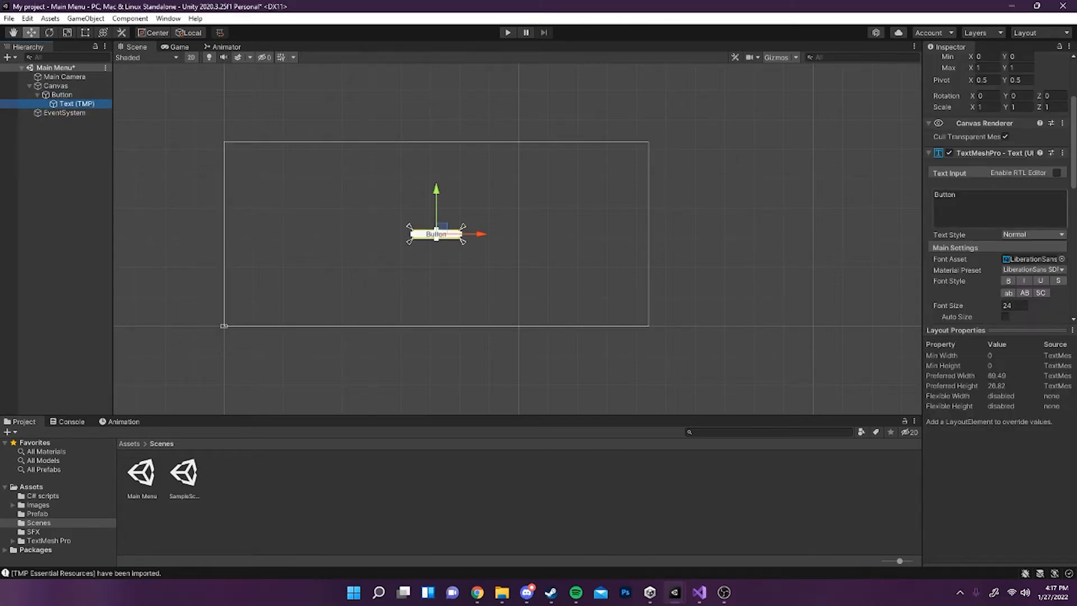
left_click(981, 200)
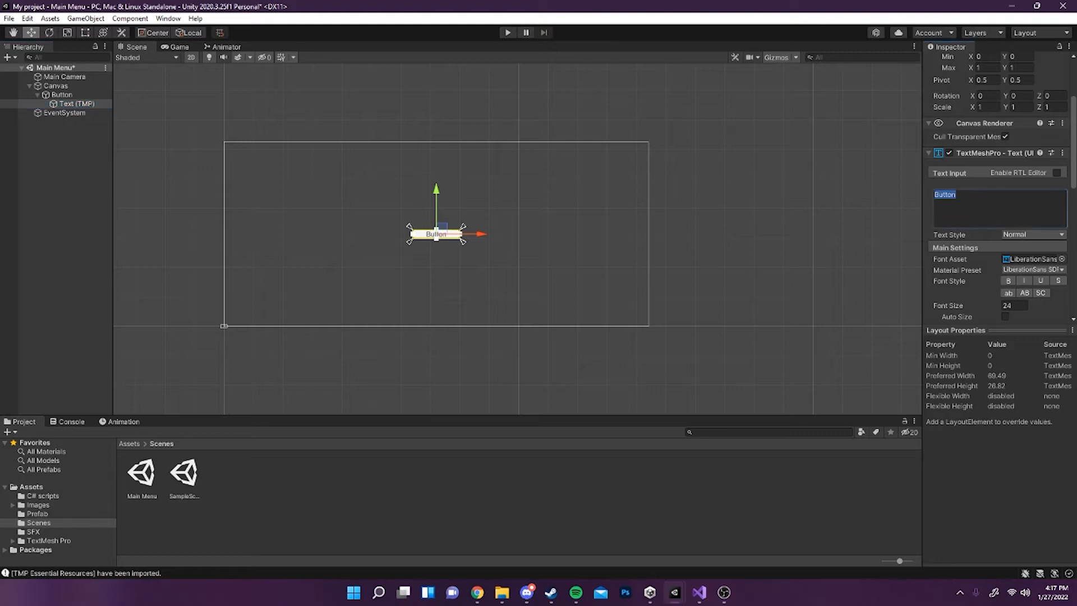
key("BackSpace")
type("Play")
left_click(701, 225)
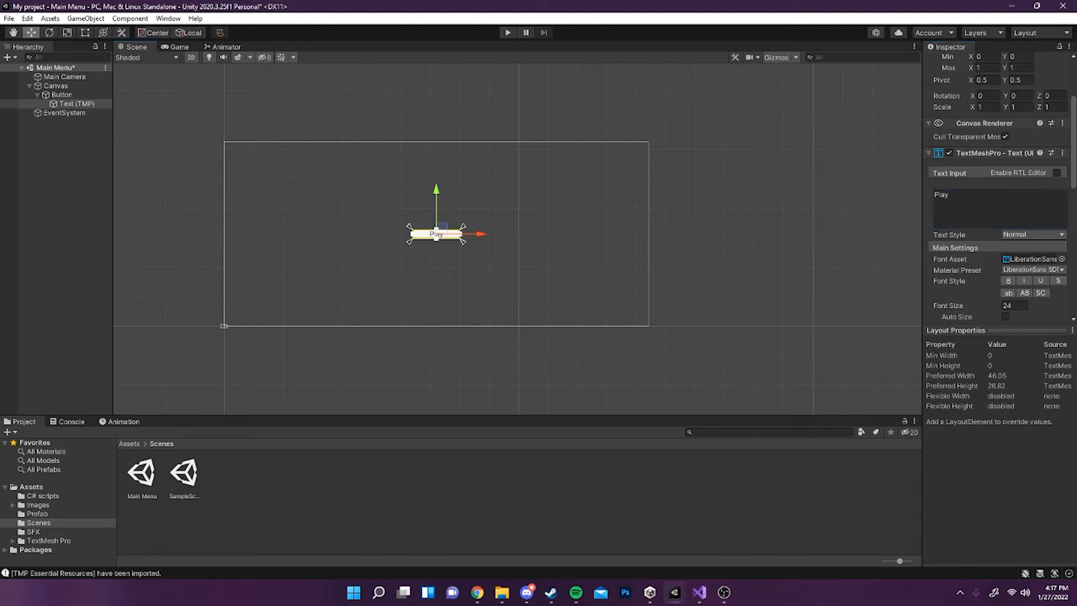
Step: Add a TextMeshPro text named Title under the Canvas and move it above the Play button, to Pos Y 130
left_click(56, 86)
right_click(56, 86)
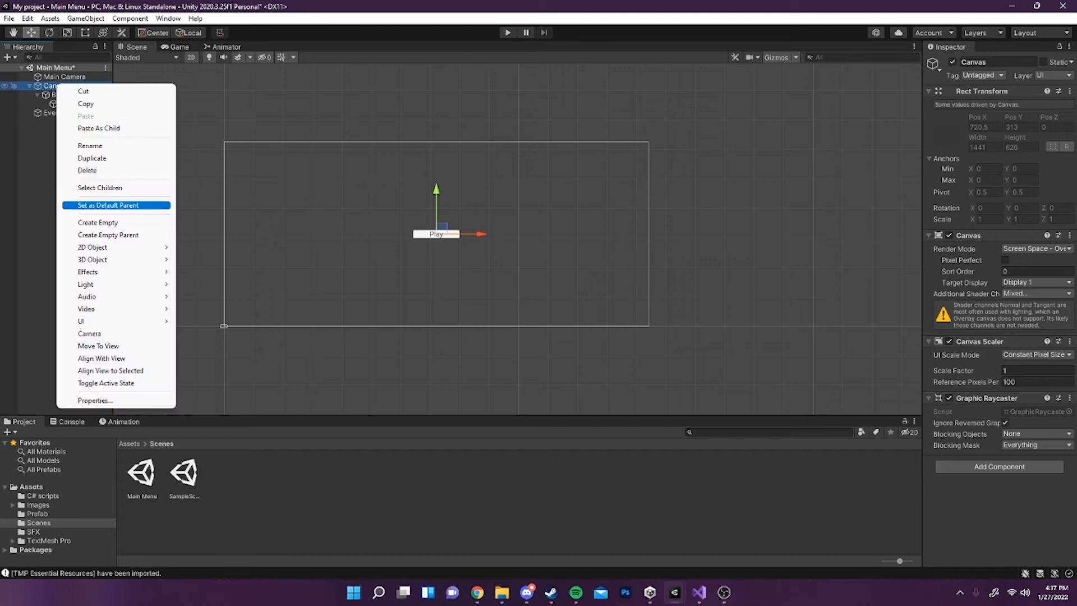
mouse_move(112, 321)
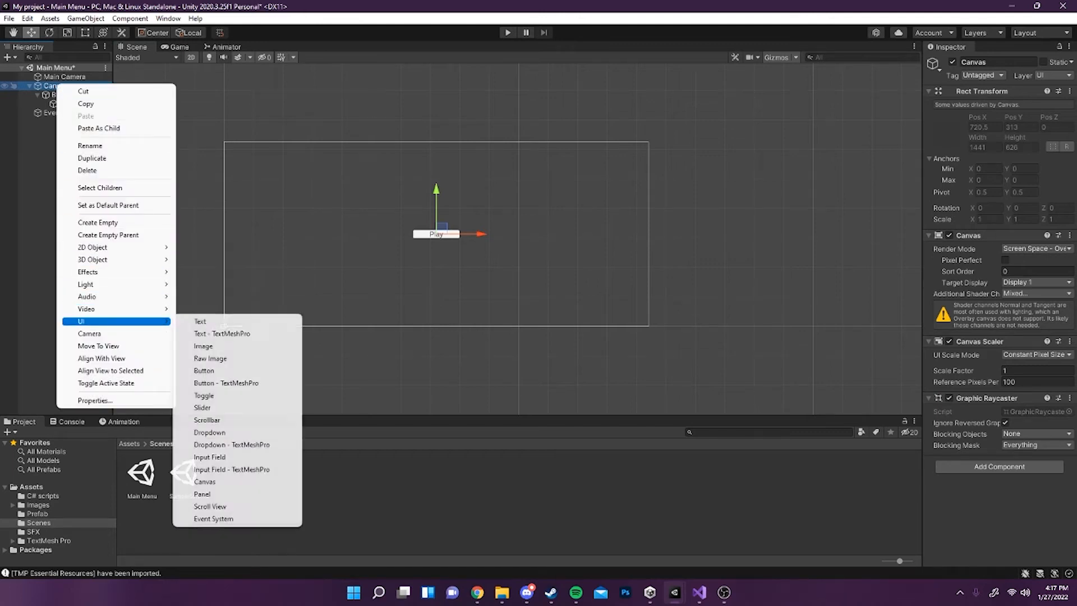
left_click(213, 334)
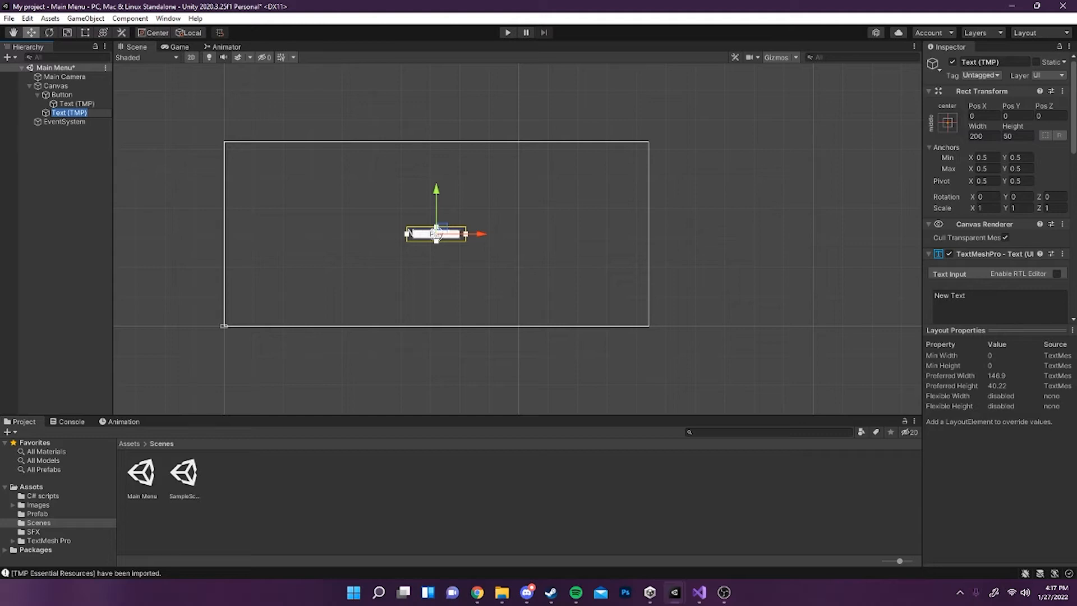
type("Title")
key("Return")
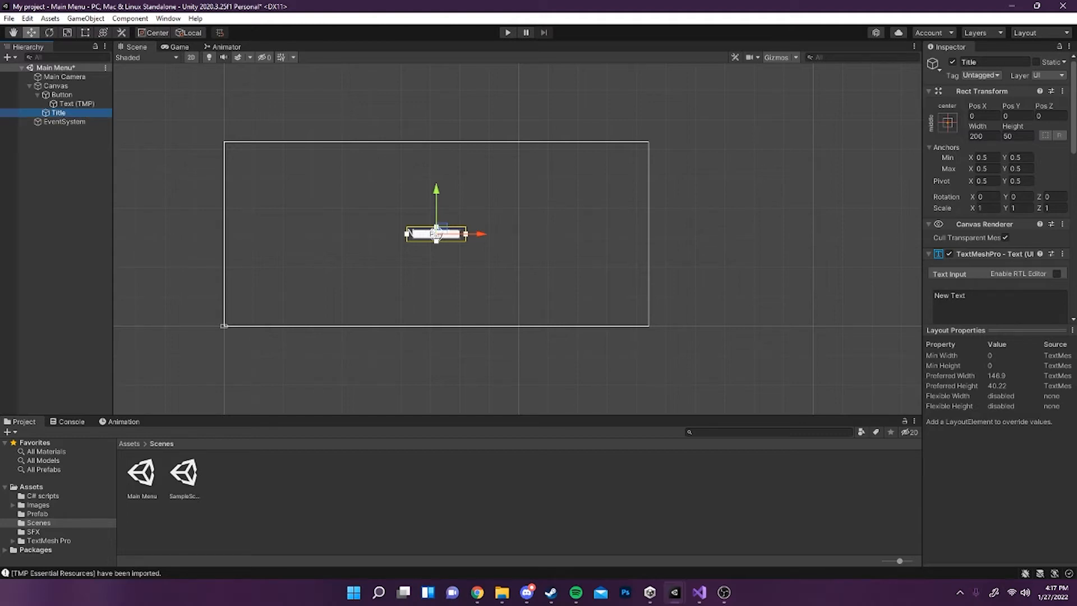
left_click_drag(436, 214, 437, 173)
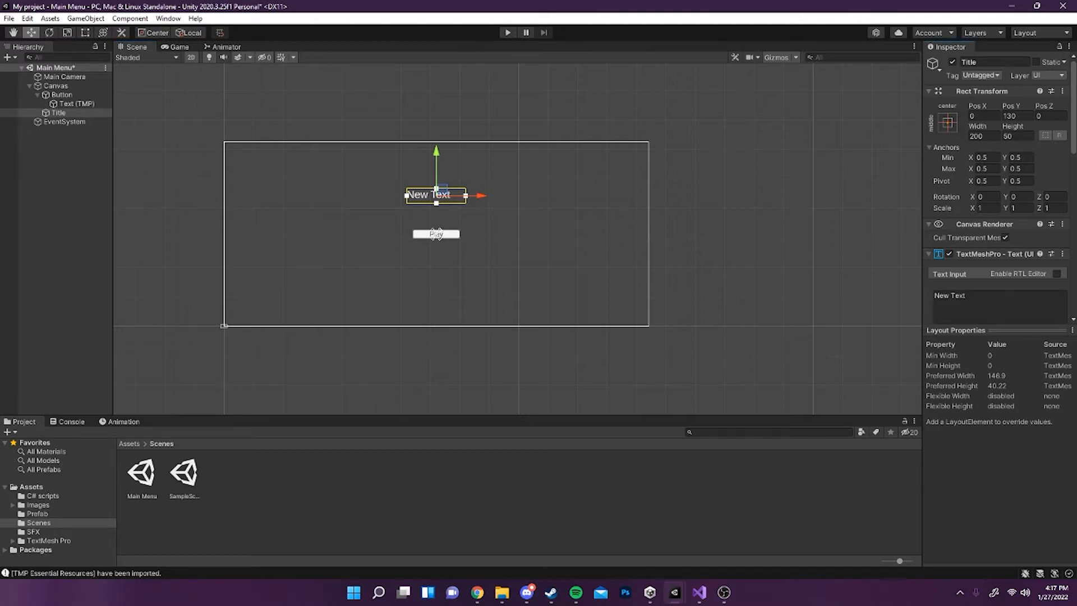
Step: Enable Auto Size on the Title text with a maximum of 200, and enlarge its text box
scroll(988, 196, "down", 9)
scroll(989, 197, "up", 6)
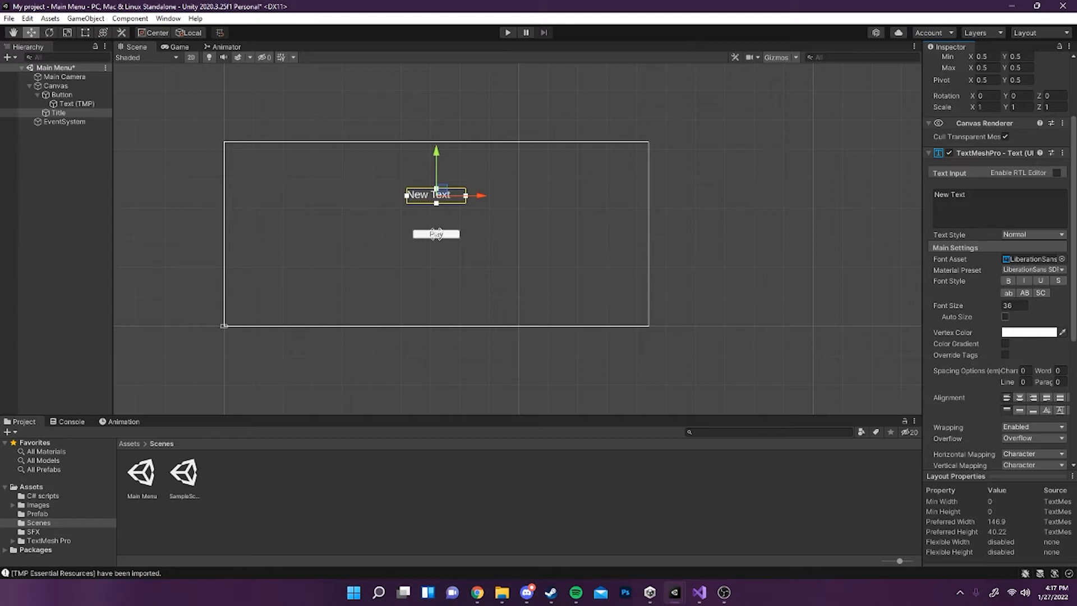
left_click(1005, 317)
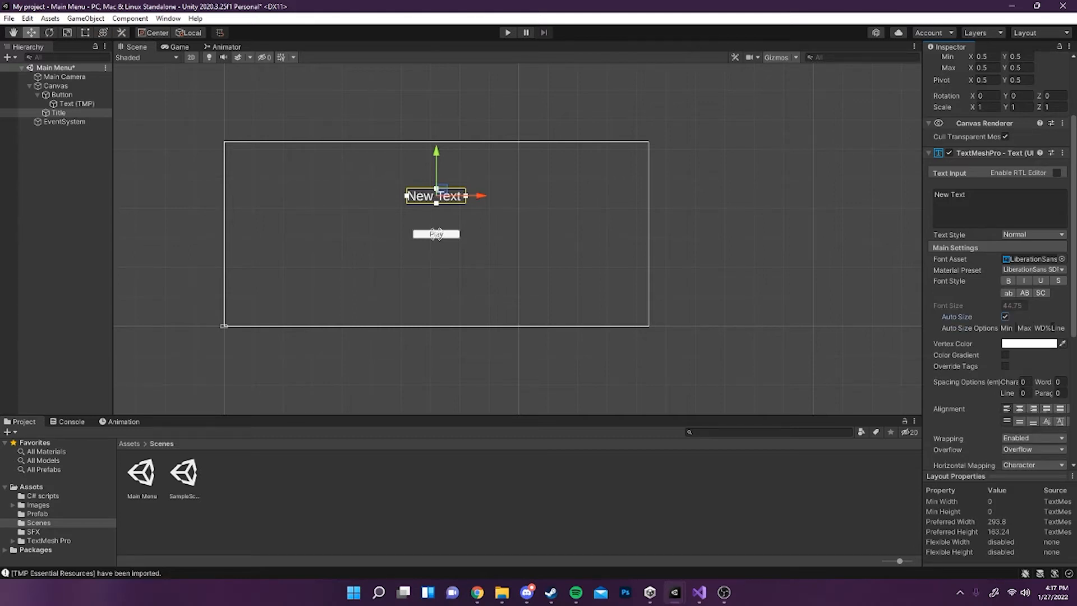
key("t")
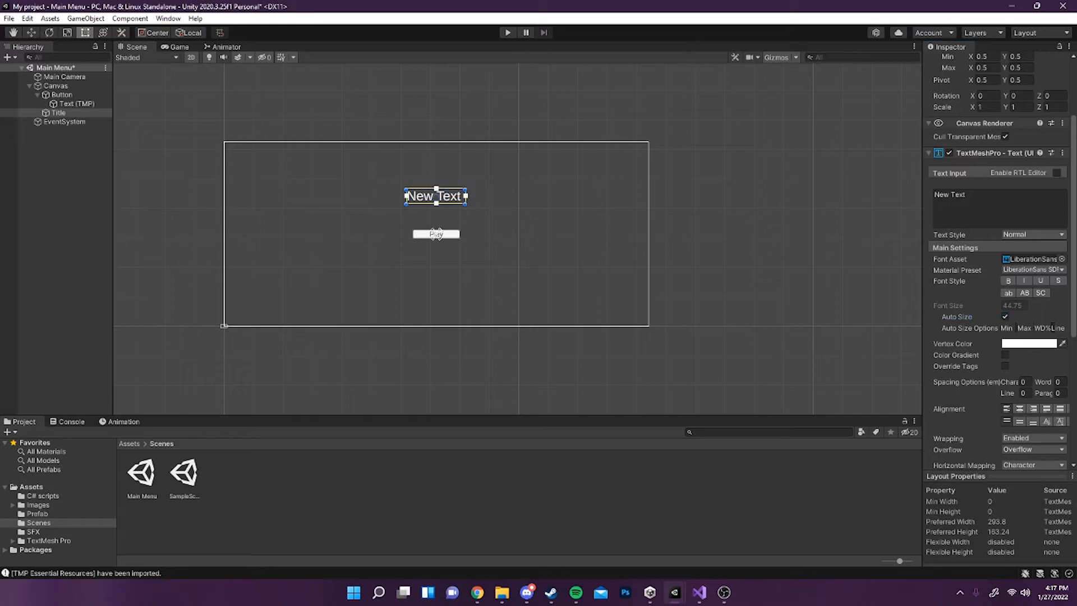
left_click_drag(466, 188, 501, 177)
left_click_drag(922, 314, 745, 314)
left_click(958, 316)
type("200")
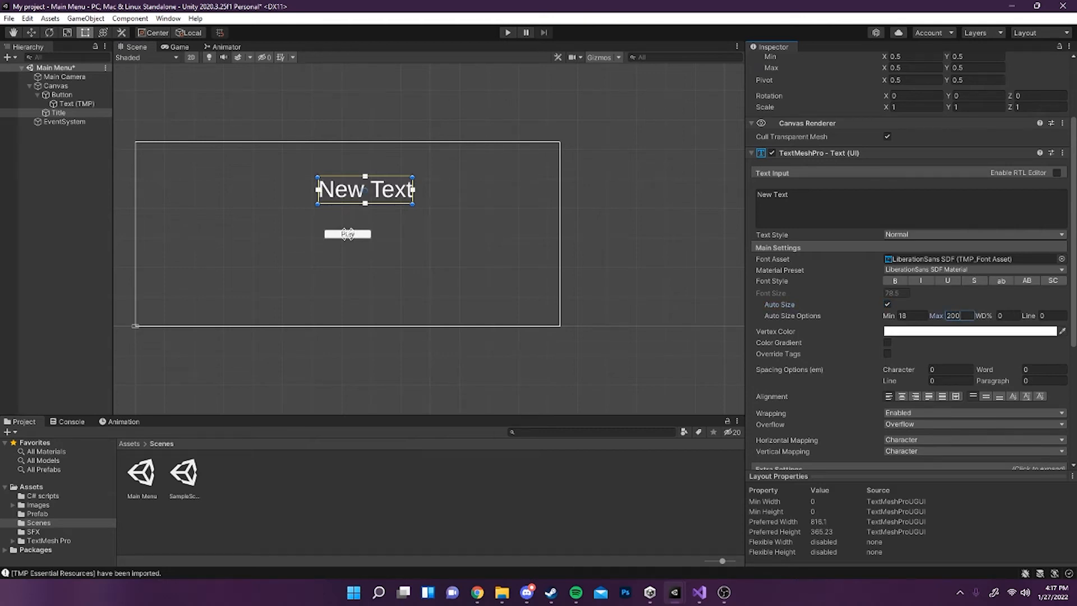
Step: Shrink the Title's box and centre it above the Play button, with the text aligned to center and middle
left_click_drag(412, 204, 375, 194)
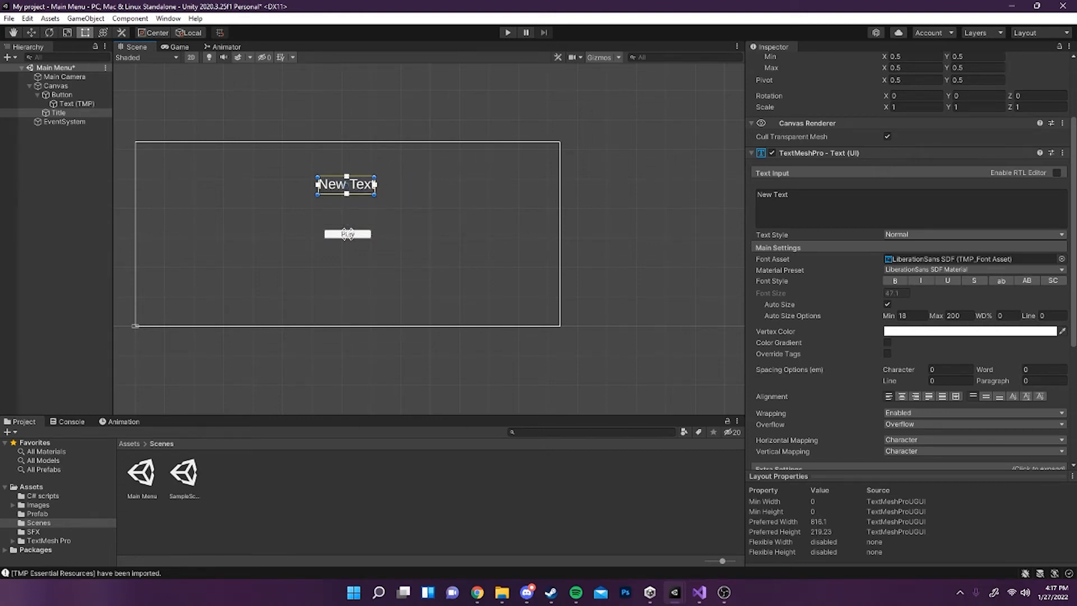
left_click(902, 396)
left_click(986, 396)
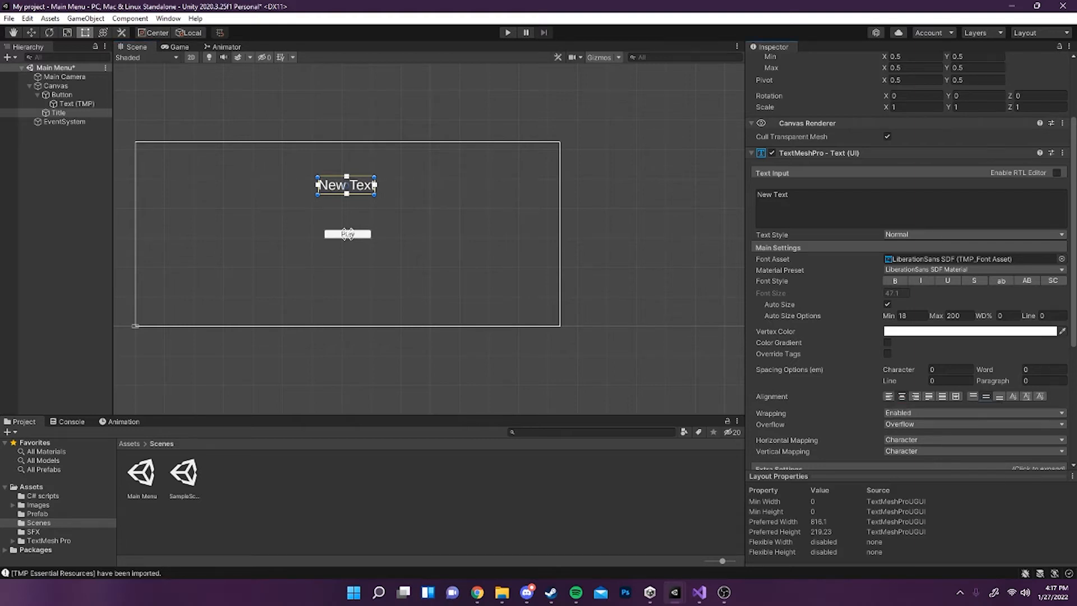
left_click_drag(359, 186, 360, 192)
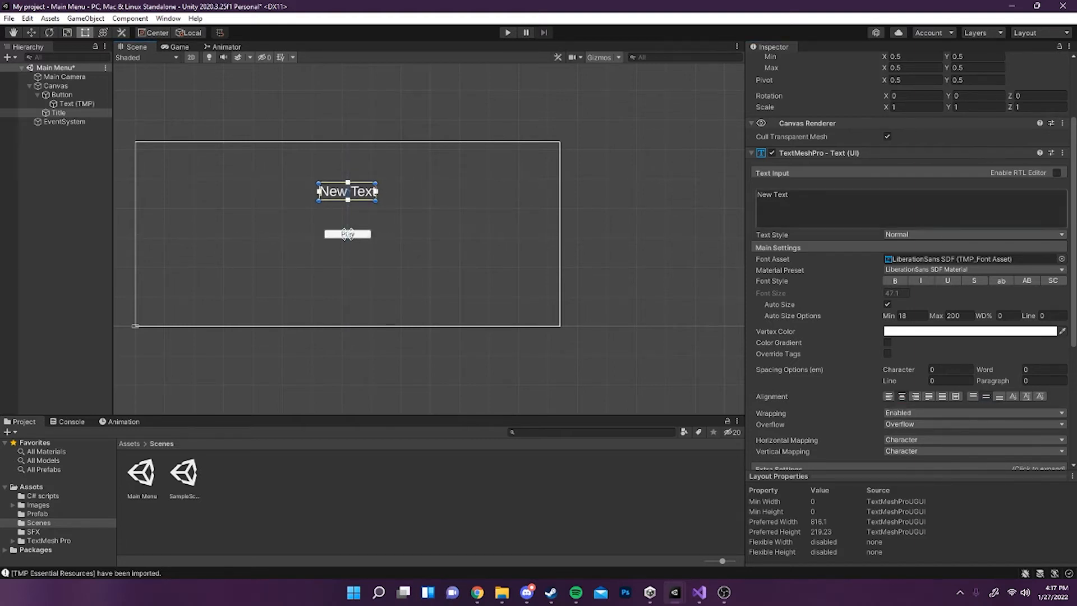
Step: Change the Title's text to "Lucy Teaches"
left_click(830, 206)
type("Lucy Teache")
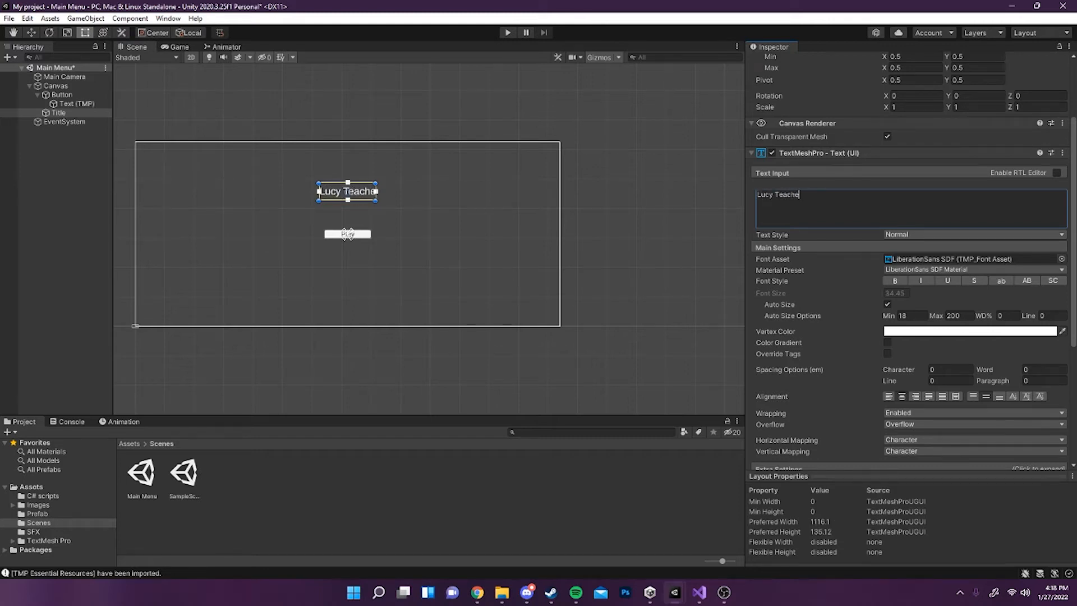
type("s")
Step: Enlarge the Title's box evenly around its centre and underline its text
left_click_drag(376, 200, 348, 195)
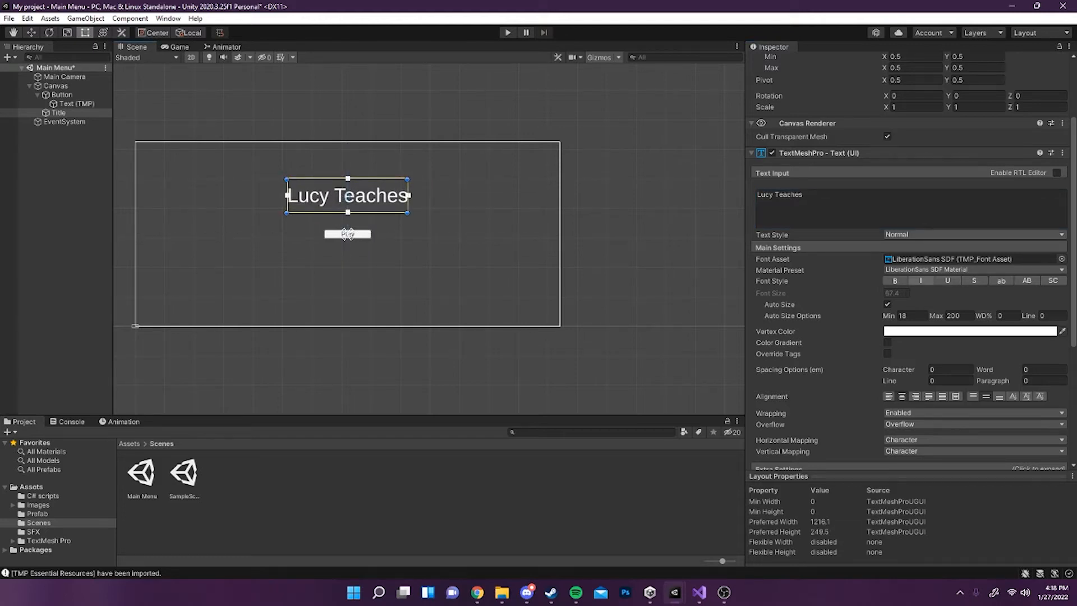
left_click(947, 281)
left_click(408, 216)
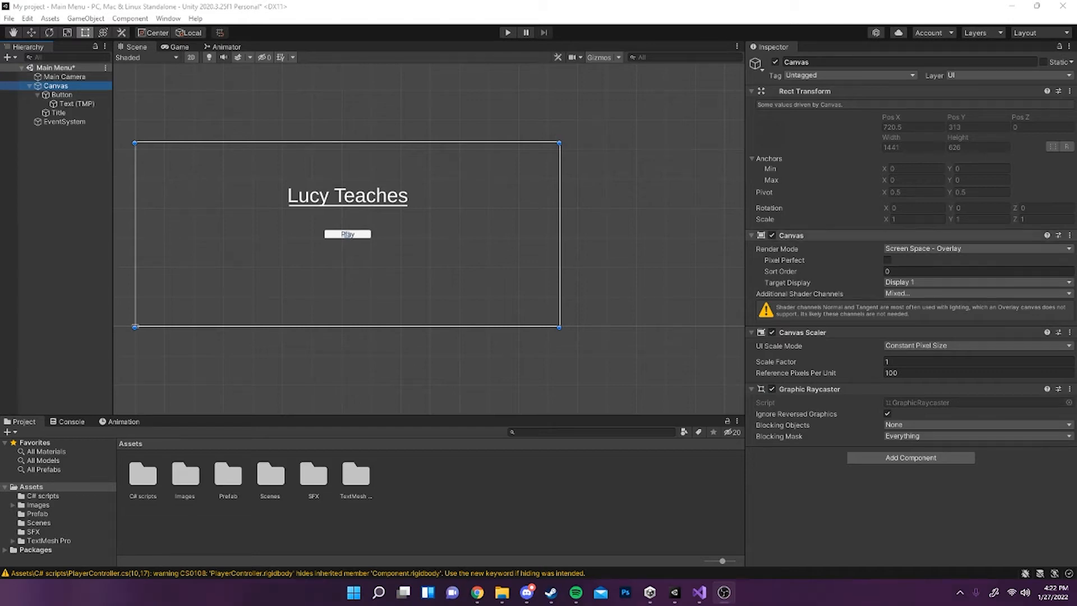
Step: Create a new script component named SceneChange on the Canvas
left_click(910, 457)
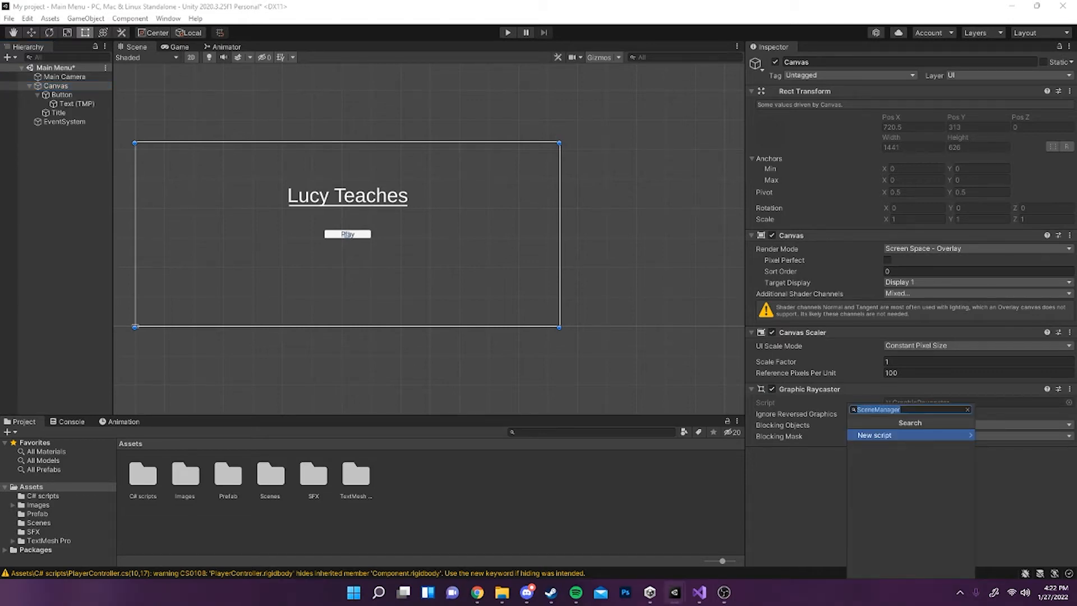
key("BackSpace")
type("S")
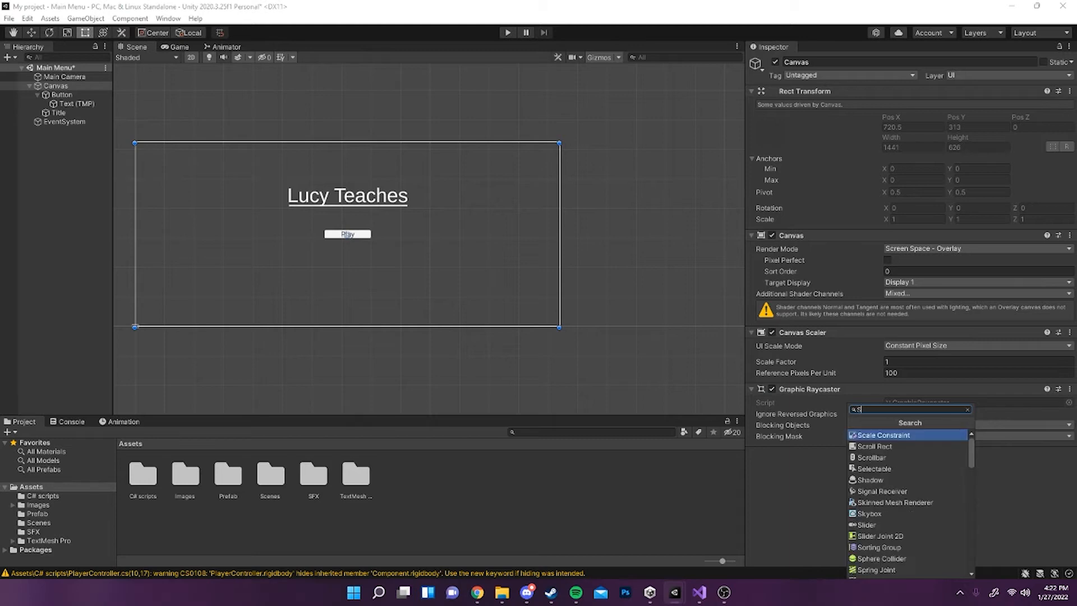
type("ceneChange")
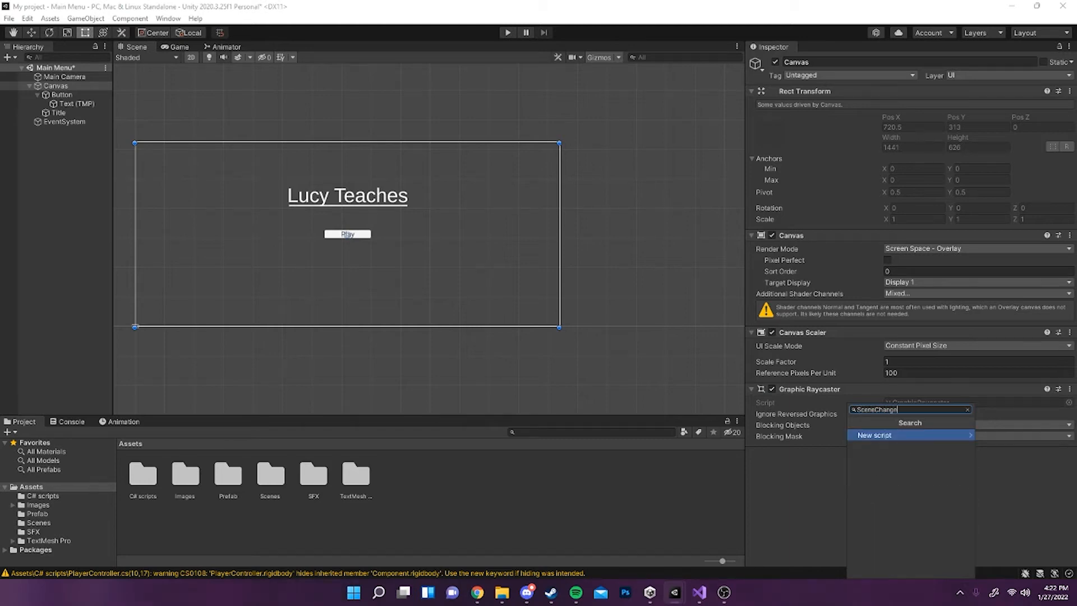
key("Return")
key("Return")
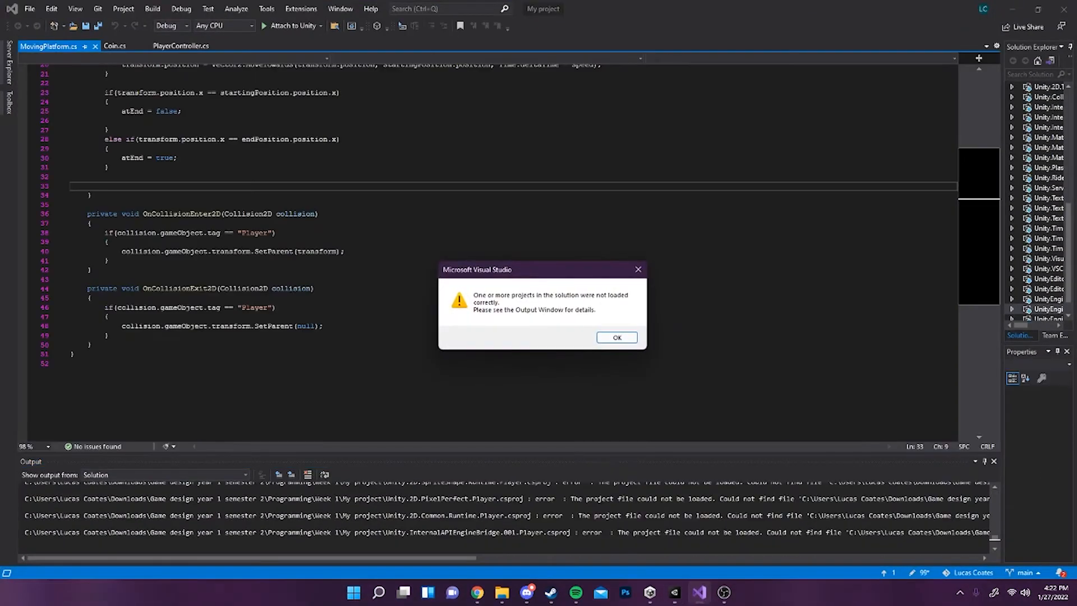
Step: Dismiss the project loading warning in Visual Studio and open the Canvas's SceneChange script for editing
key("Return")
left_click(1012, 9)
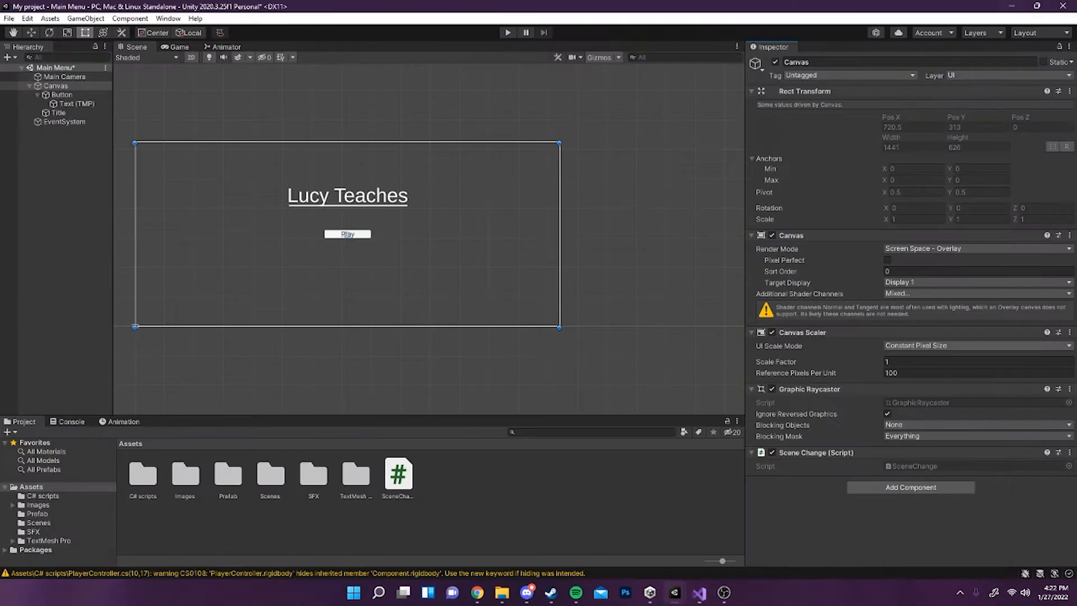
left_click(920, 466)
double_click(920, 466)
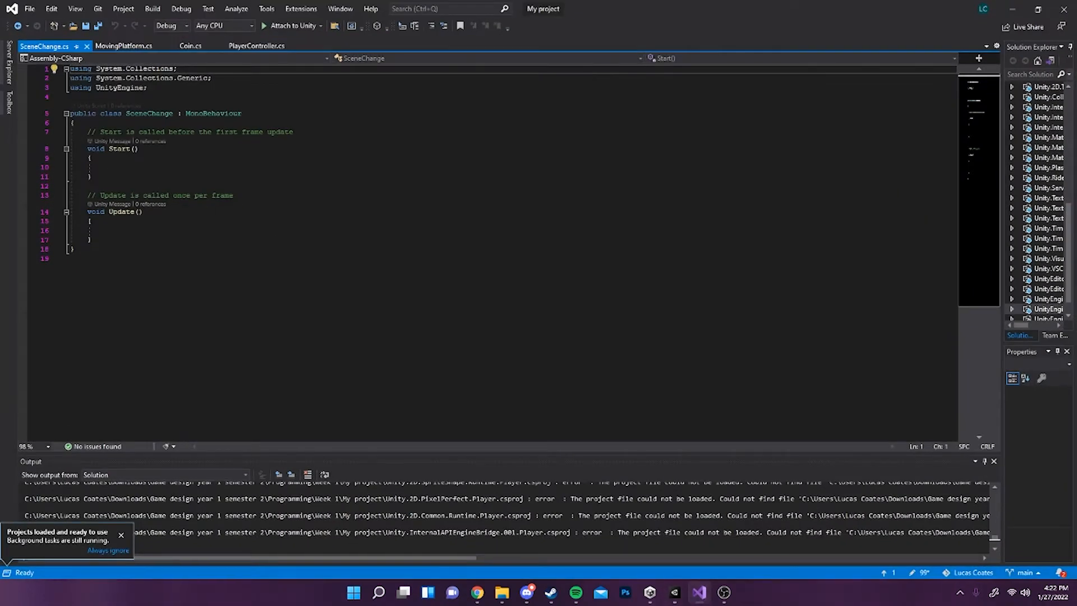
Step: Add the line "using UnityEngine.SceneManagement;" below the existing using statements in SceneChange.cs
left_click(112, 98)
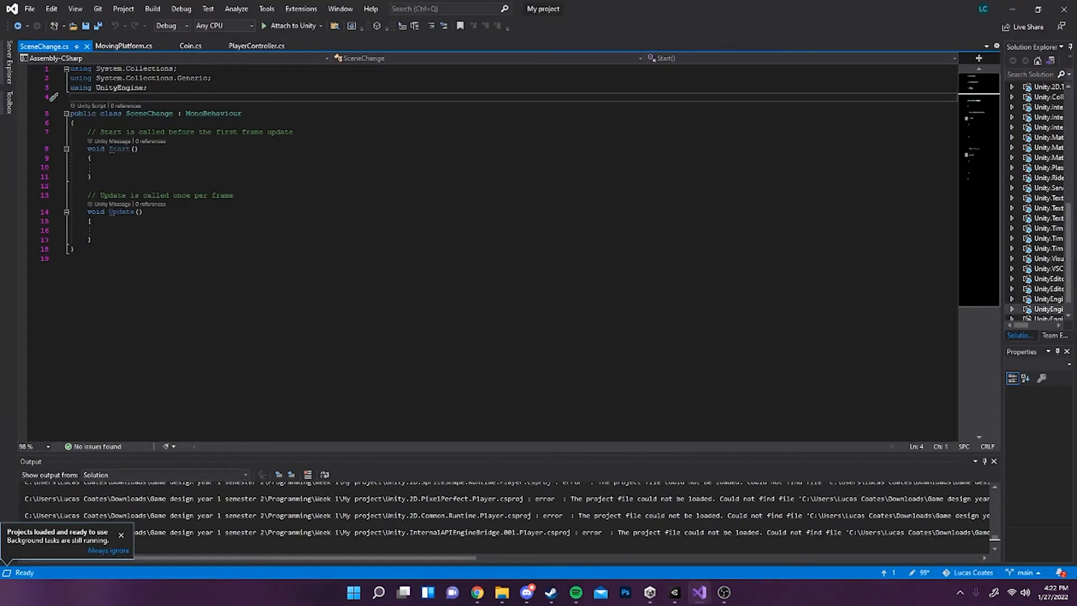
key("Return")
key("Up")
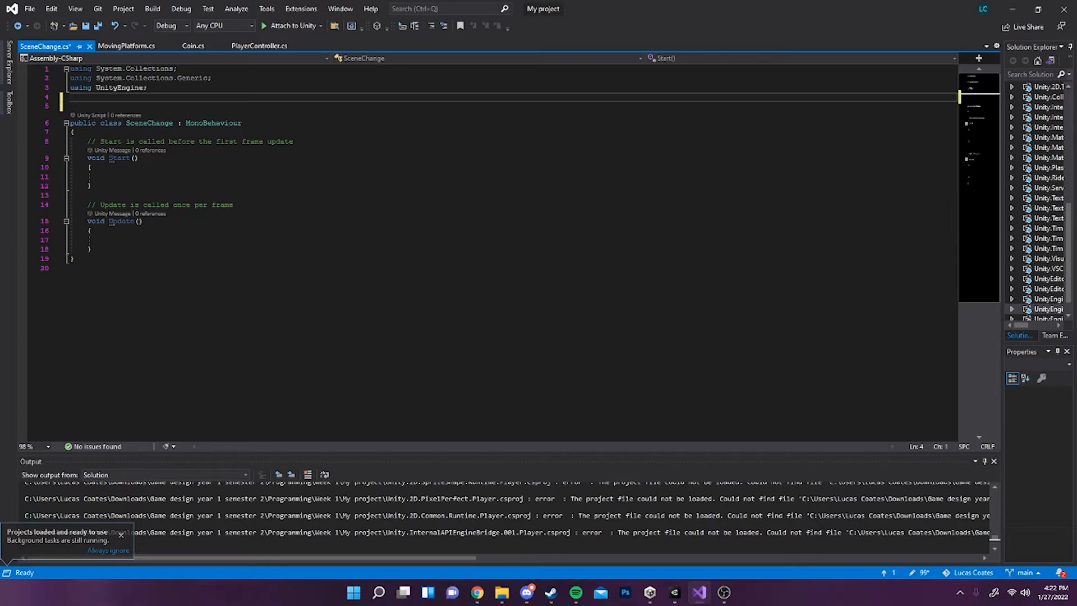
type("using ")
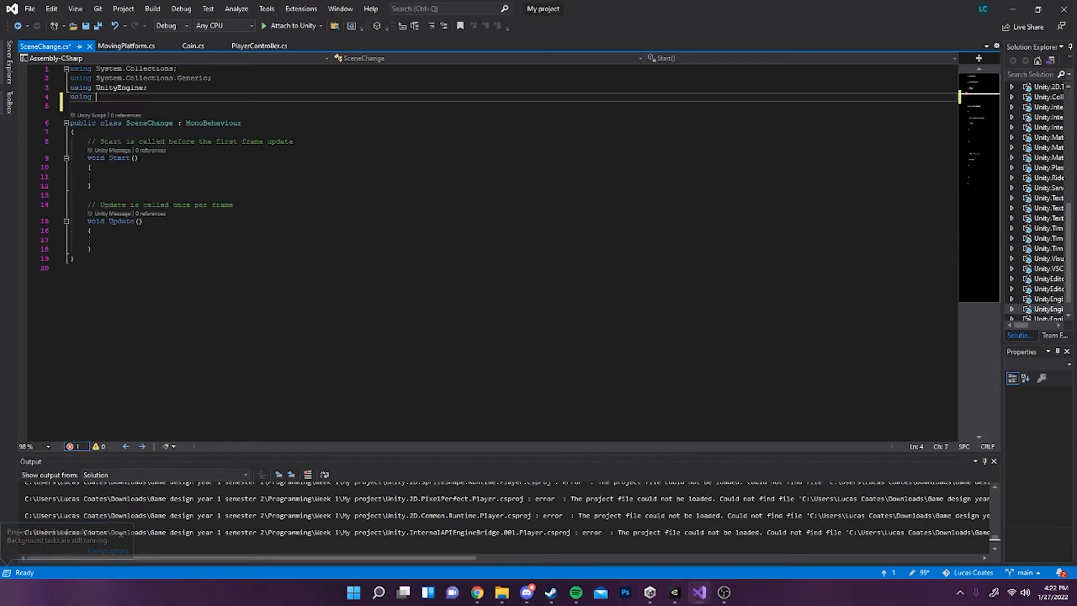
type("Unity ")
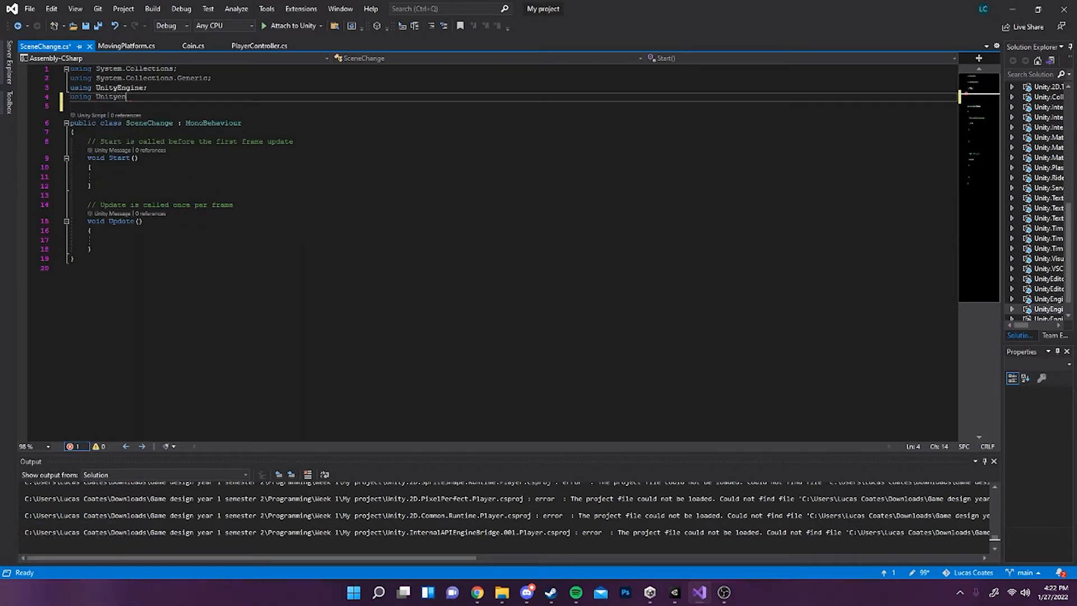
type("Engine.")
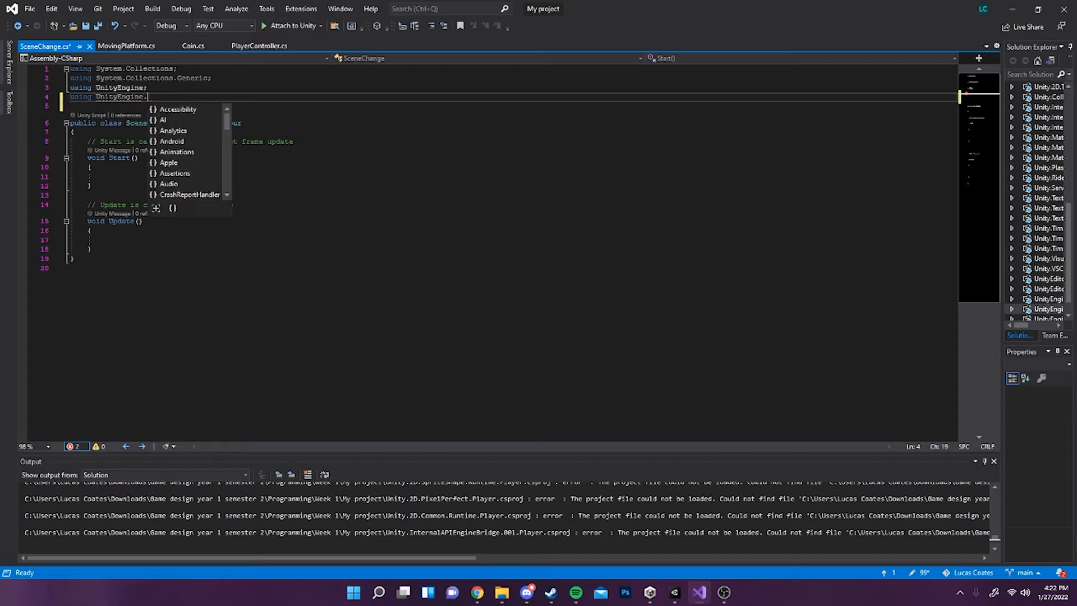
type("SceneManagement;")
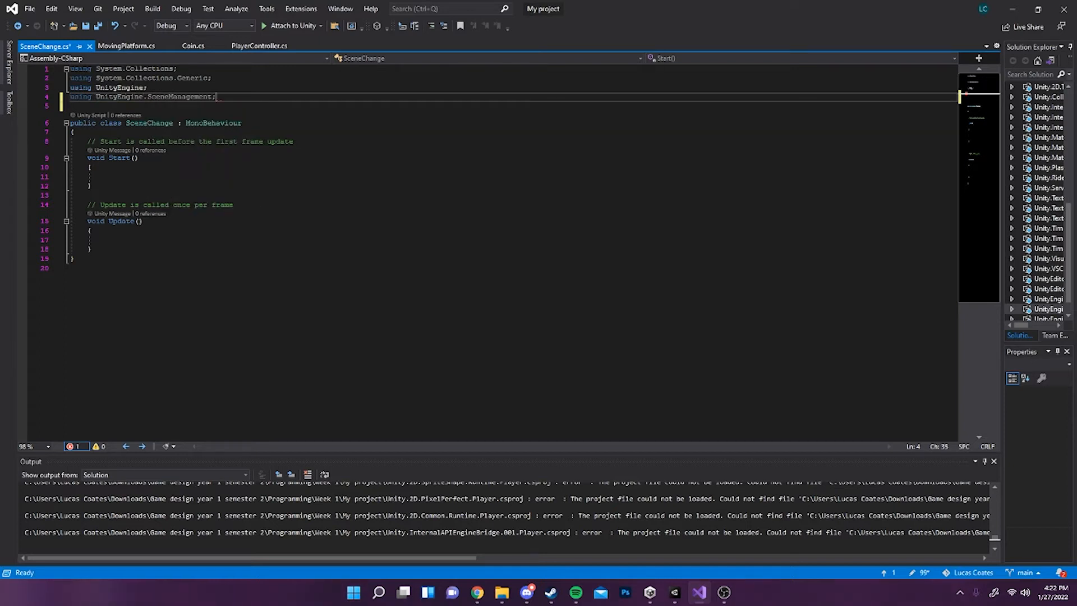
Step: Replace the default Start and Update methods in the SceneChange class with an empty public void PlayScene() method
left_click_drag(92, 248, 87, 142)
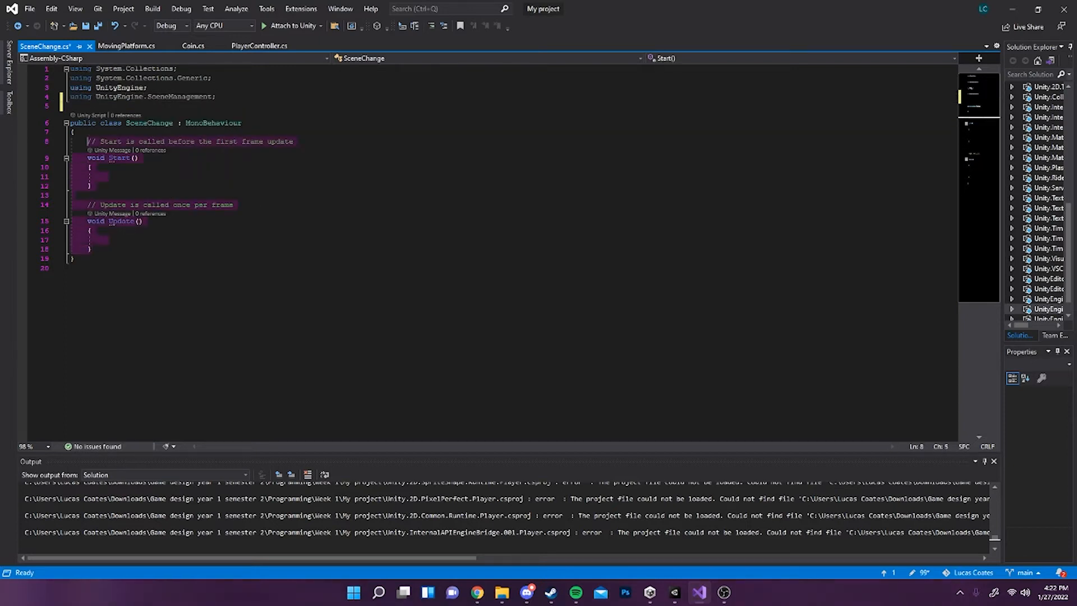
key("BackSpace")
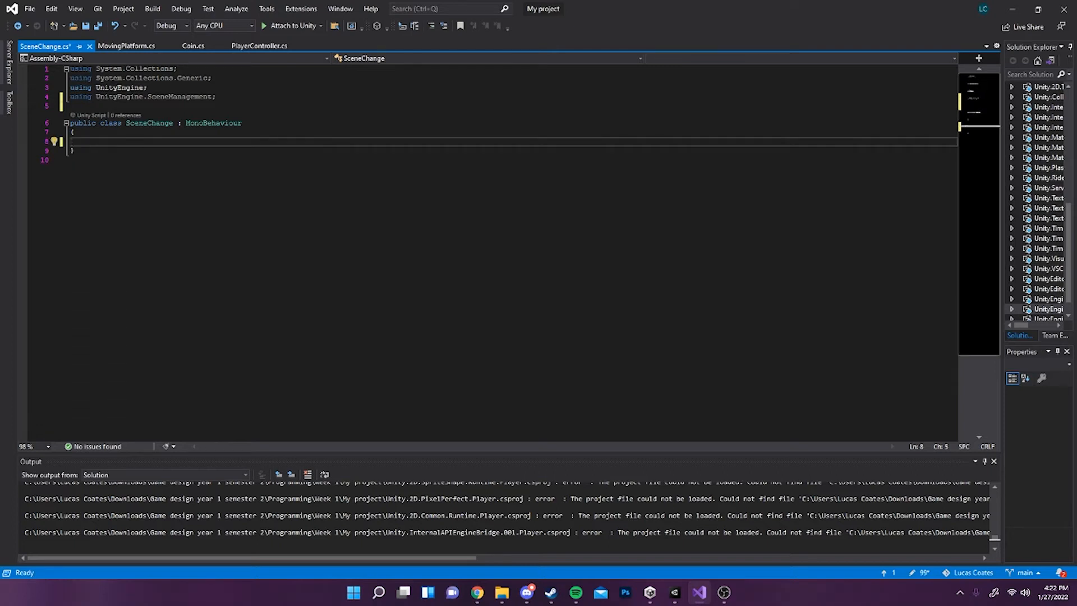
type("public void ")
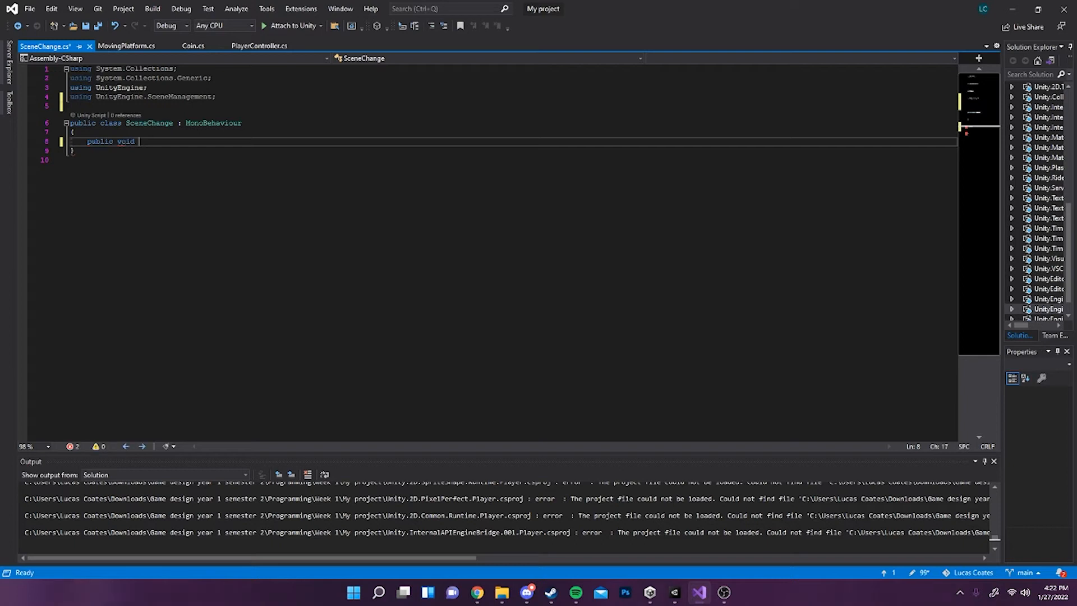
type("Play")
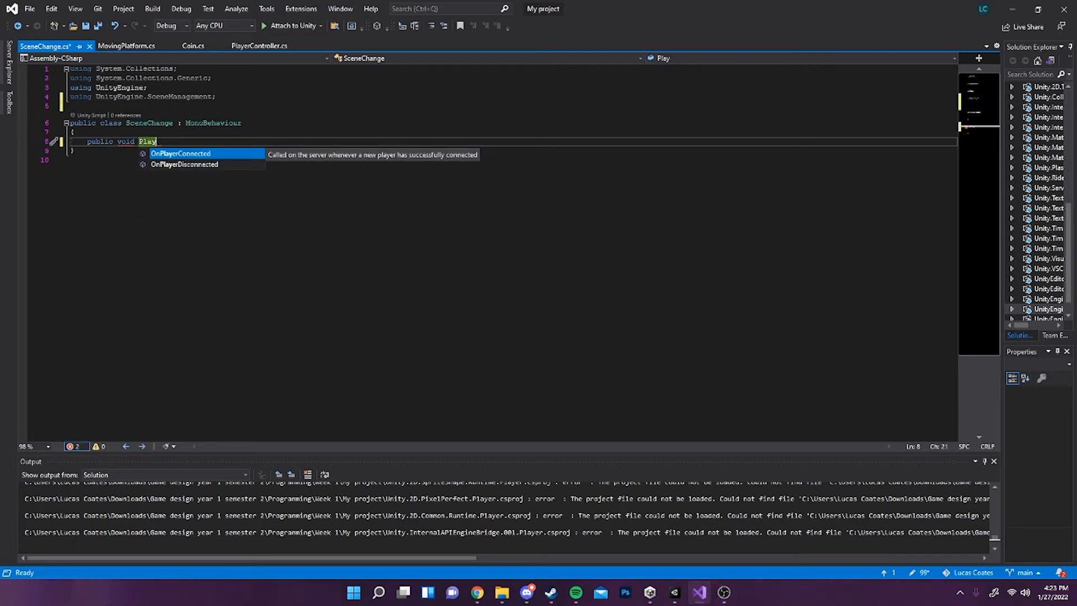
type("Scene")
key("BackSpace")
key("BackSpace")
key("BackSpace")
key("BackSpace")
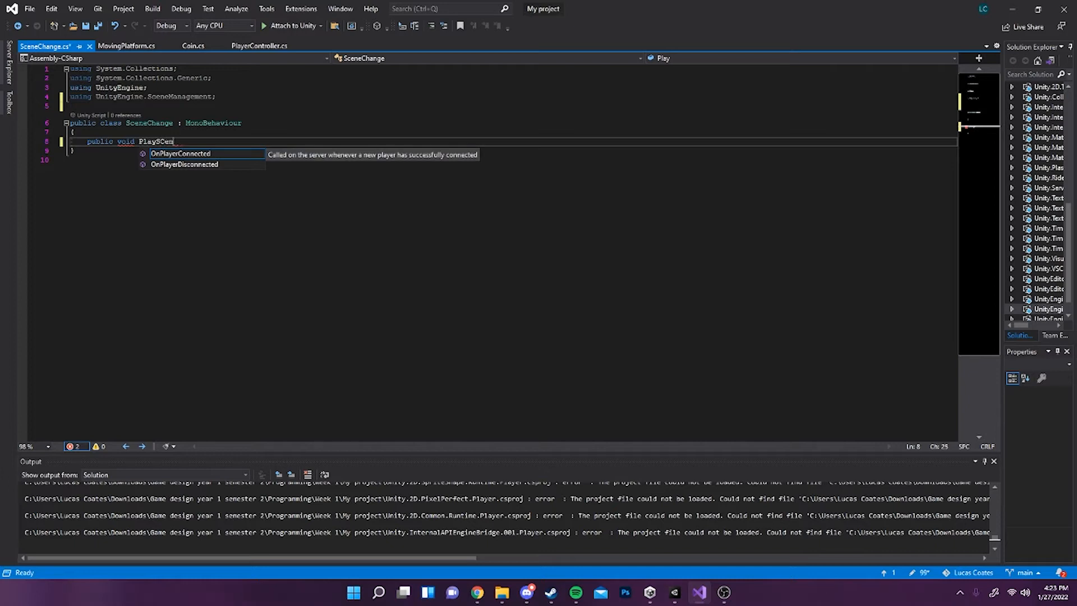
type("c")
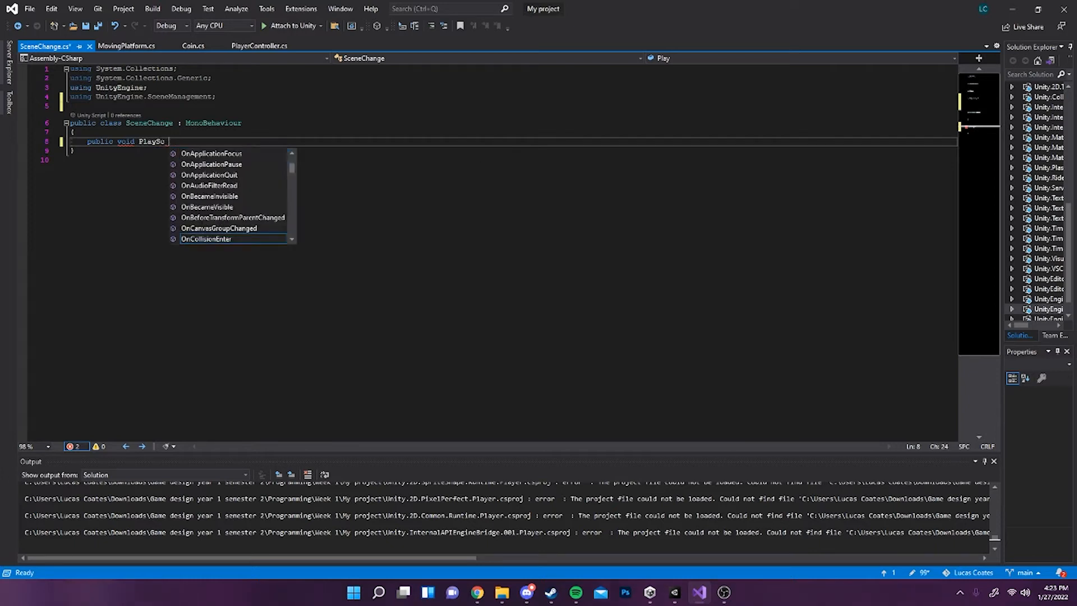
type("ene()")
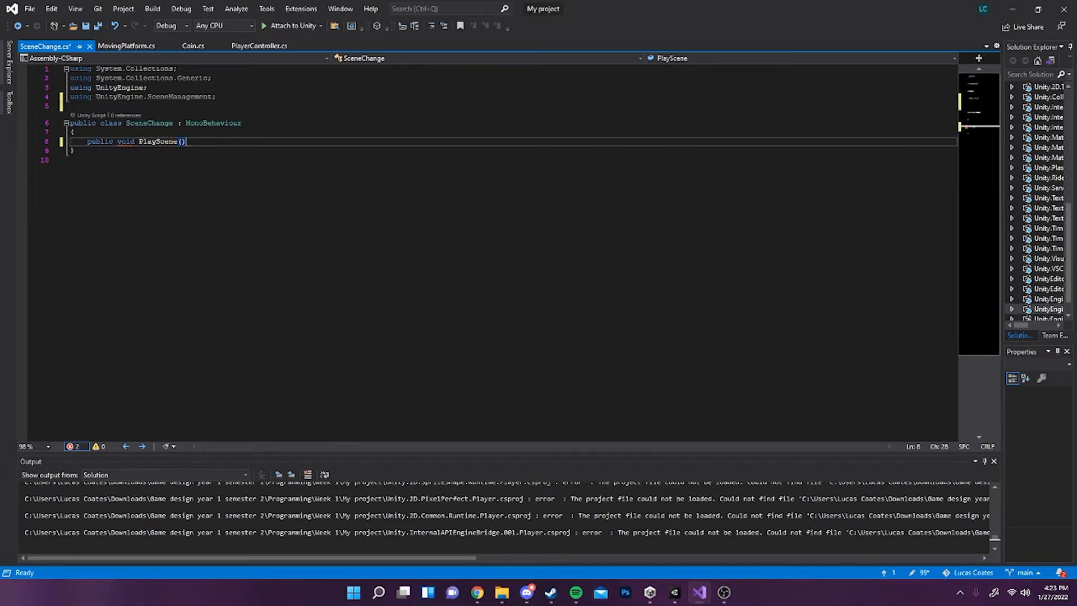
key("Return")
type("{")
key("Return")
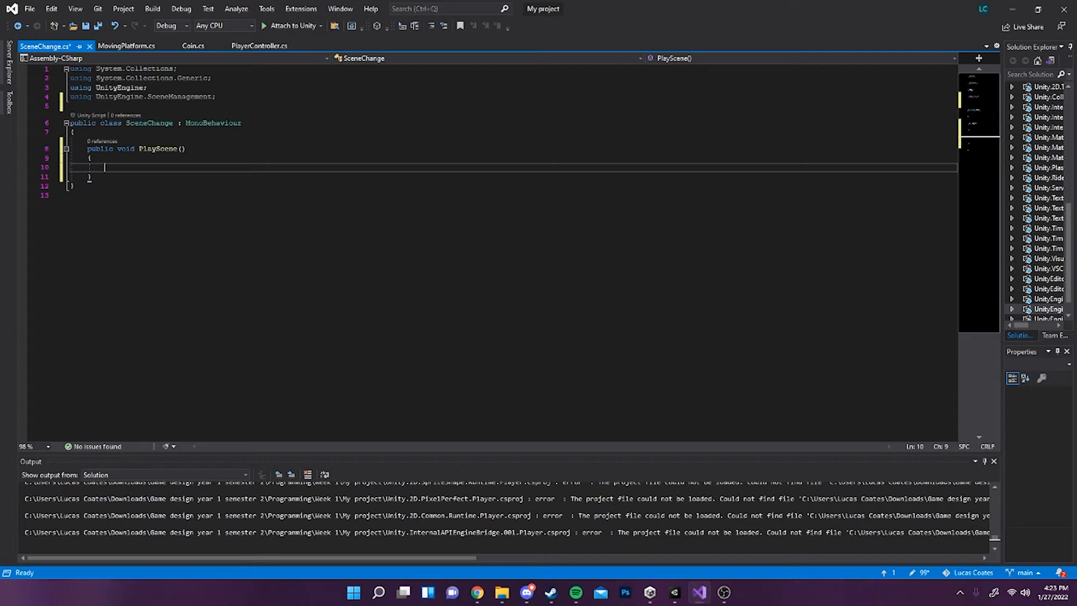
Step: Add the statement SceneManager.LoadScene(""); with an empty scene name inside the PlayScene() method
type("Scene")
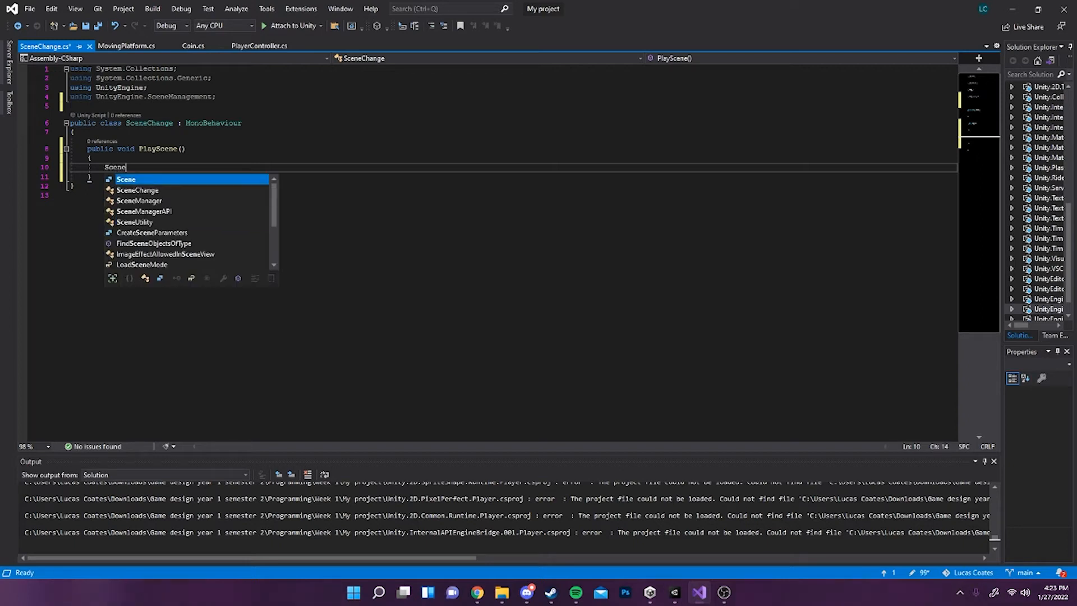
type("Manager.LoadScene")
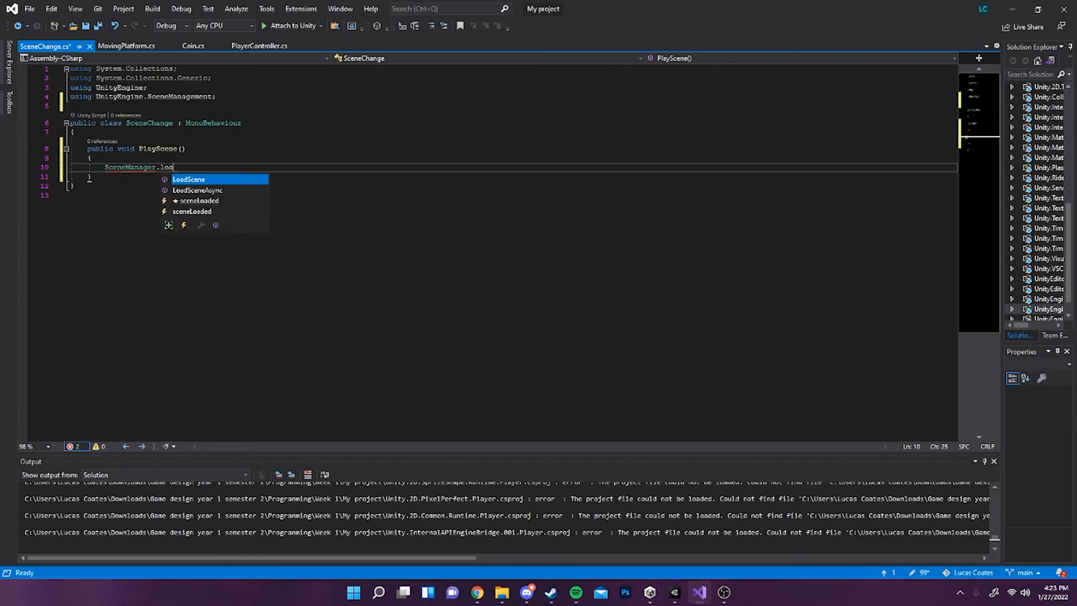
type("(")
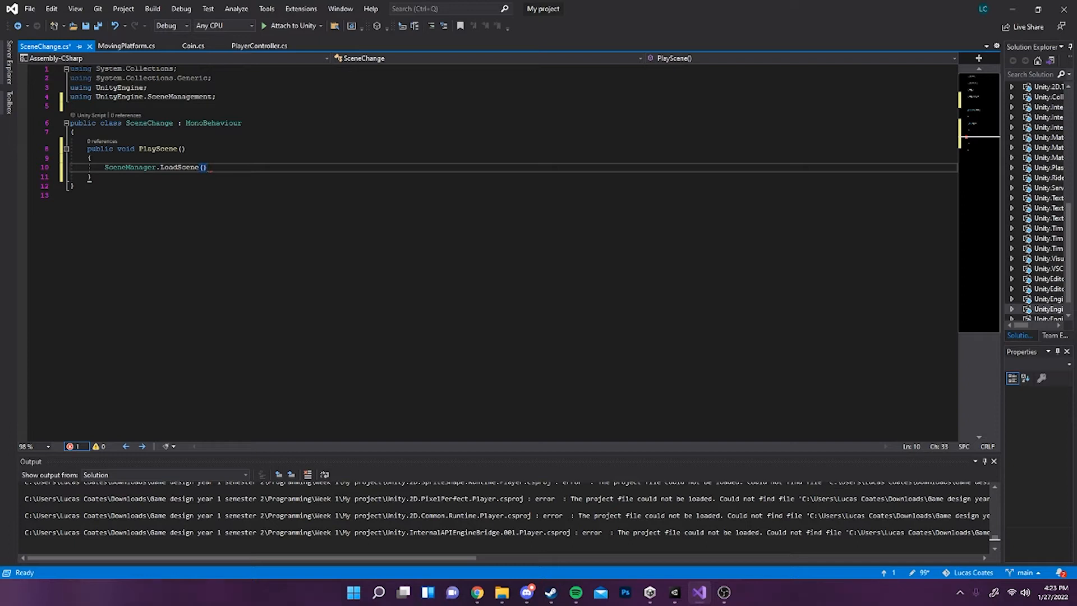
type("\"\");")
Step: Switch to the My project window in Unity and rename the SampleScene asset in the Scenes folder to Game
mouse_move(649, 592)
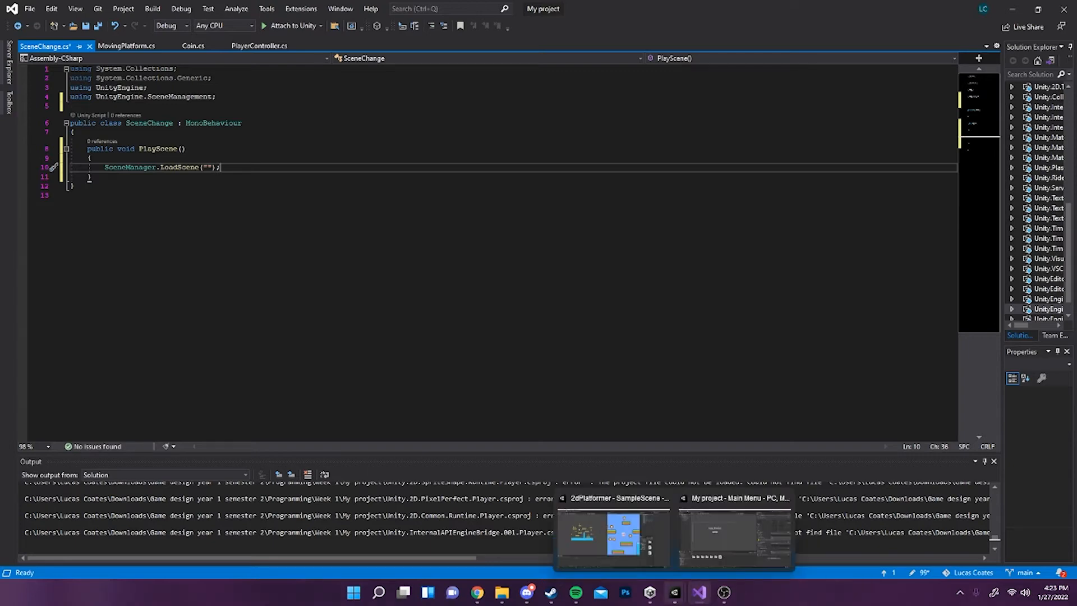
left_click(612, 532)
left_click(734, 533)
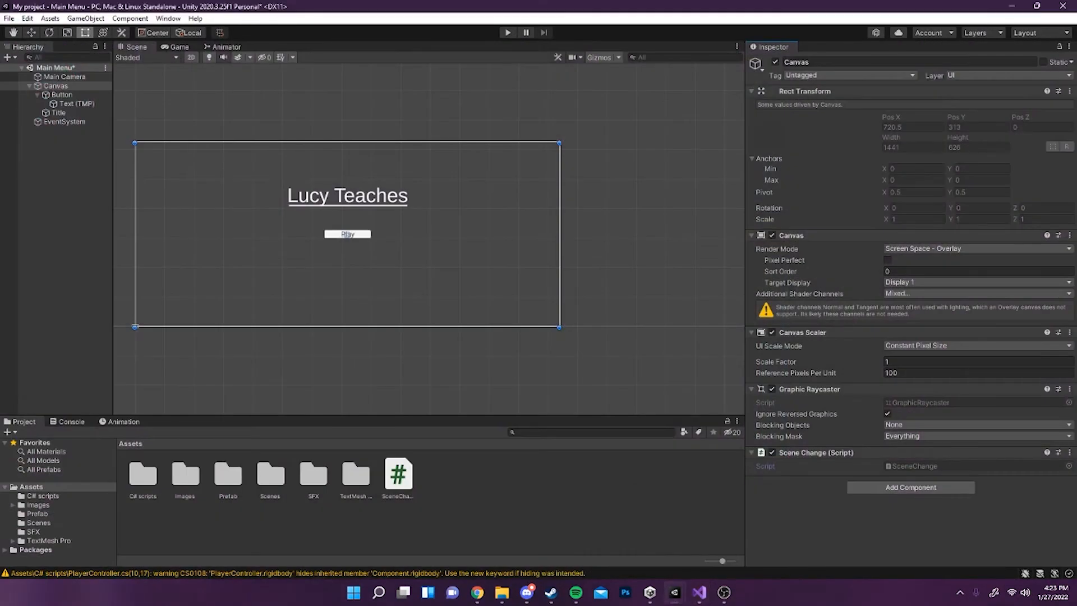
double_click(270, 473)
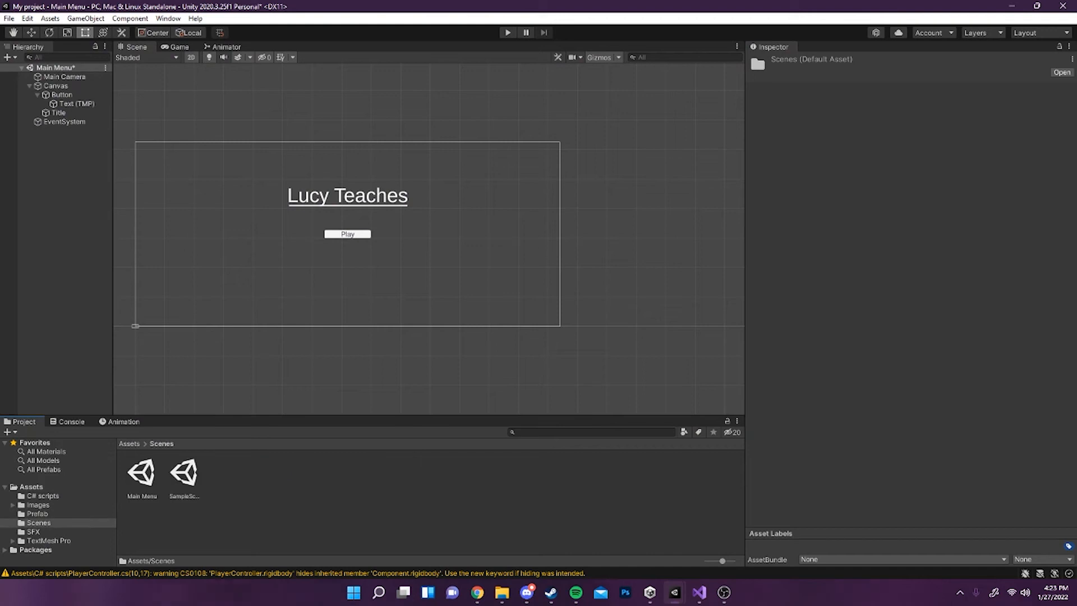
left_click(184, 474)
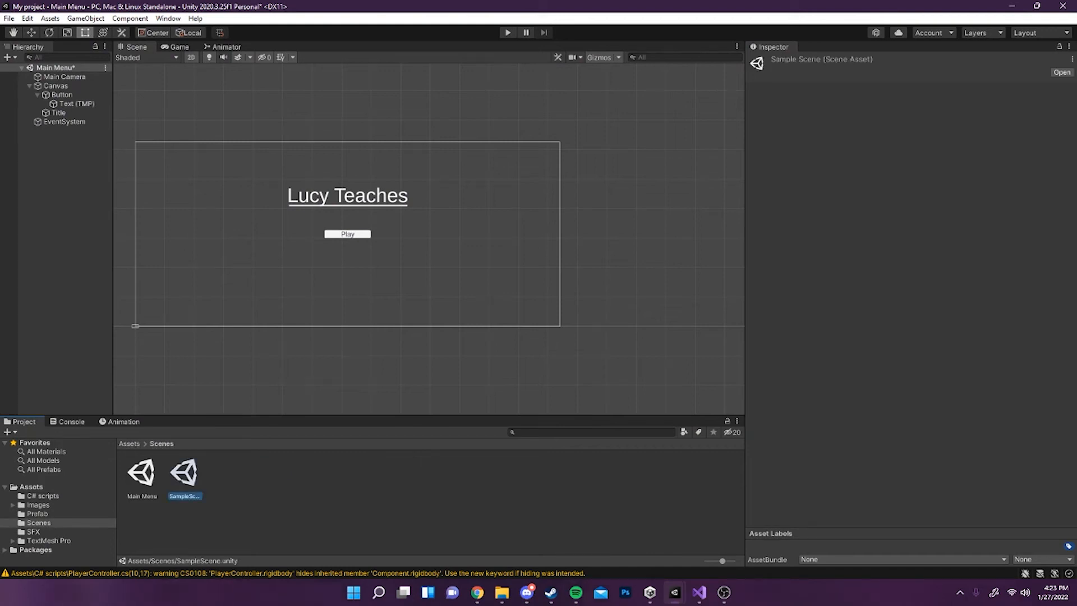
right_click(184, 474)
left_click(224, 234)
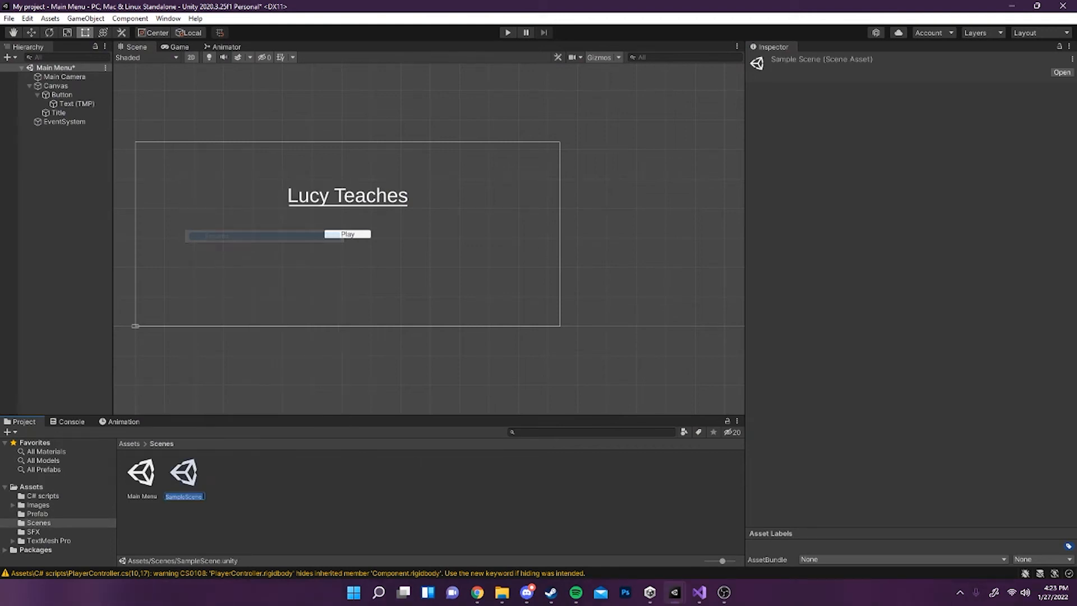
type("Game")
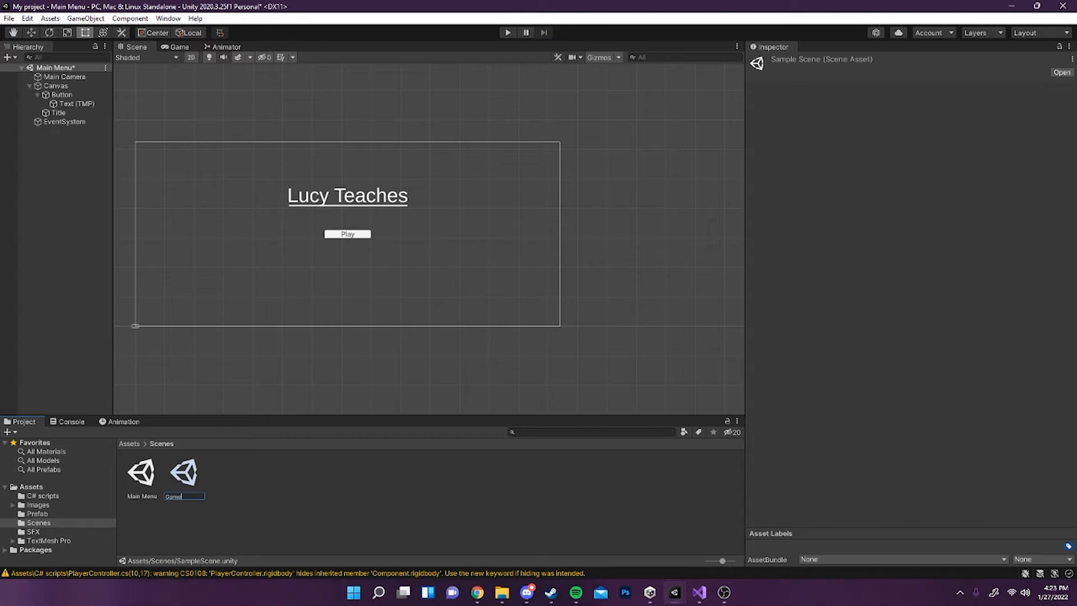
key("Return")
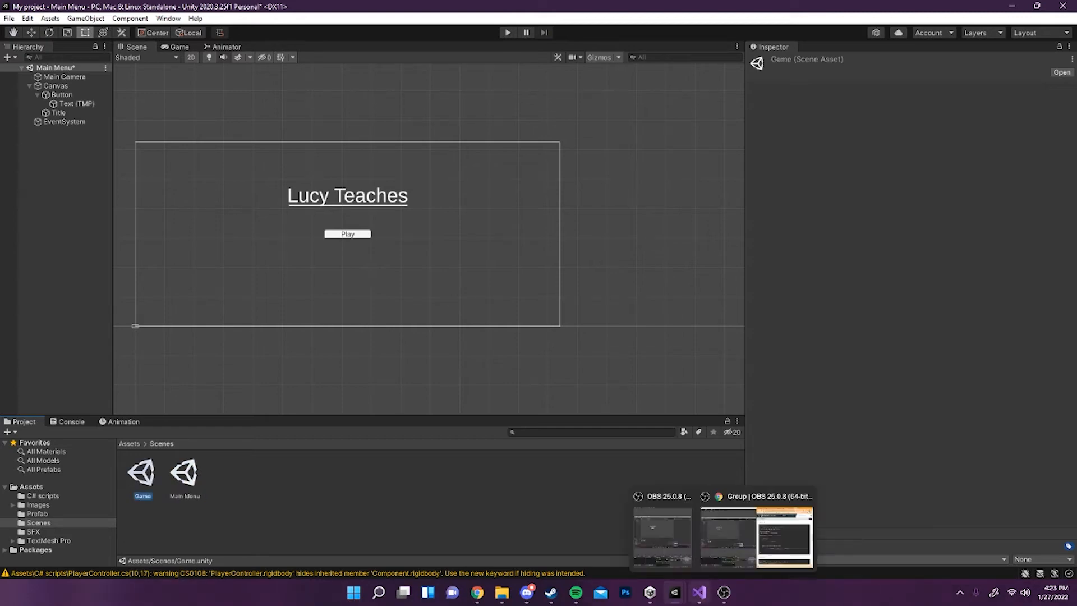
Step: Return to Visual Studio, enter Game as the scene name in the LoadScene call, and save SceneChange.cs
left_click(699, 592)
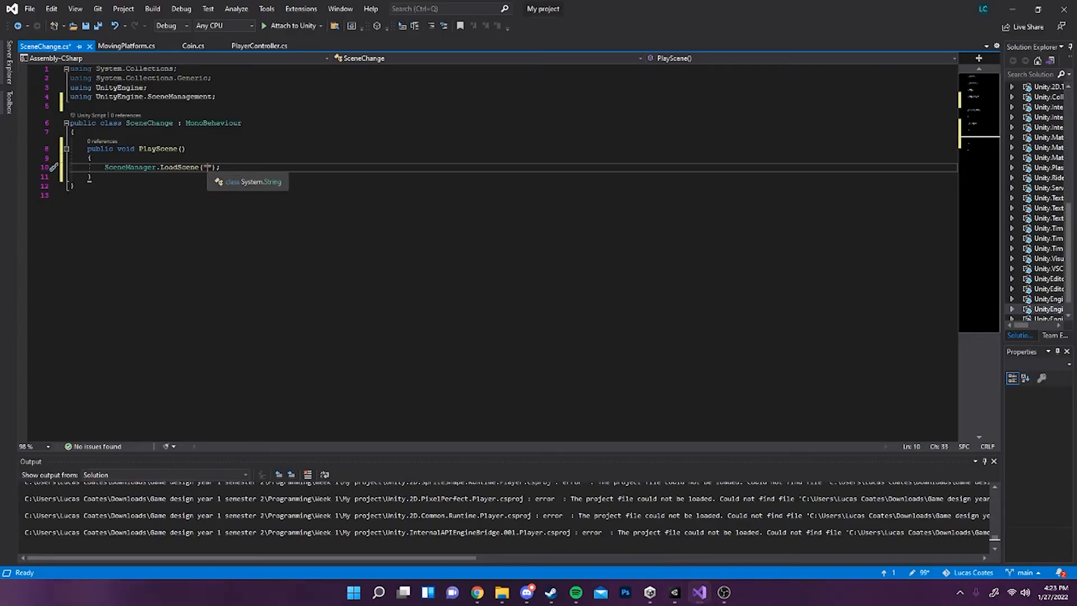
type("Game")
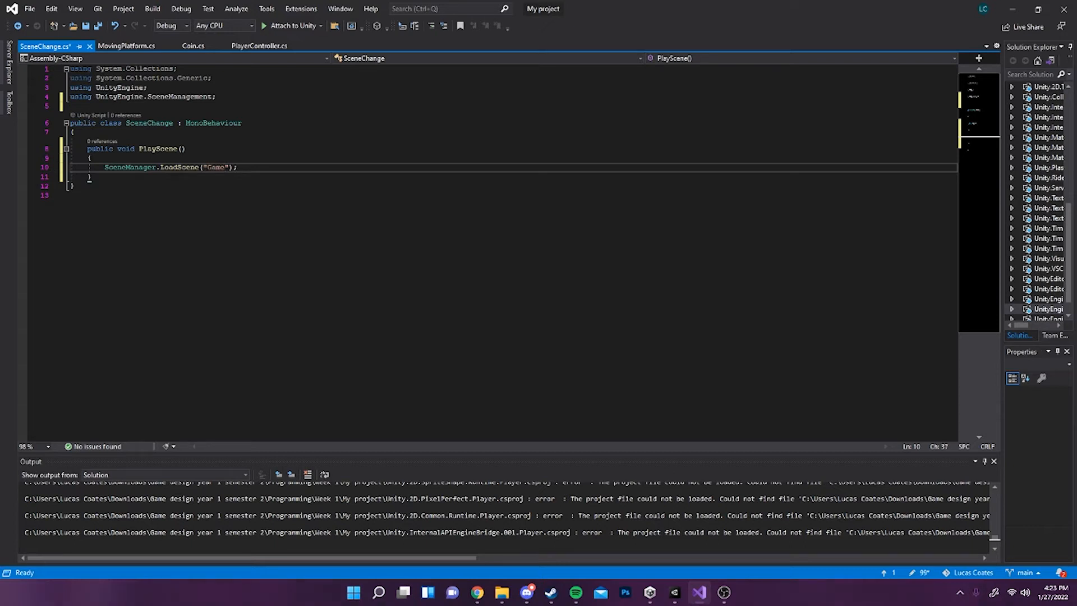
key("ctrl+s")
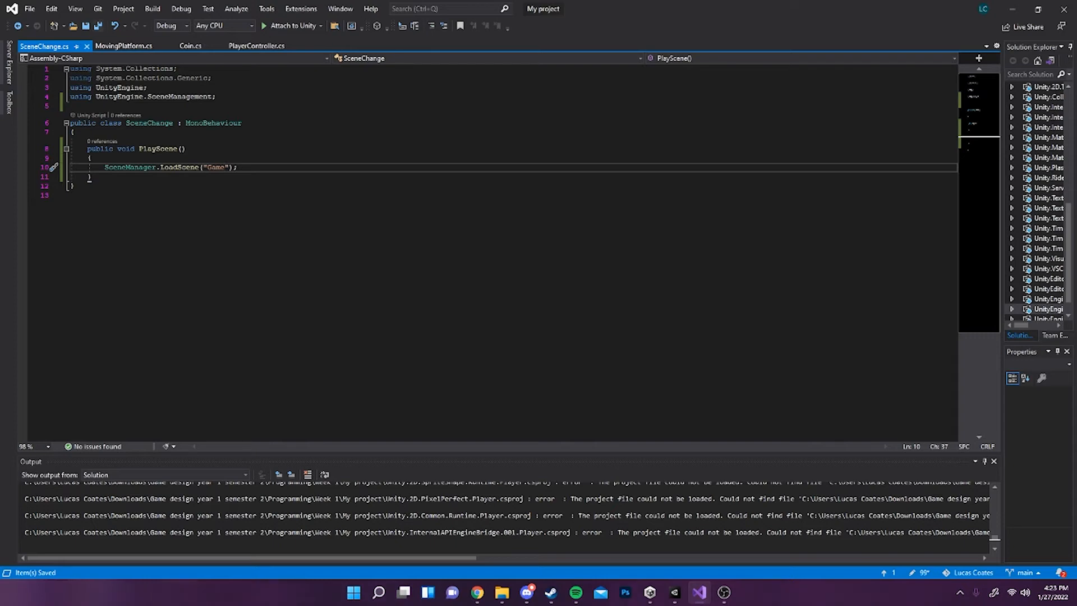
left_click(1013, 9)
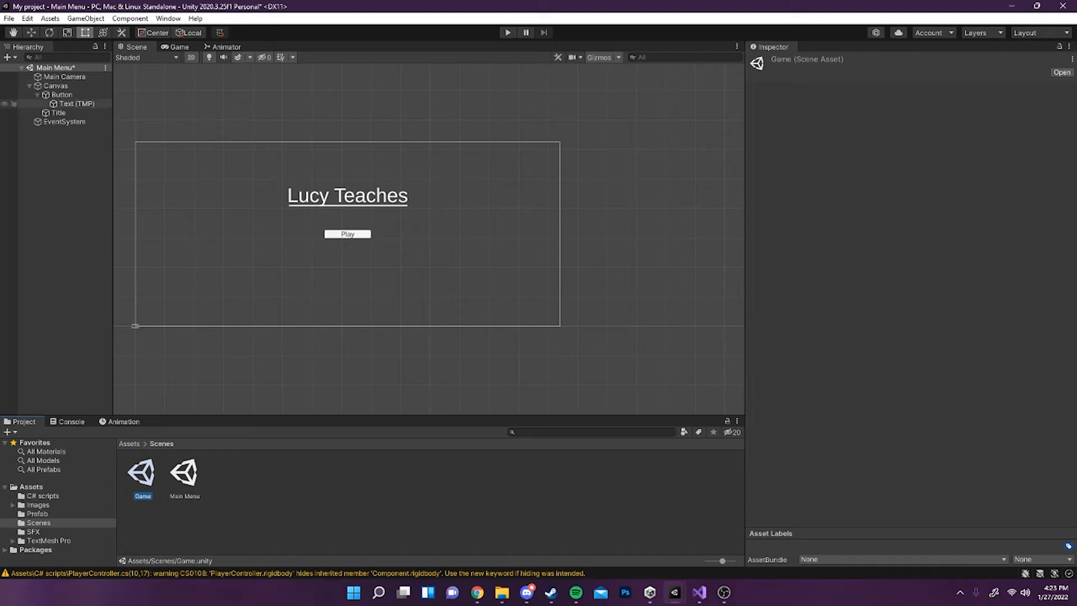
Step: Add the open Main Menu scene to the build settings and place it above the Game scene in the build order
left_click(56, 85)
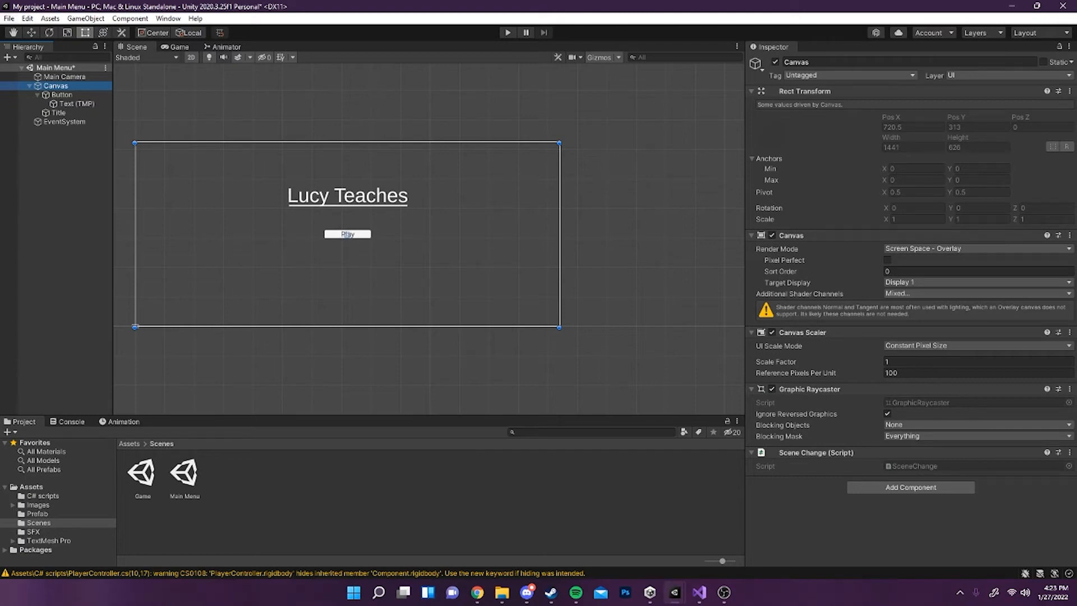
left_click(9, 18)
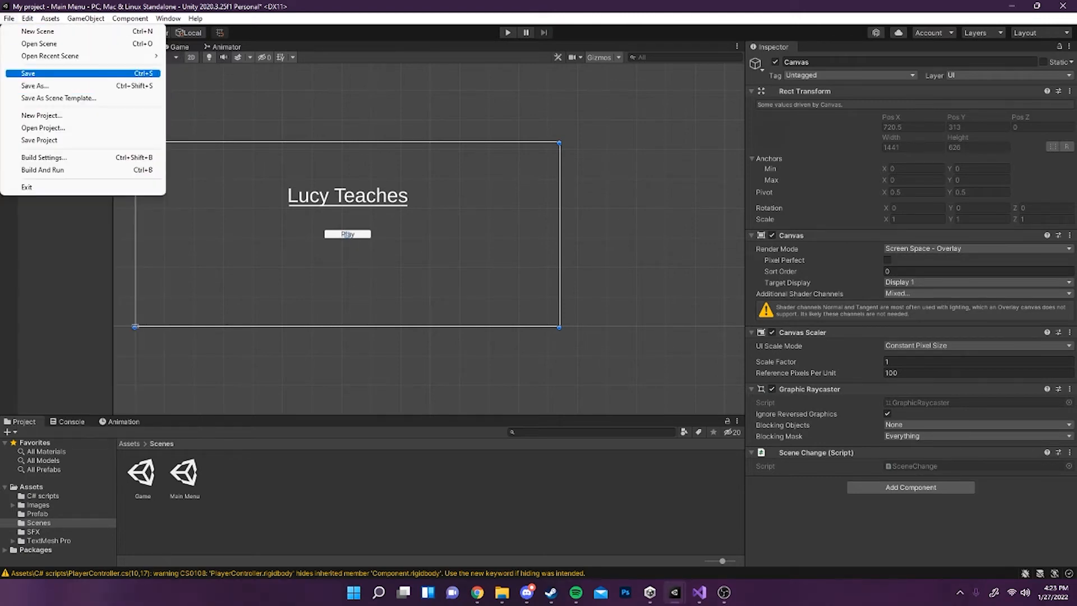
left_click(44, 157)
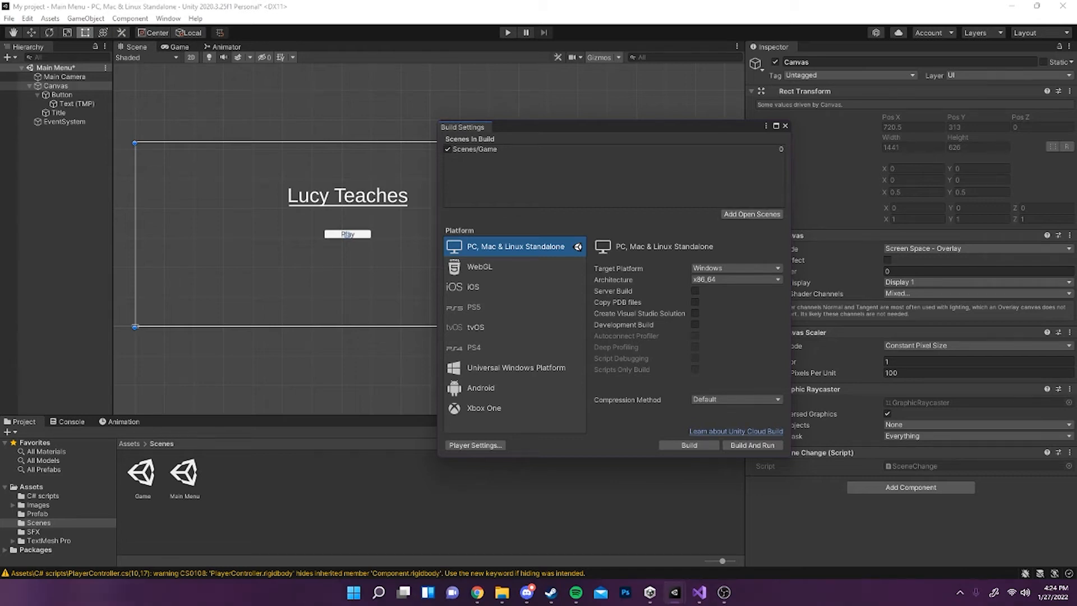
left_click(9, 18)
key("Escape")
left_click(752, 213)
left_click_drag(488, 159, 490, 146)
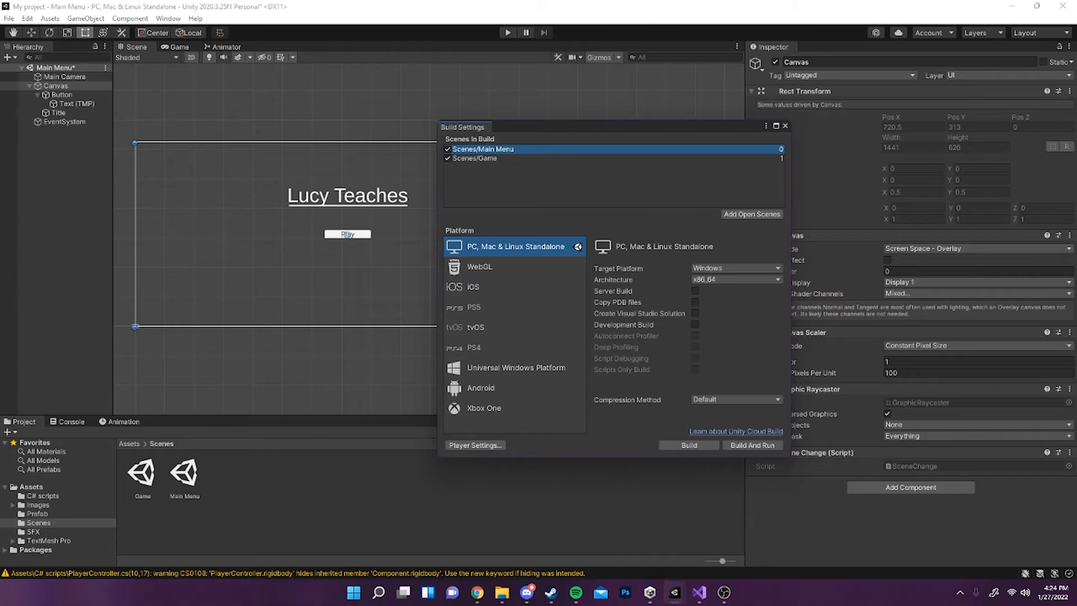
left_click(785, 125)
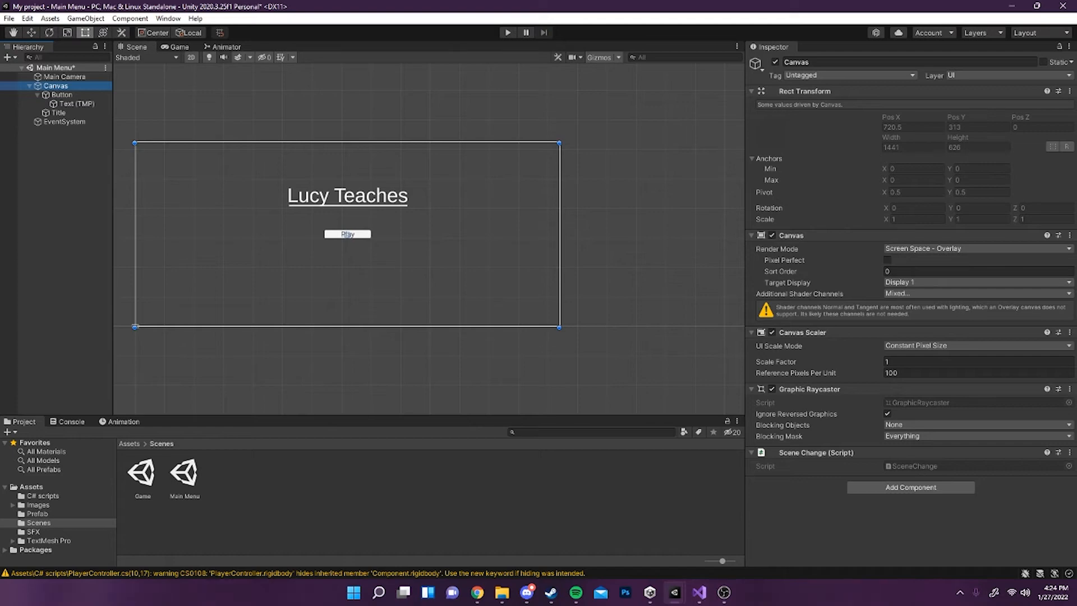
Step: Add an On Click event to the Canvas's Button that targets the Canvas and calls SceneChange.PlayScene
left_click(62, 94)
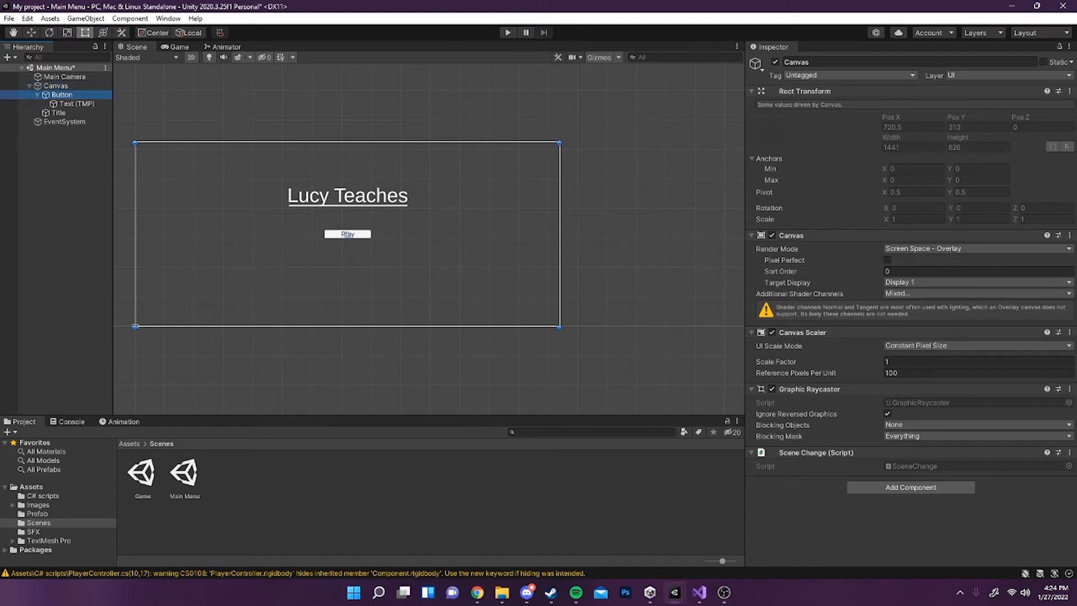
scroll(953, 280, "down", 5)
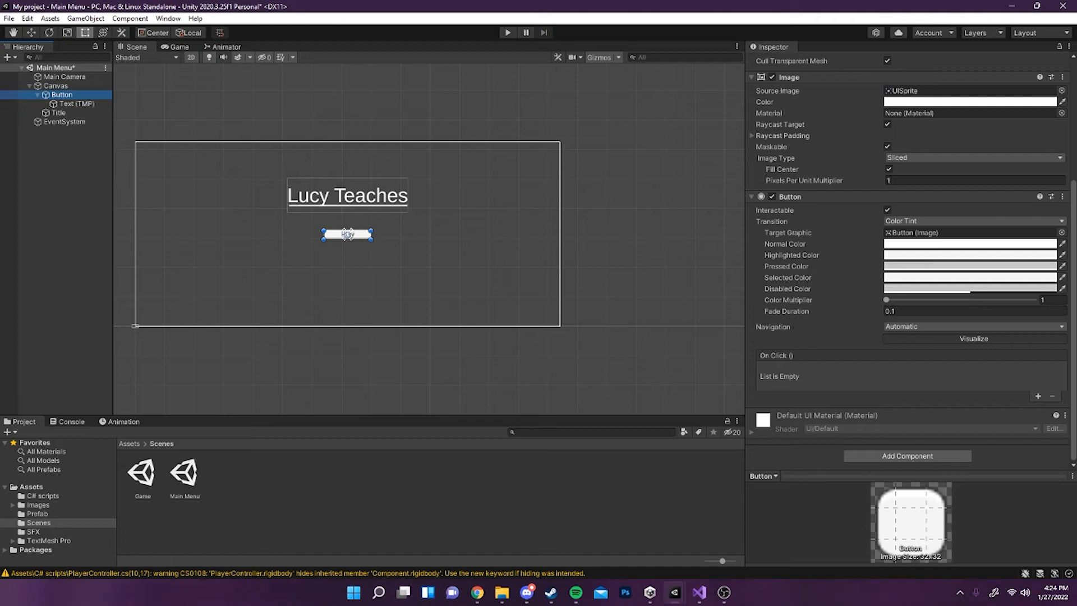
left_click(1038, 396)
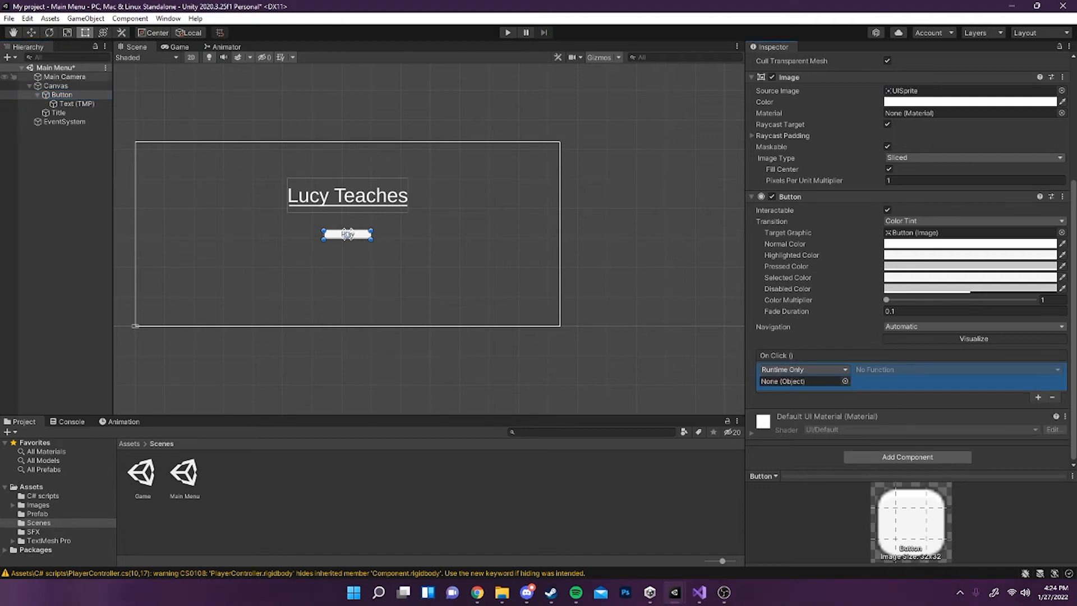
left_click_drag(56, 86, 803, 381)
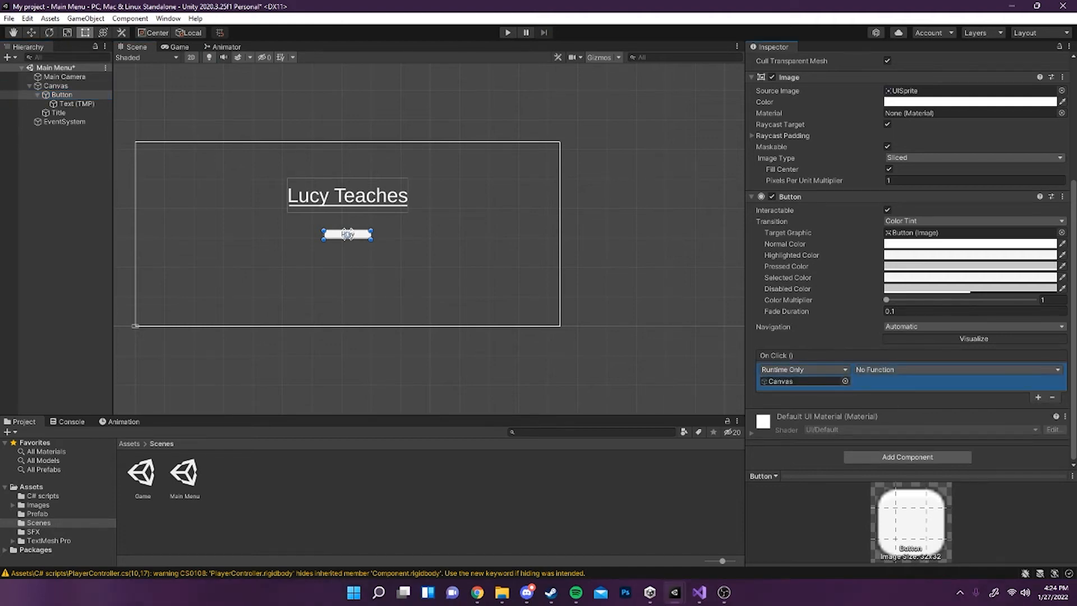
left_click(897, 370)
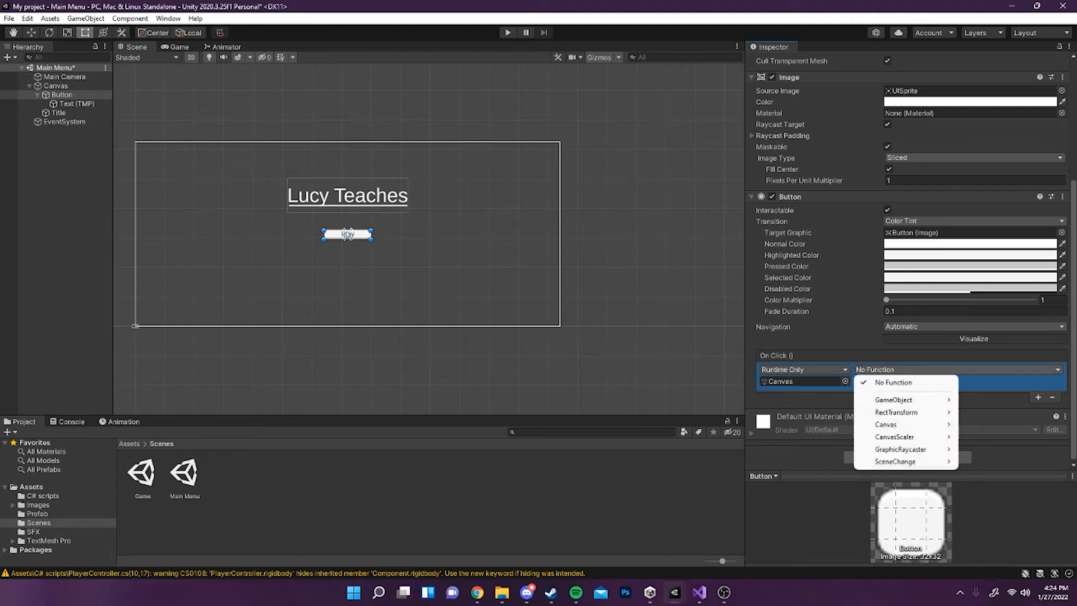
mouse_move(897, 461)
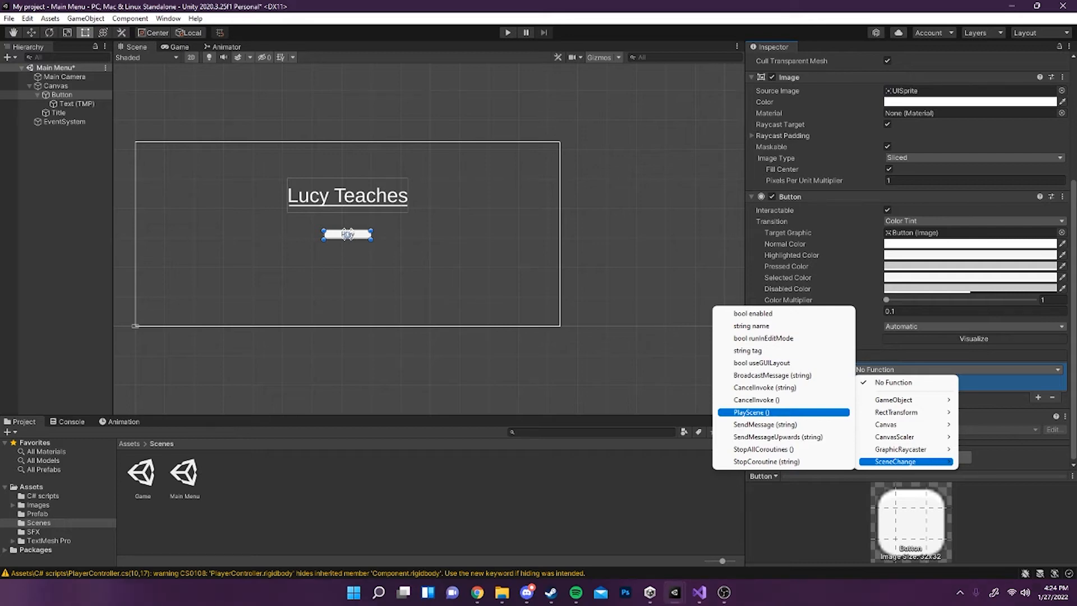
left_click(751, 412)
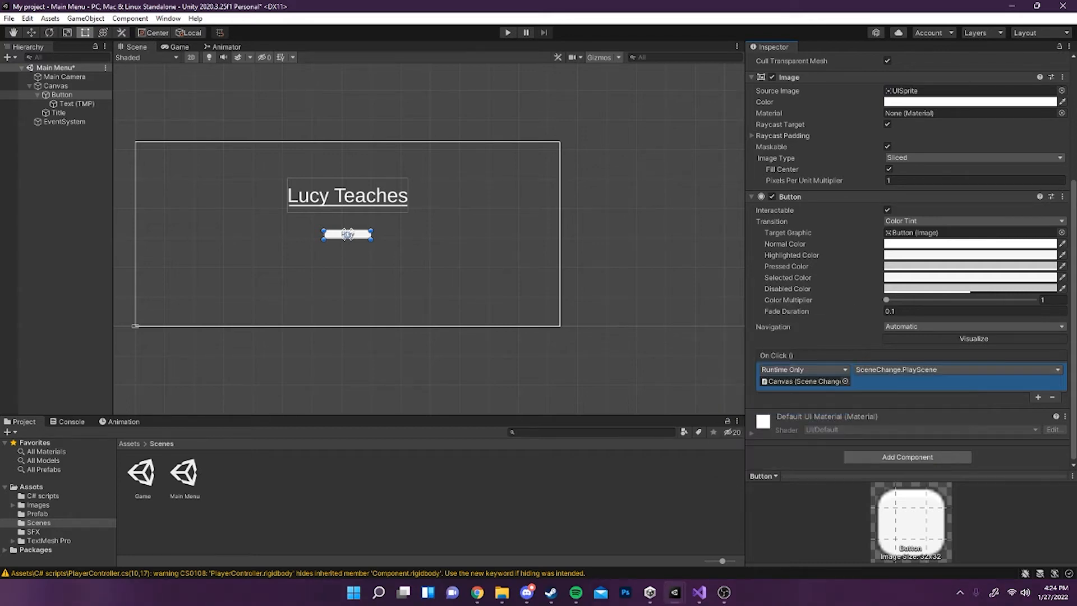
scroll(909, 252, "up", 5)
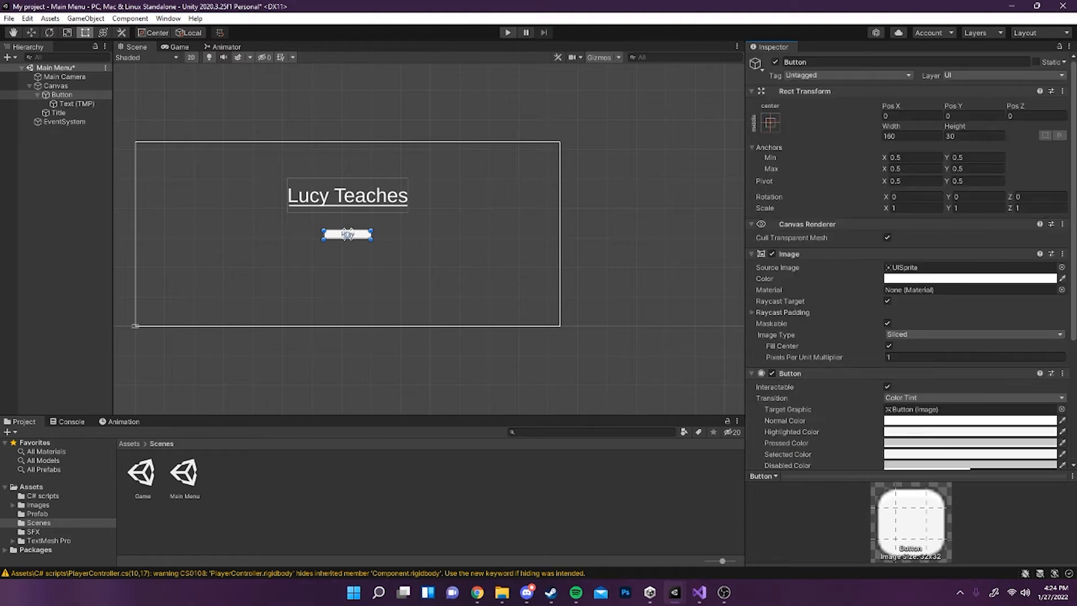
Step: Run the Main Menu scene in play mode and set the Game view's aspect ratio to 16:9
left_click(508, 32)
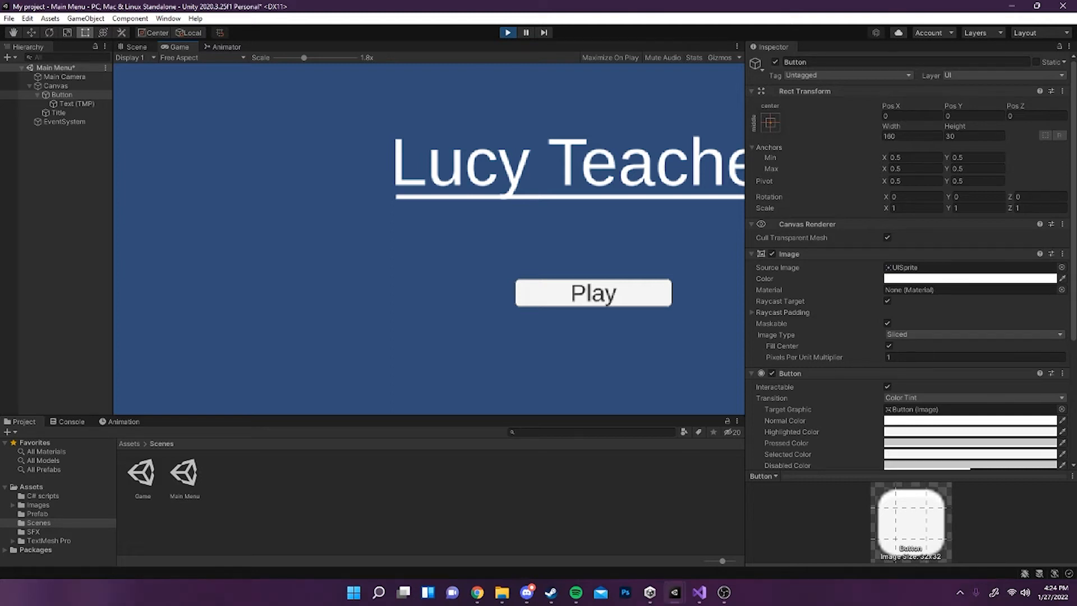
left_click(202, 58)
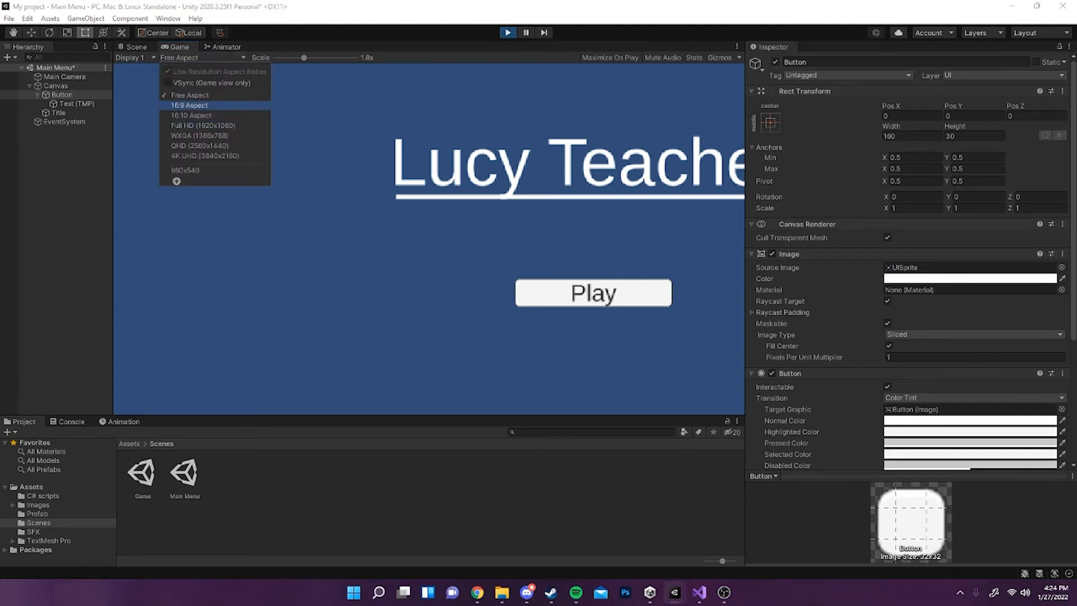
left_click(185, 106)
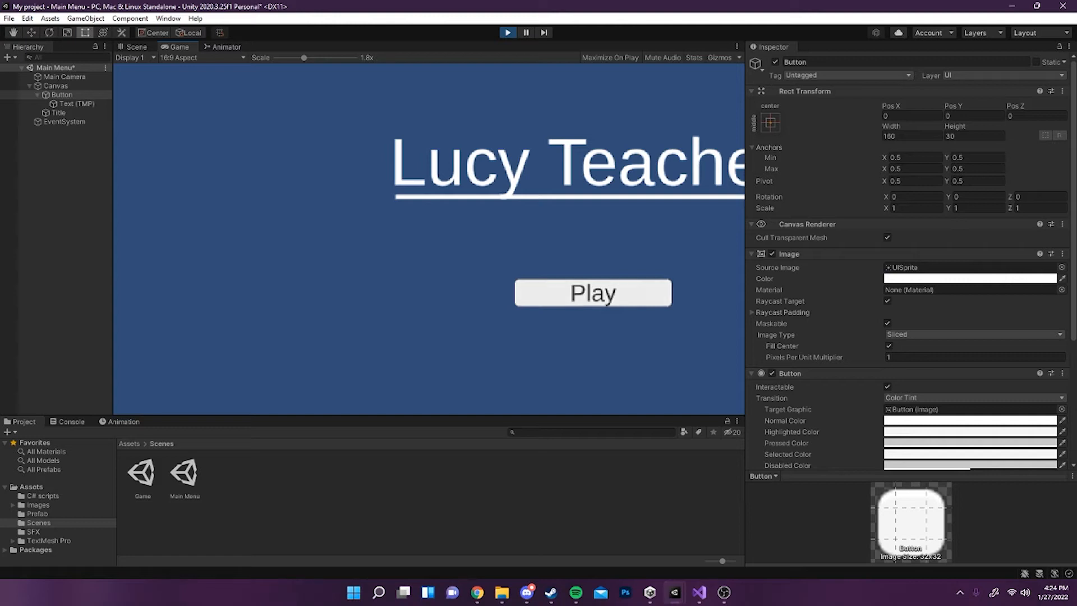
Step: Test the menu's Play button, walk the player in both directions in the loaded level, and stop play mode
left_click(593, 293)
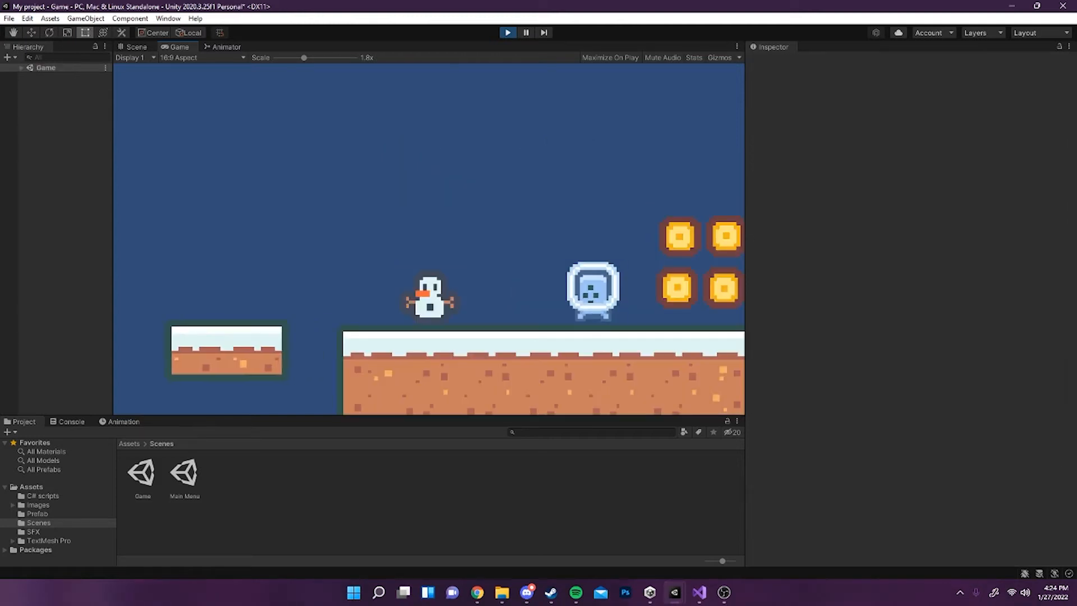
key("d")
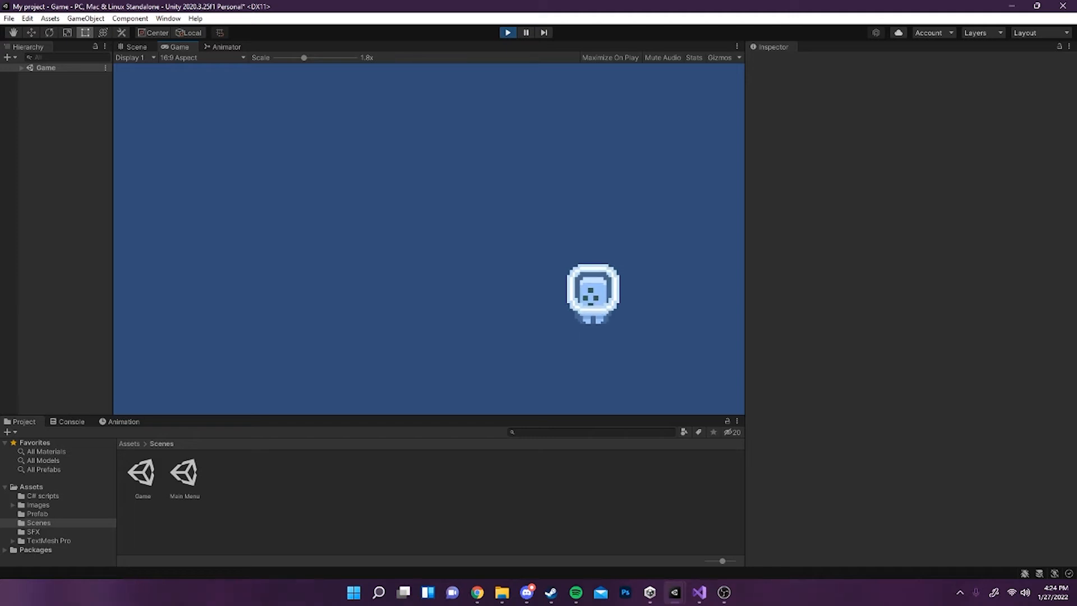
key("a")
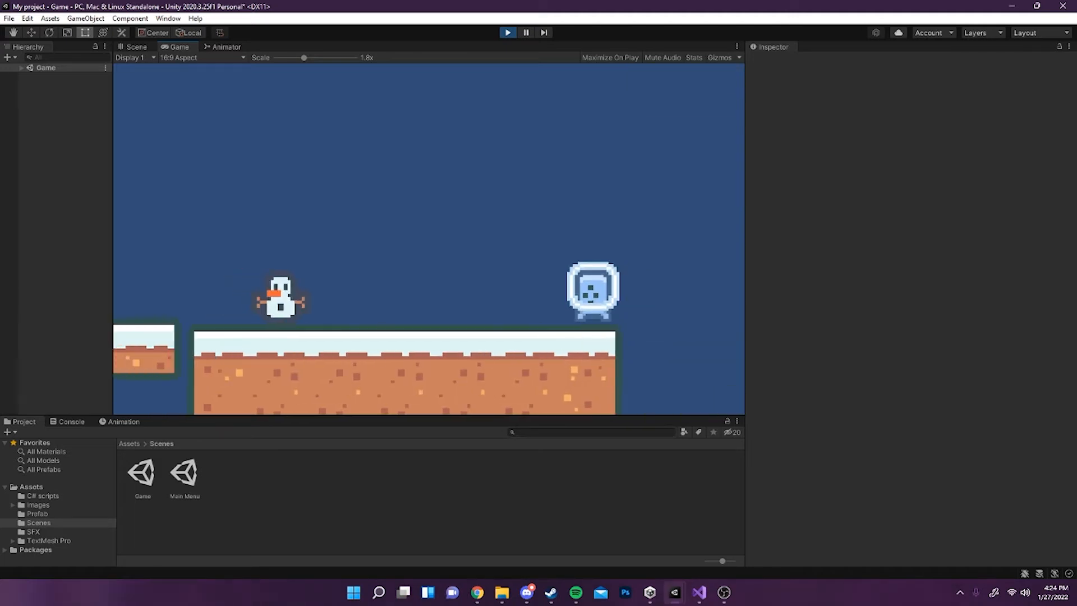
key("ctrl+p")
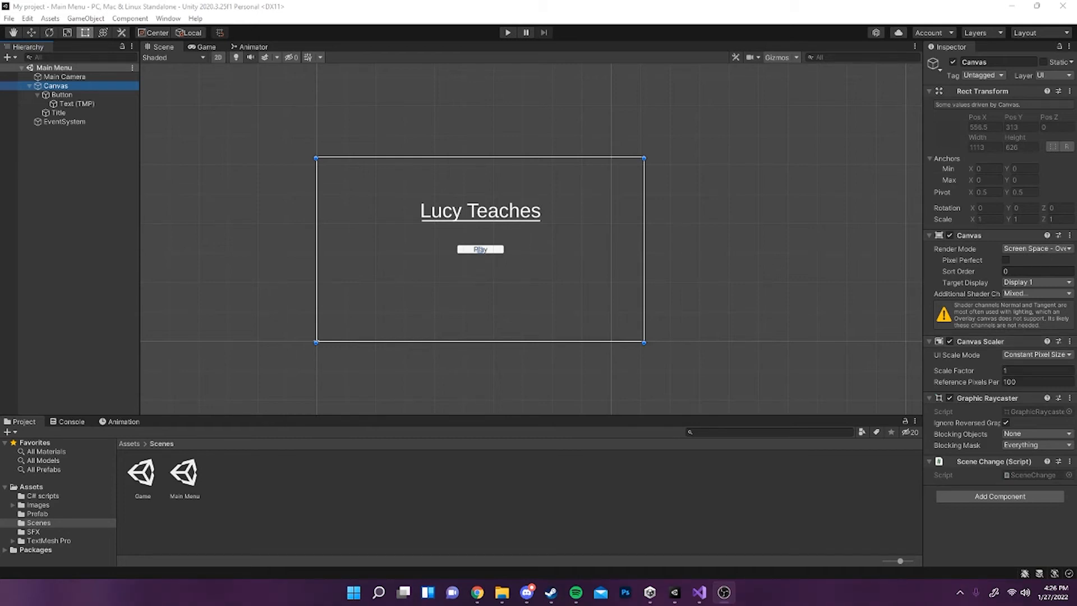
Step: Set the Canvas Scaler to Scale With Screen Size with a 1920 by 1080 reference resolution and Match at 1 (height)
left_click(1038, 355)
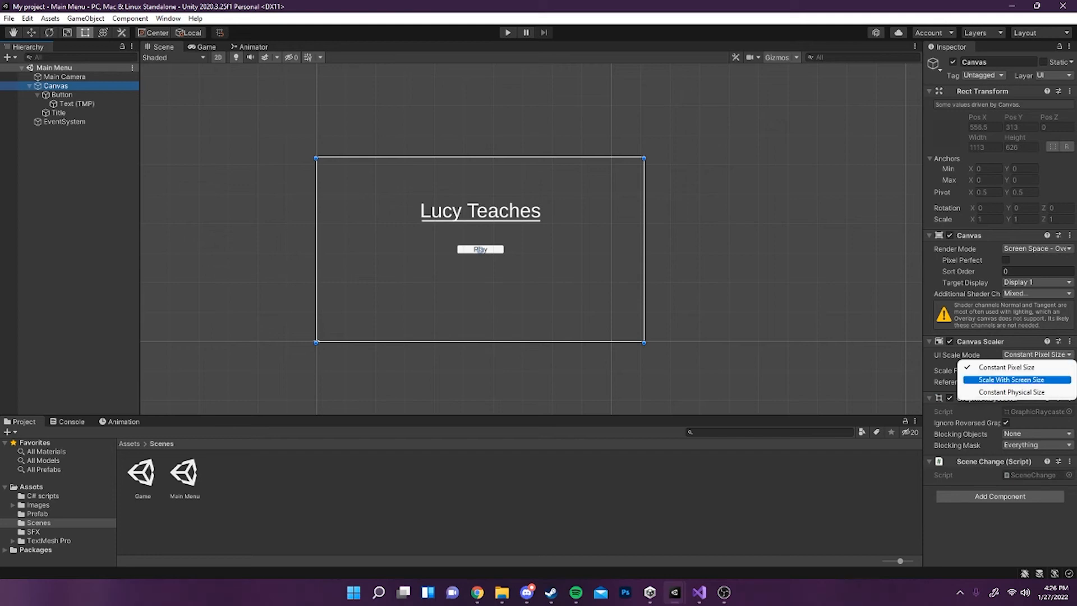
left_click(1012, 380)
left_click(976, 382)
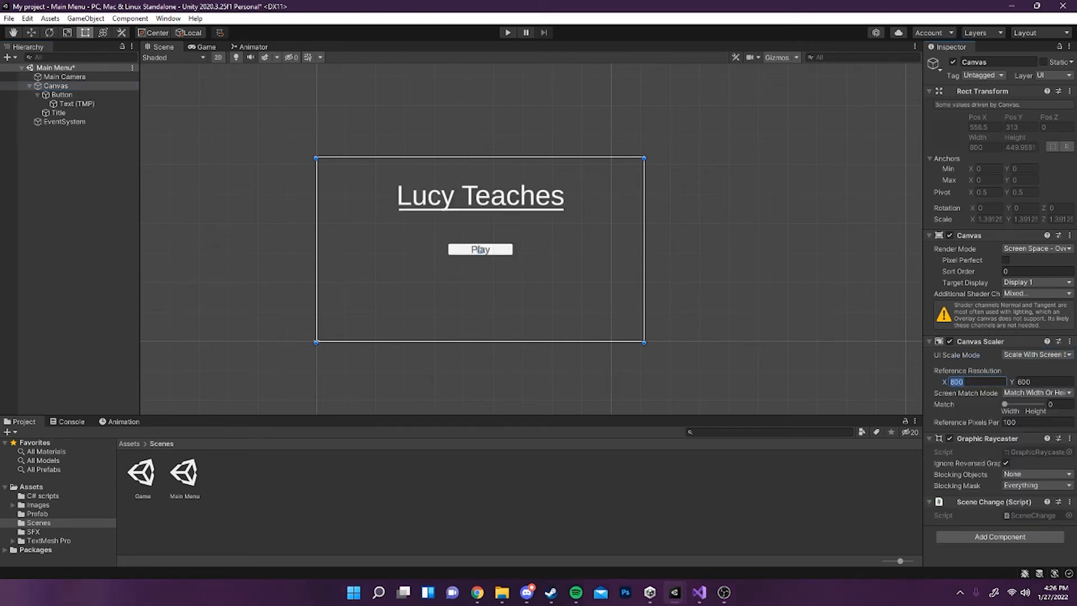
type("1920")
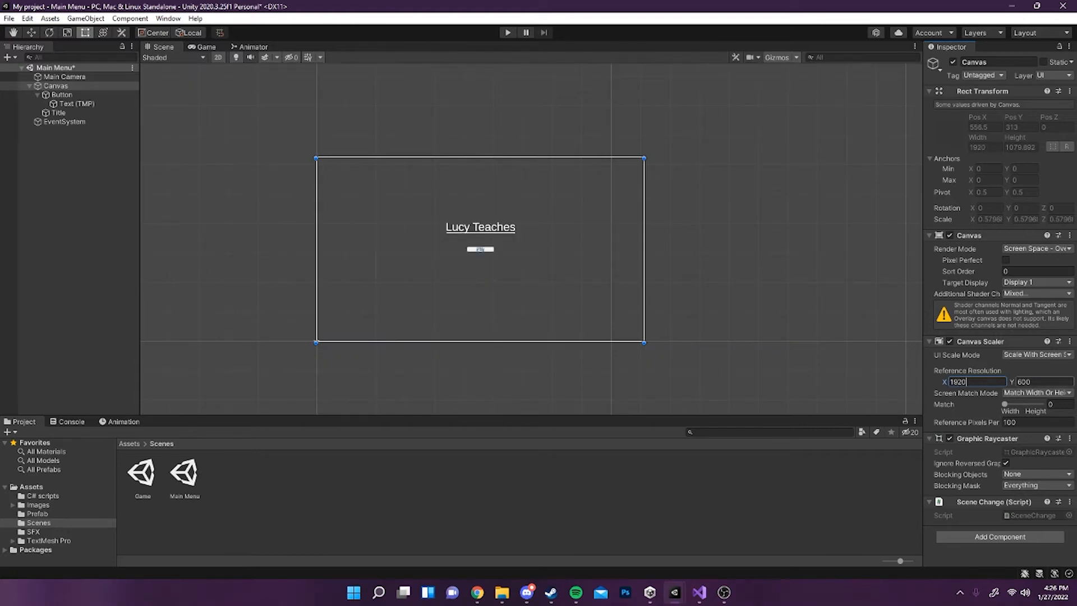
key("Tab")
type("1080")
left_click_drag(1004, 404, 1043, 403)
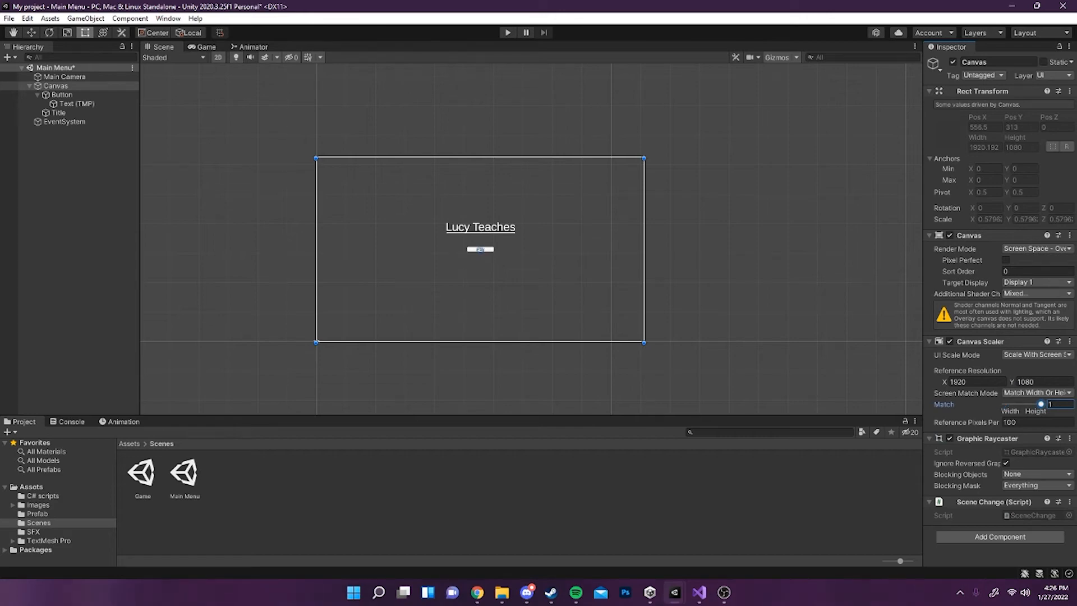
Step: Preview the scaled menu in the Game view, test its Play button in play mode, and stop the run
left_click(203, 47)
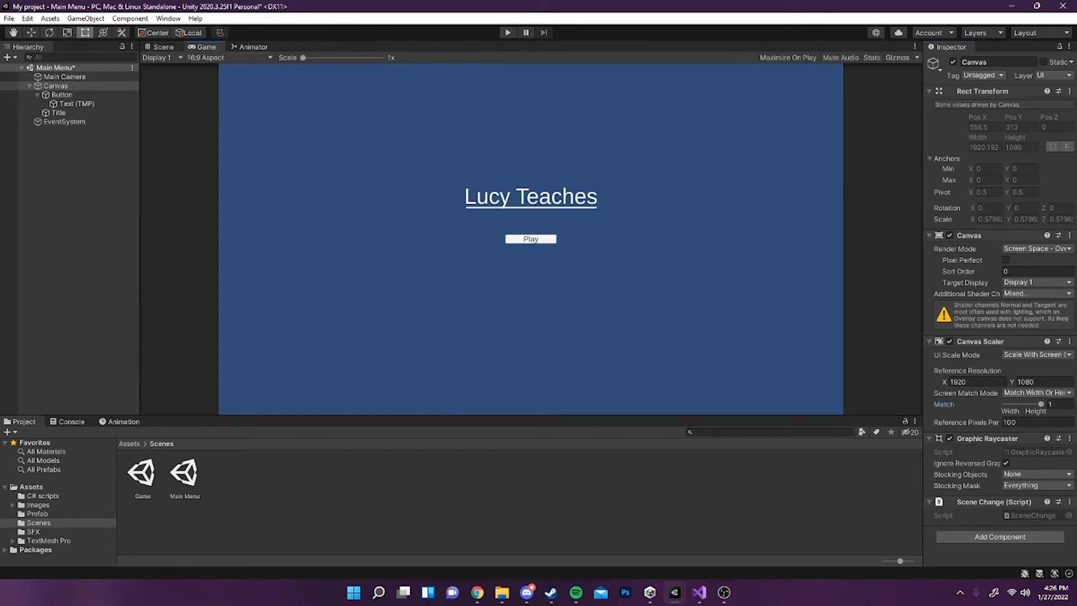
mouse_move(303, 58)
left_mouse_down()
mouse_move(354, 58)
mouse_move(303, 58)
left_mouse_up()
left_click(161, 47)
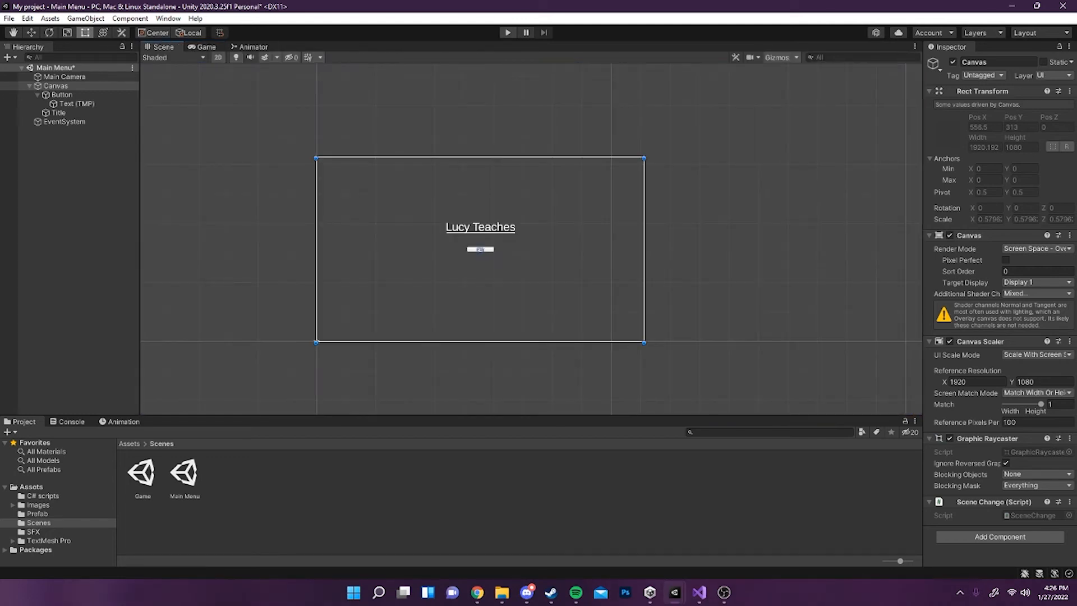
left_click(507, 33)
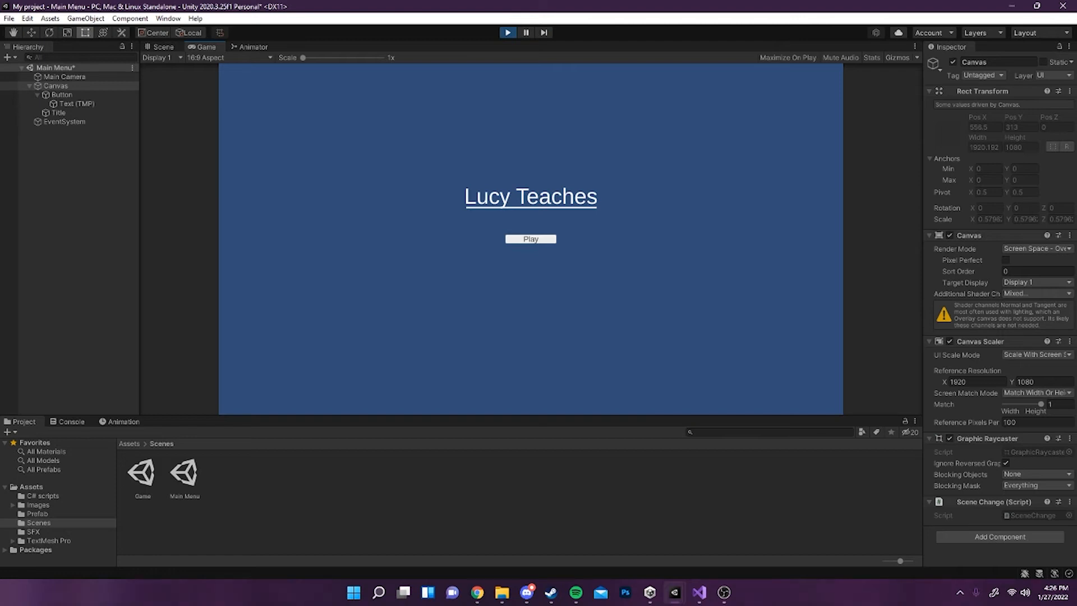
left_click(531, 239)
left_click(162, 47)
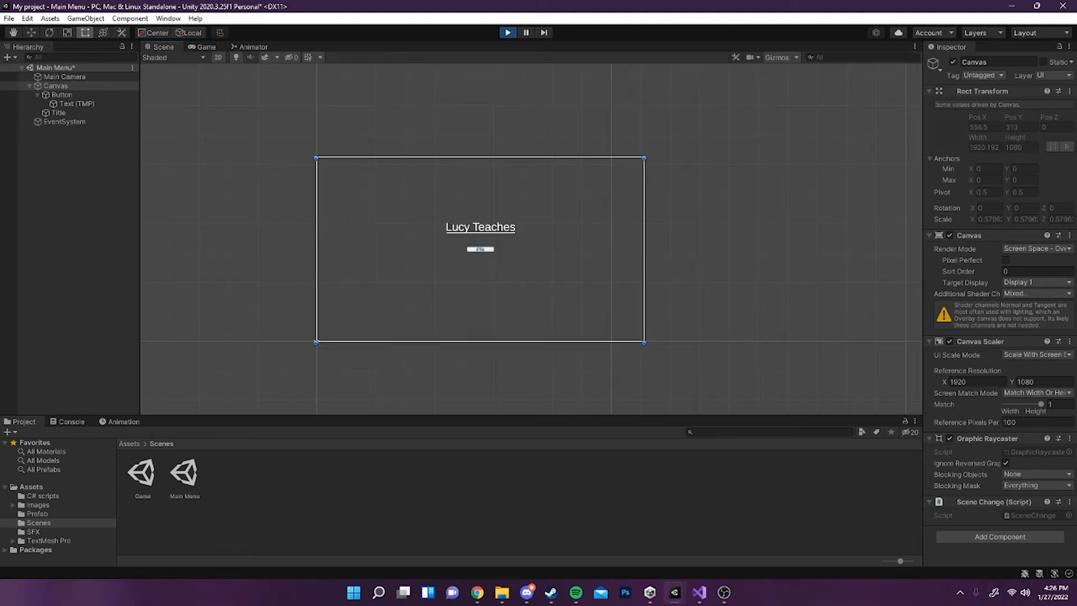
left_click(507, 33)
Step: Add an On Click event to the menu's Button that targets the Canvas and calls SceneChange.PlayScene()
left_click(58, 112)
left_click(62, 95)
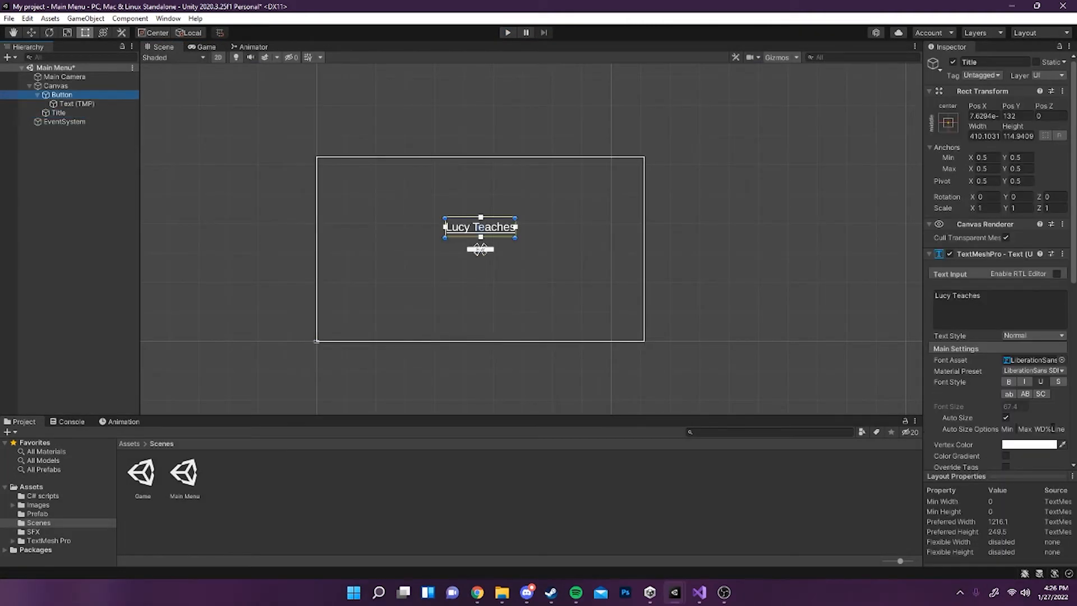
scroll(998, 280, "down", 5)
left_click(1037, 397)
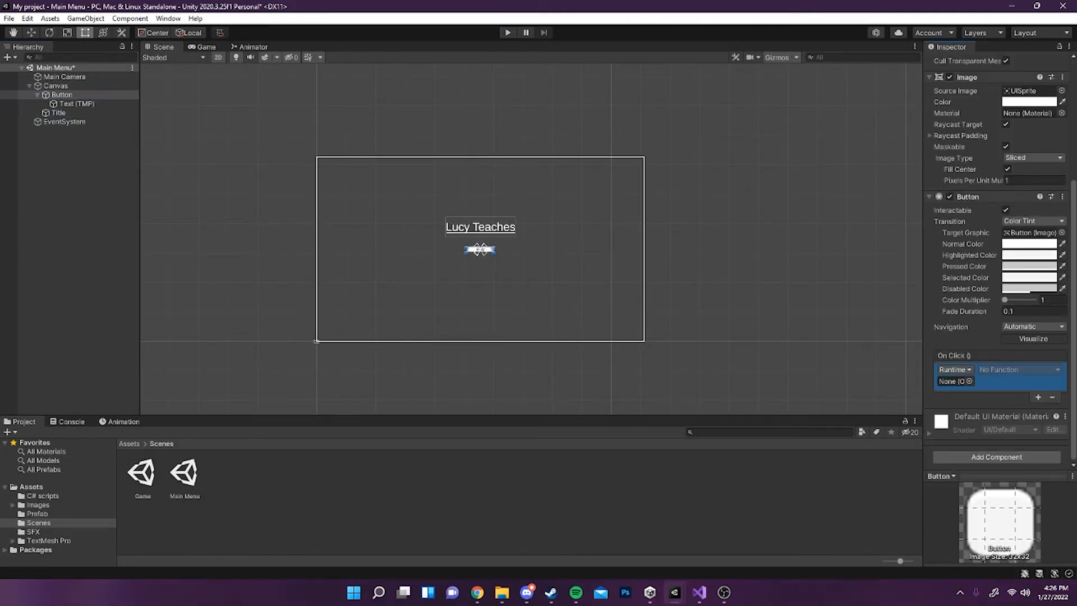
left_click(969, 381)
left_click(1068, 148)
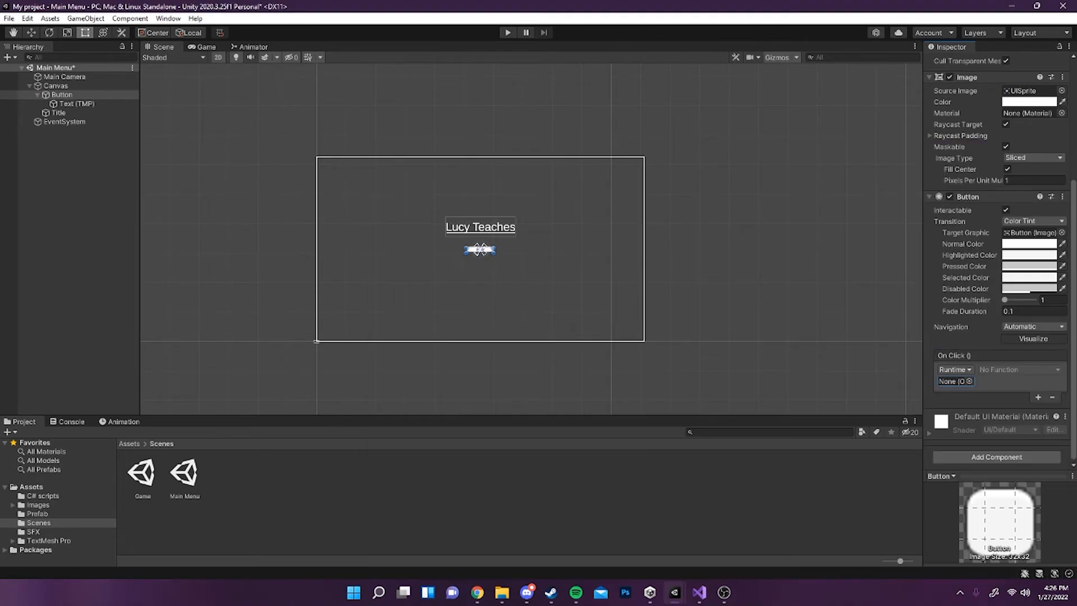
left_click_drag(56, 86, 952, 381)
left_click(1018, 369)
mouse_move(1020, 461)
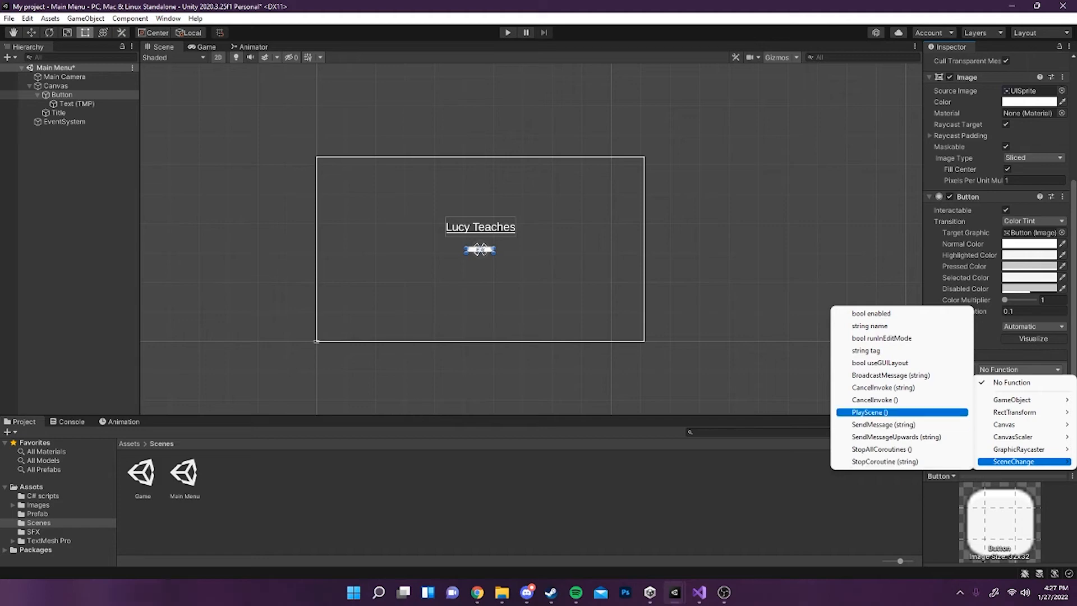
left_click(886, 412)
Step: Run the Main Menu scene, test the Play button with its On Click event, and stop play mode
left_click(508, 32)
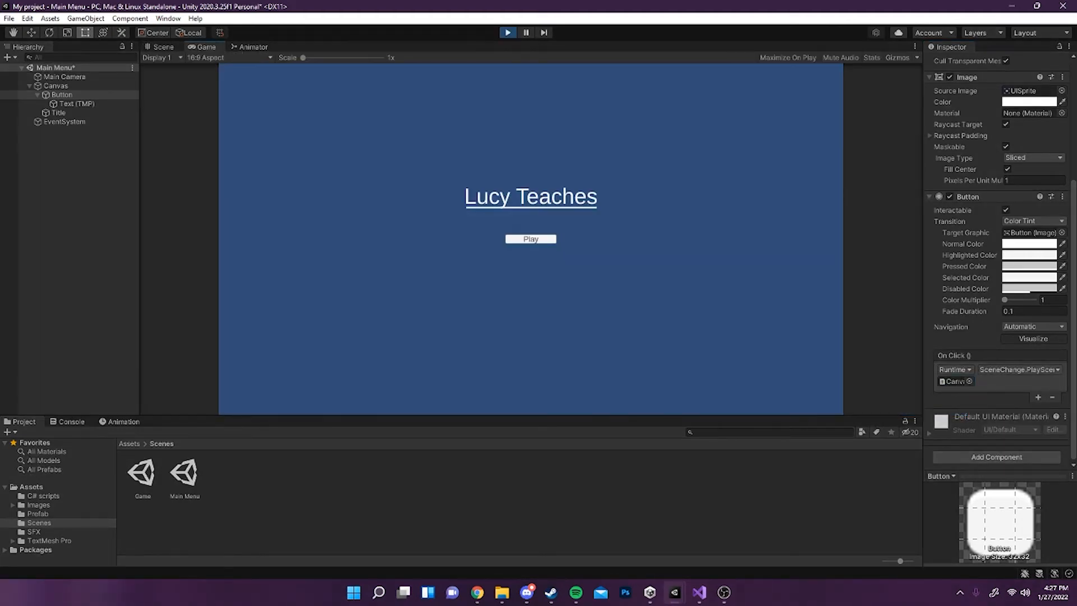
left_click(531, 238)
left_click(508, 32)
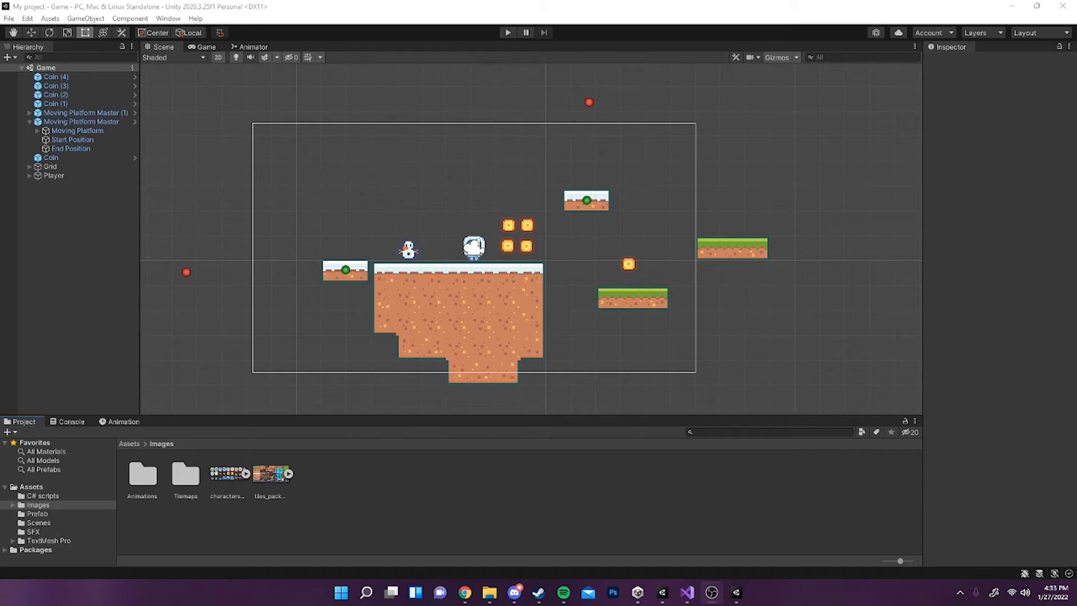
Step: Create a UI Canvas in the Game scene and frame it in the Scene view
key("alt+Tab")
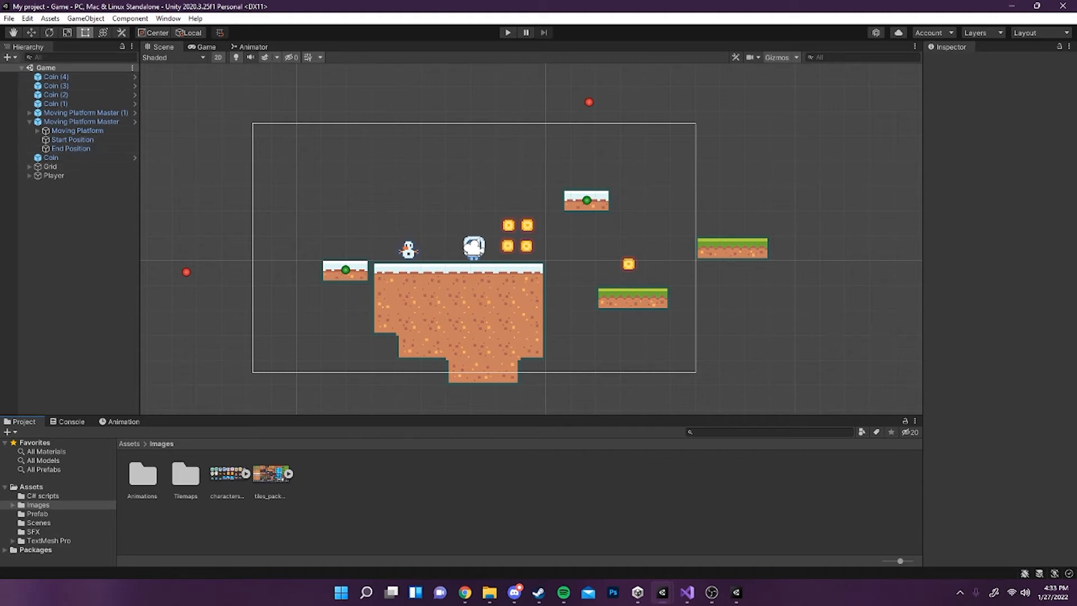
left_click(7, 58)
mouse_move(56, 169)
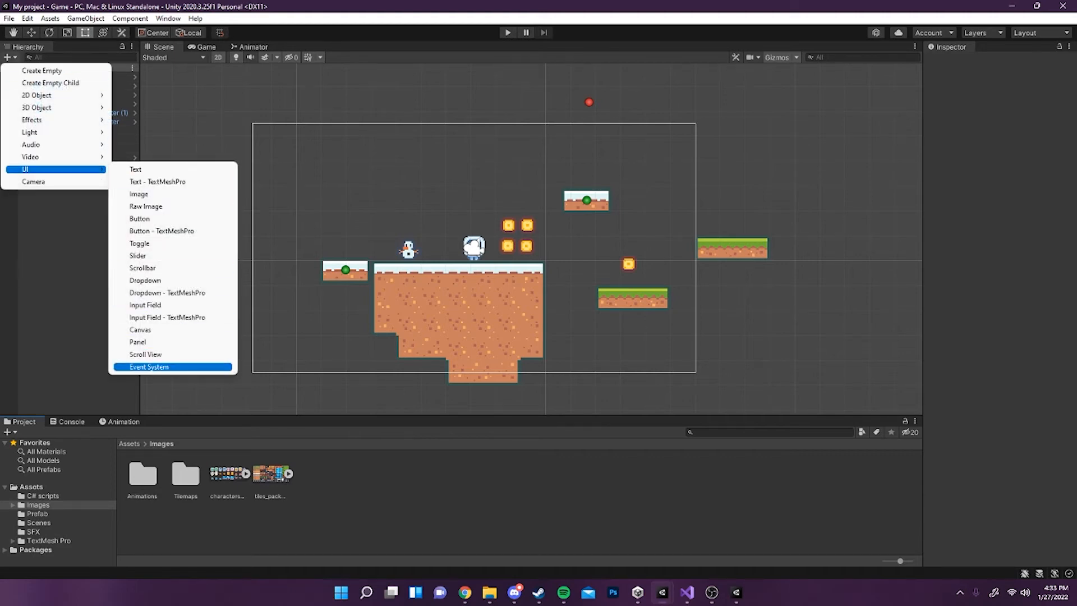
left_click(173, 330)
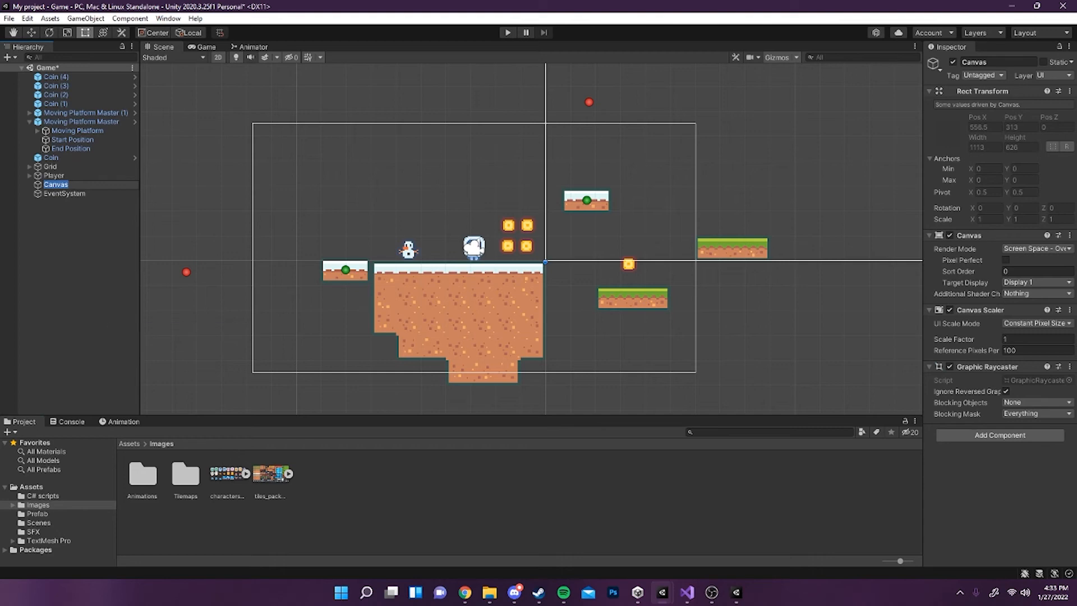
left_click(73, 241)
double_click(56, 185)
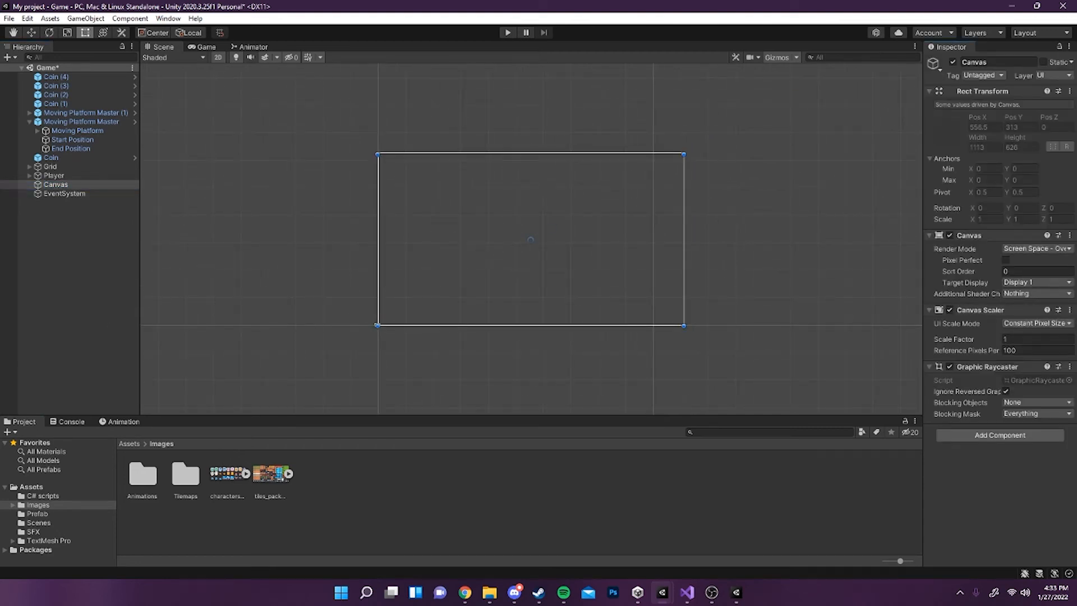
Step: Make the Game scene's Canvas scale with screen size, using reference resolution 1920 by 1080 and Match 1
left_click(1038, 323)
left_click(1004, 348)
left_click(977, 350)
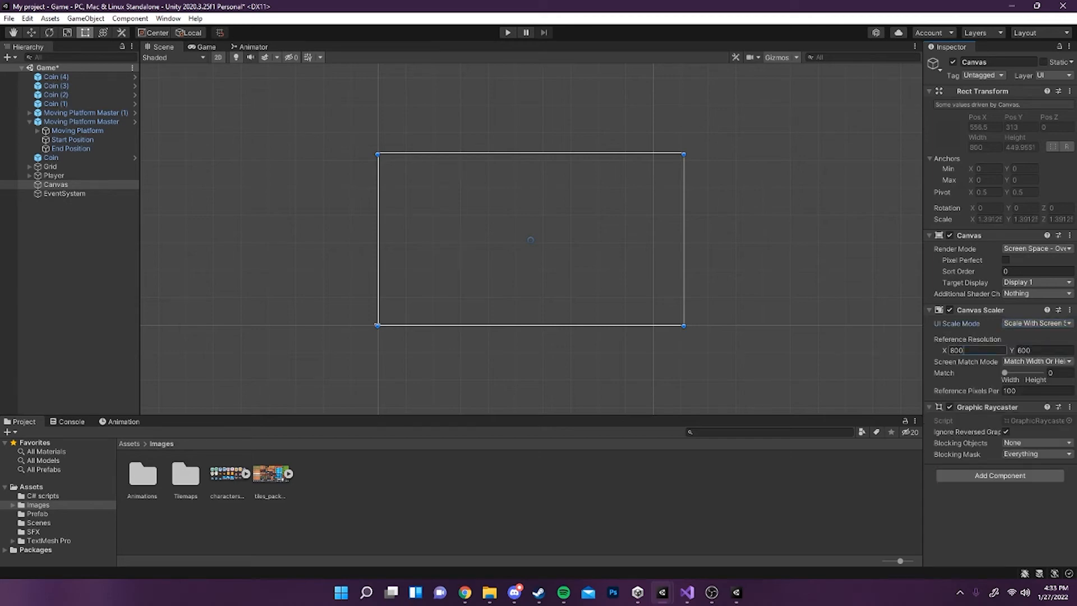
type("1920")
left_click(1043, 350)
type("1")
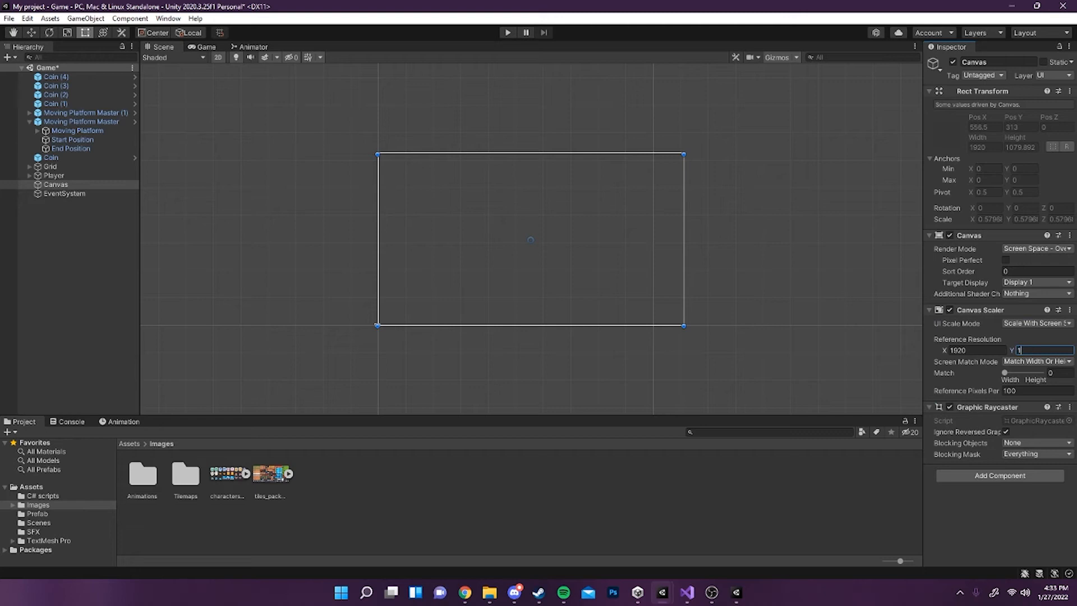
type("080")
left_click_drag(1004, 373, 1042, 372)
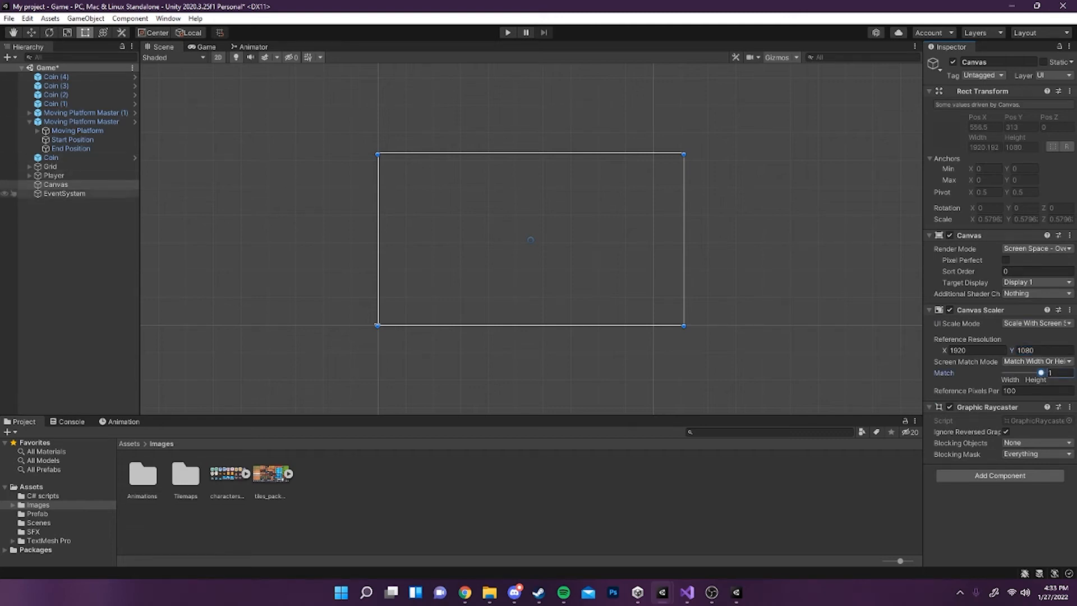
Step: Add a UI Panel as a child of the Canvas and set its image color's alpha to 0
right_click(59, 185)
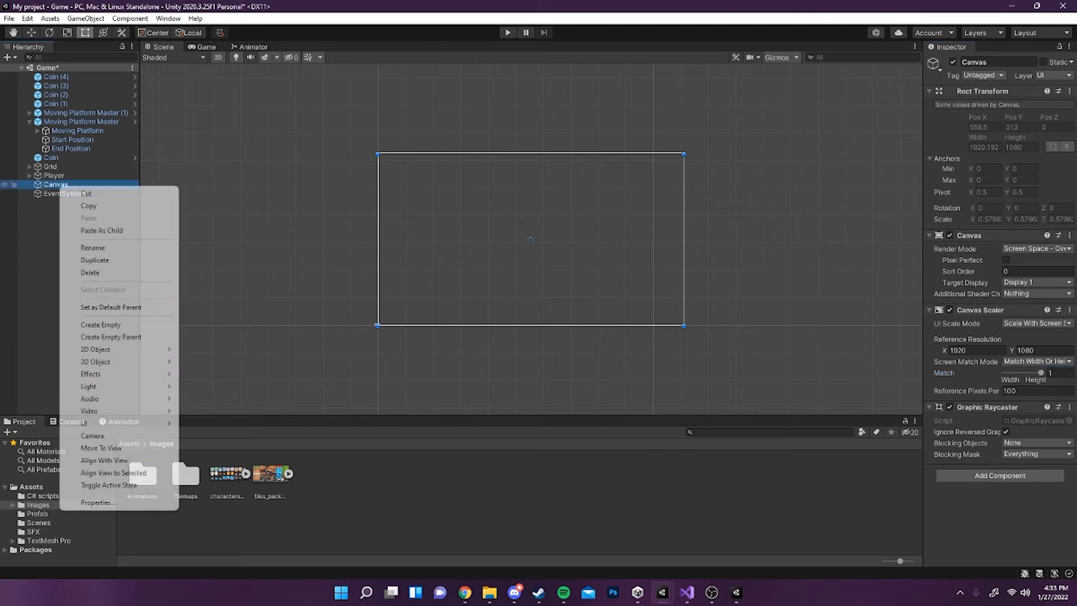
mouse_move(118, 423)
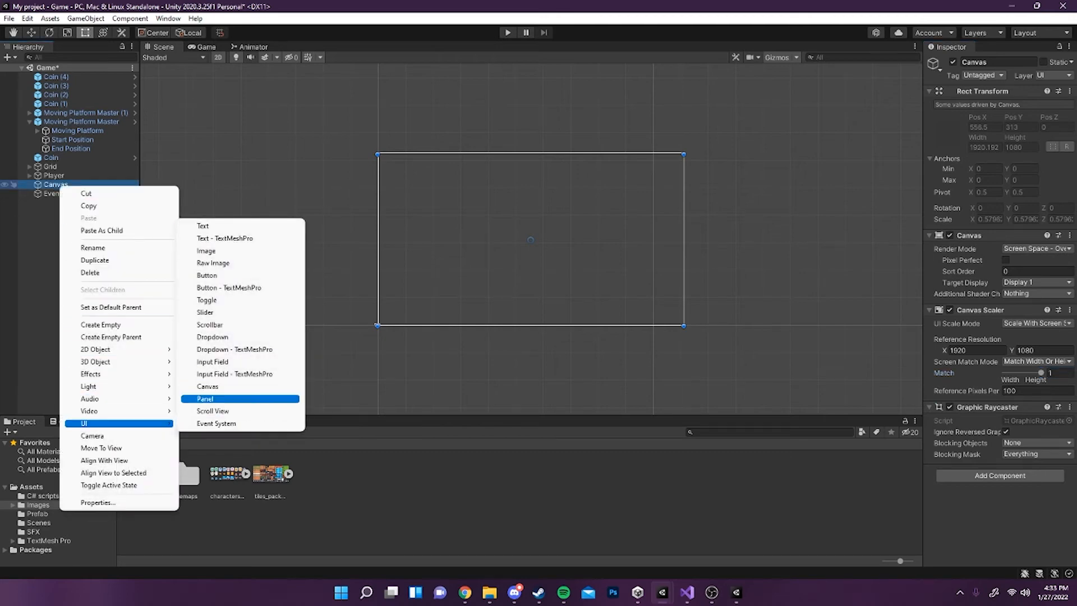
left_click(205, 398)
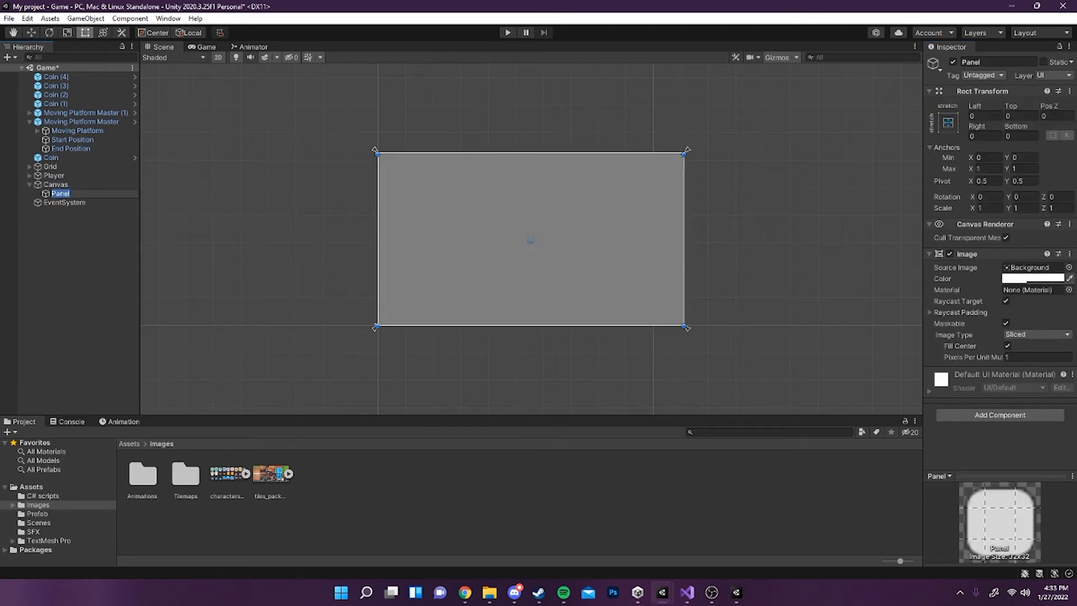
left_click(1032, 279)
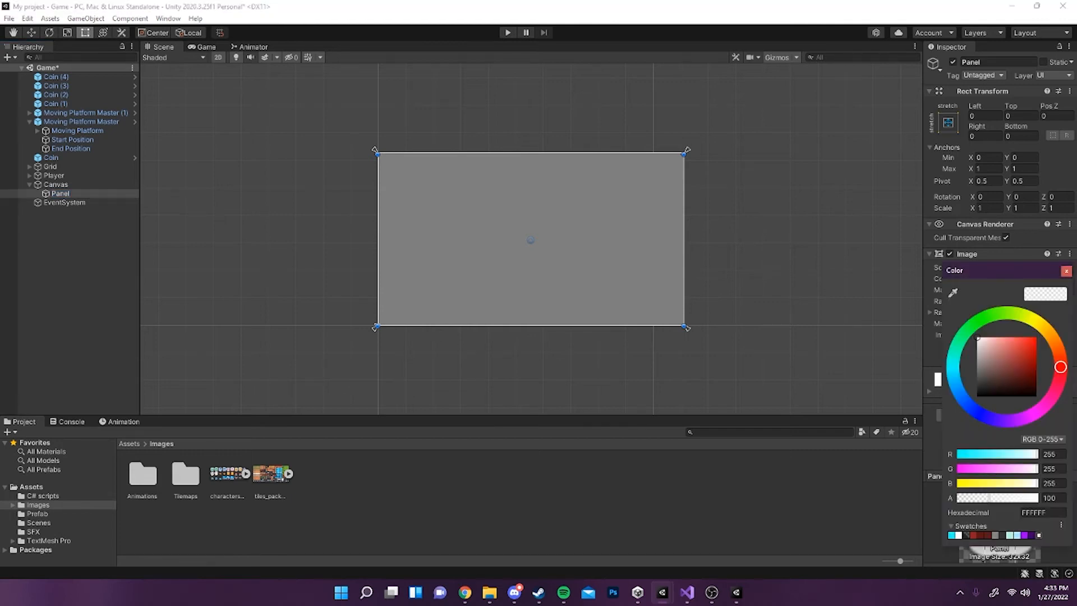
left_click_drag(989, 499, 955, 498)
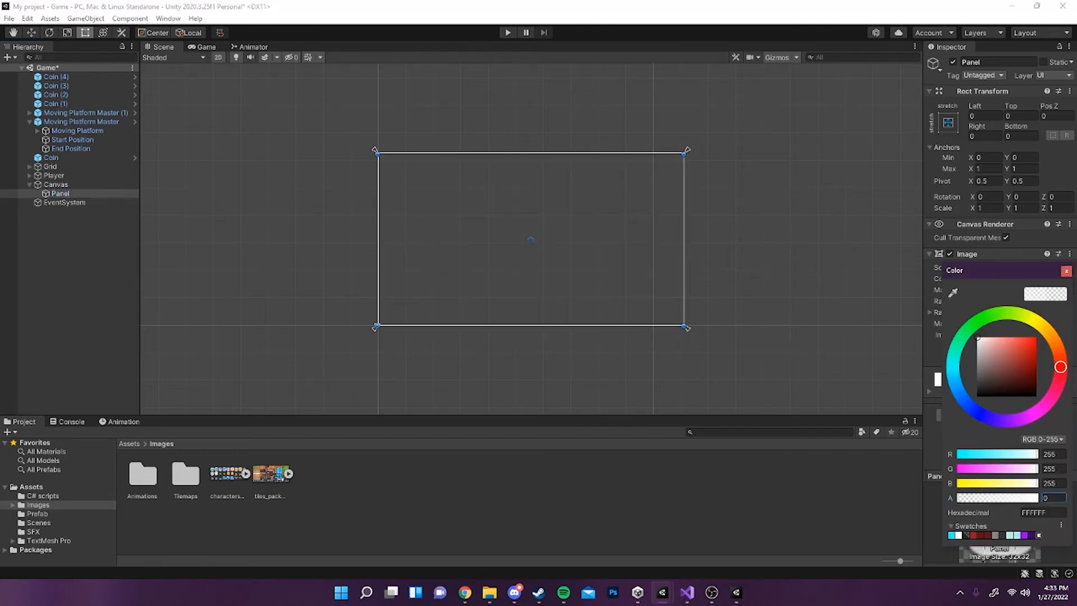
left_click(1066, 271)
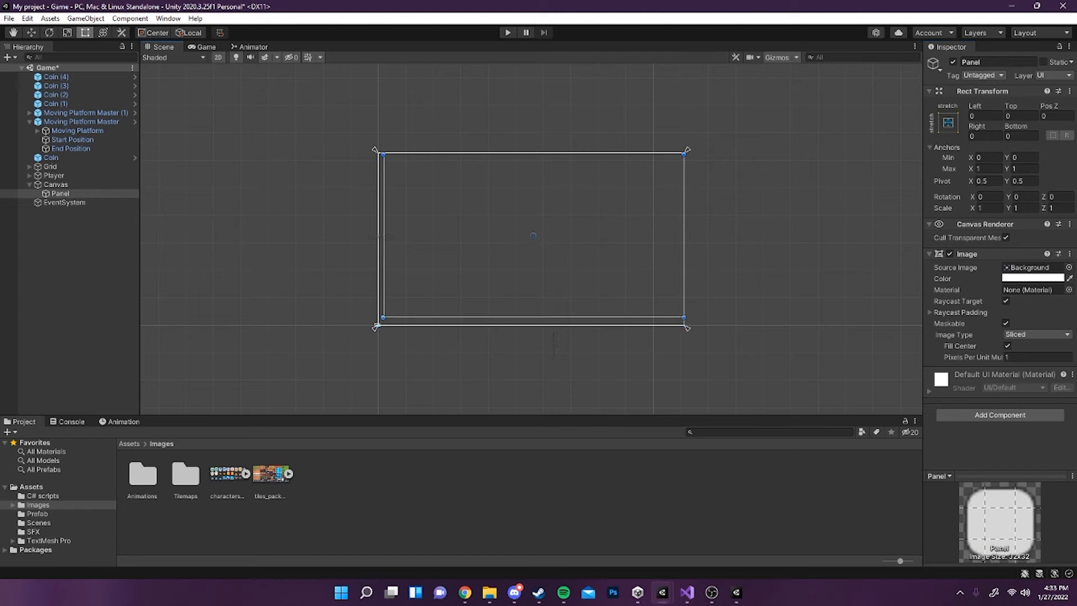
Step: Shrink the Panel to about 430 by 141 in the canvas's upper-right corner and anchor it top right
left_click_drag(378, 325, 556, 198)
left_click(948, 123)
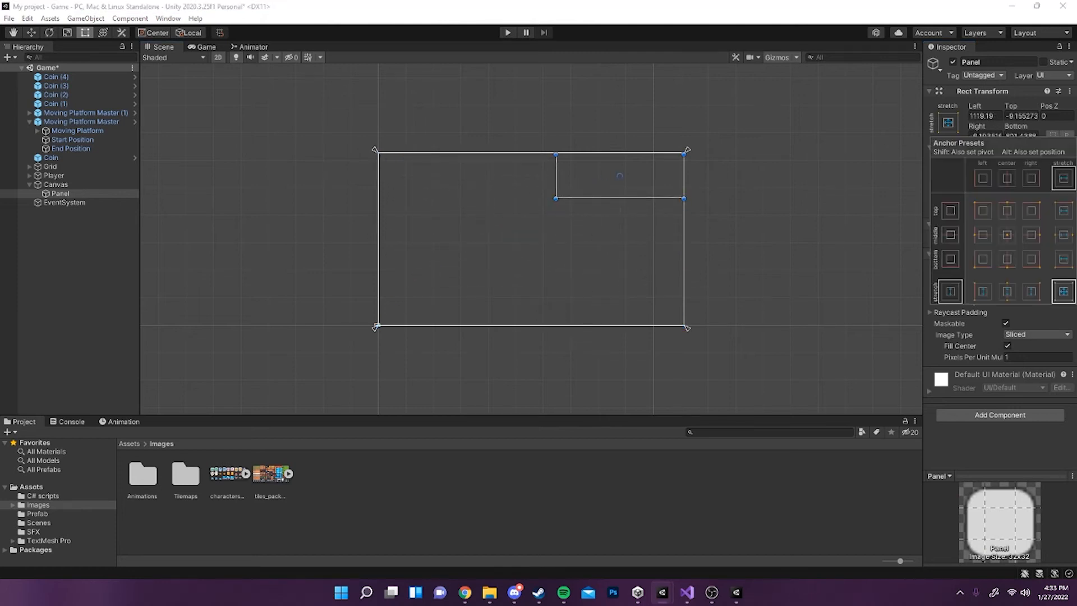
key("alt")
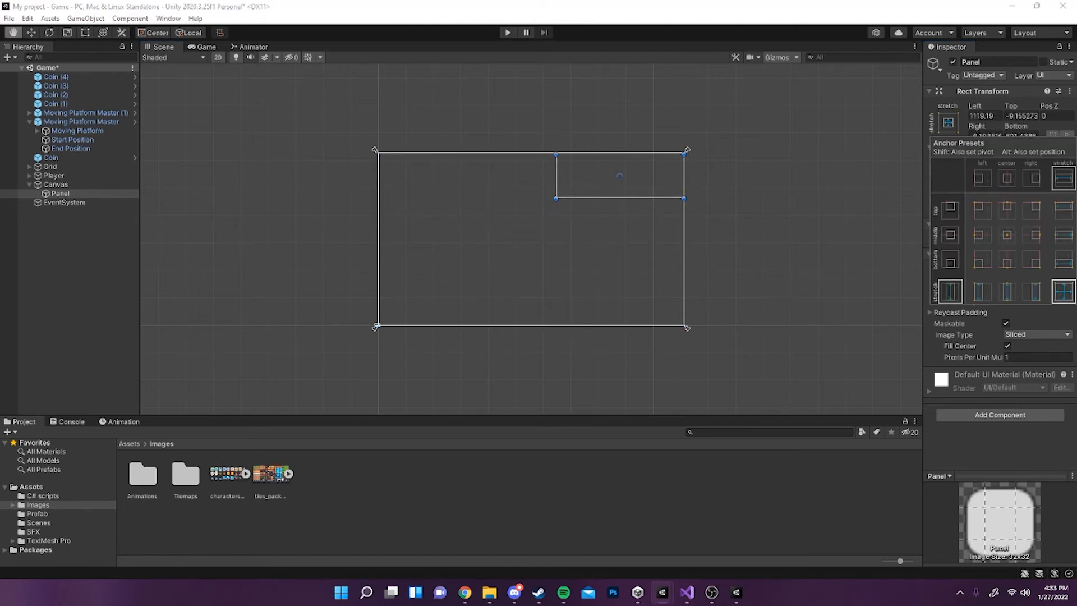
left_click(948, 123)
left_click(948, 123)
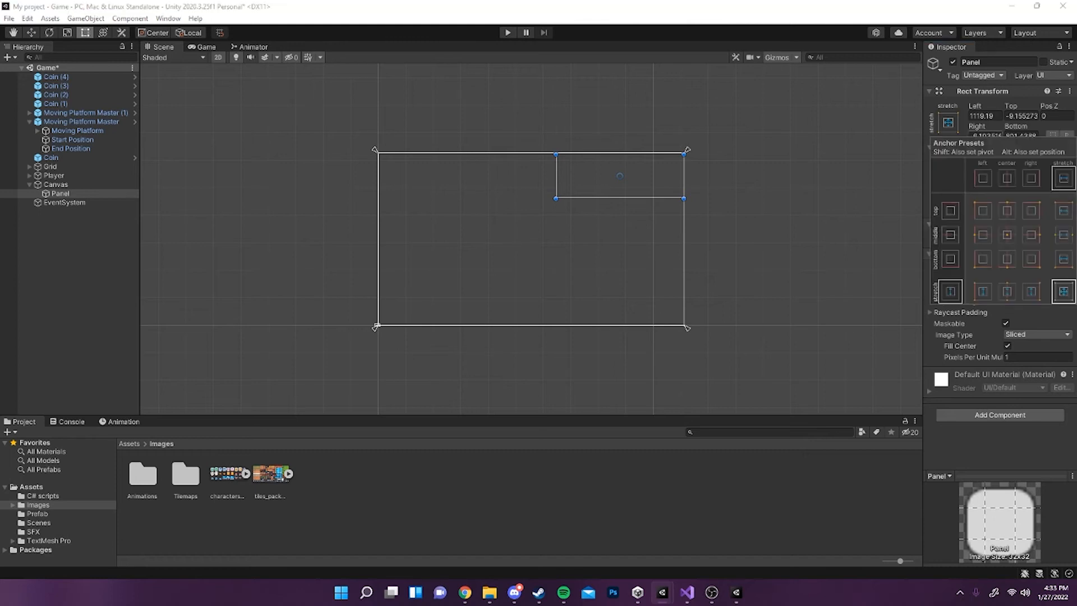
key("alt")
left_click_drag(376, 326, 683, 153)
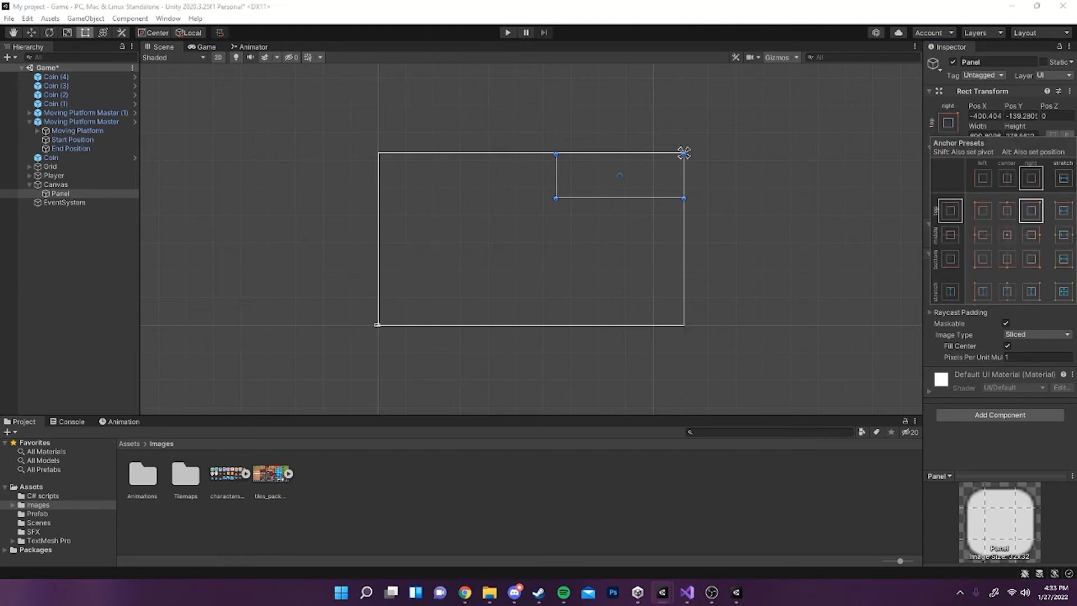
left_click_drag(556, 198, 615, 176)
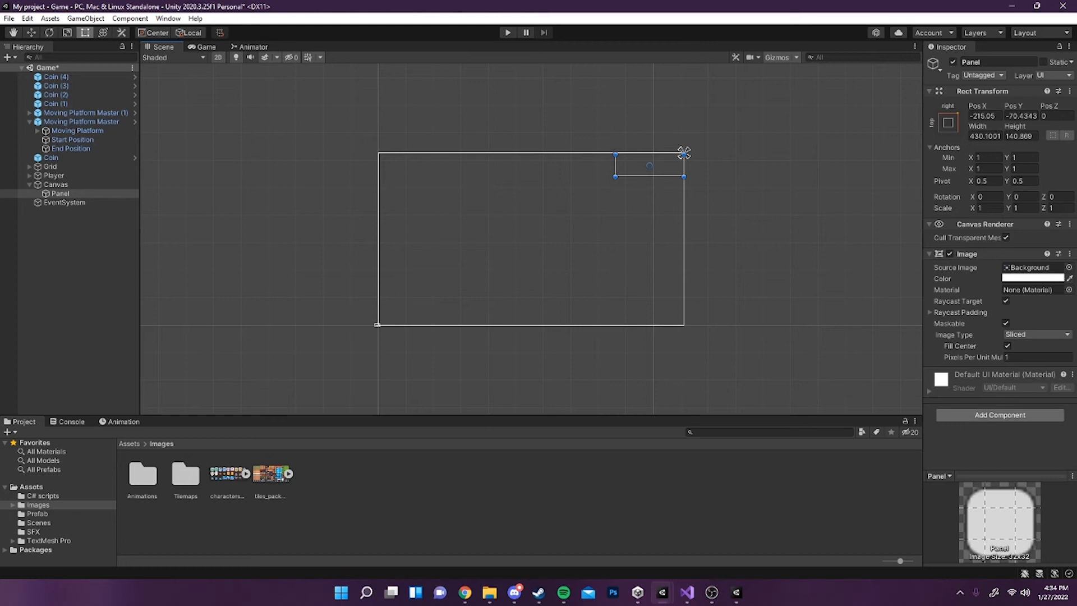
Step: Add a Grid Layout Group component to the Panel
key("ctrl+shift+a")
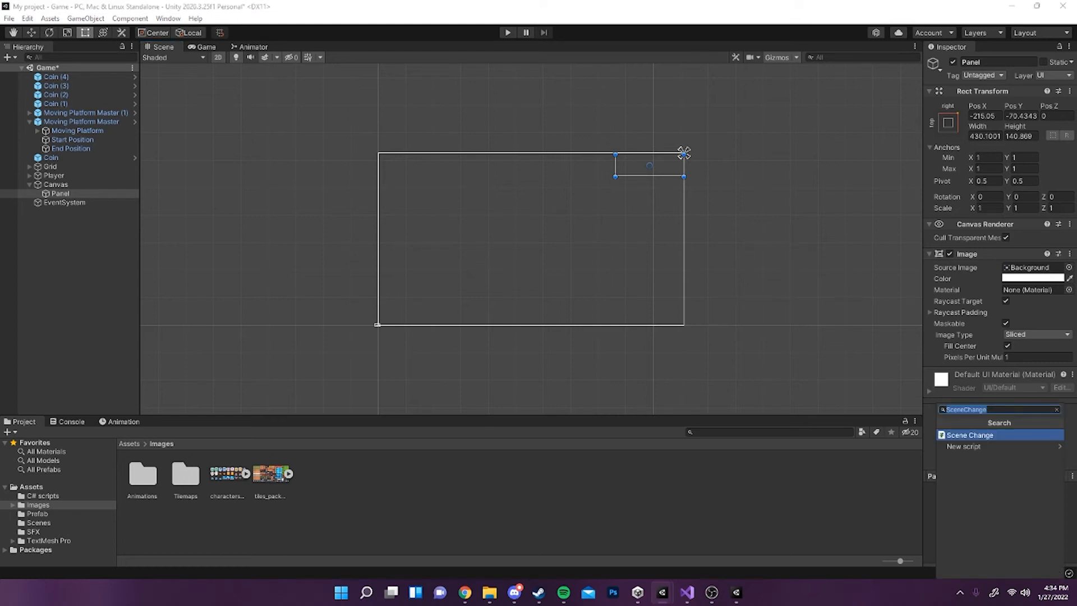
type("grid")
key("Down")
key("Return")
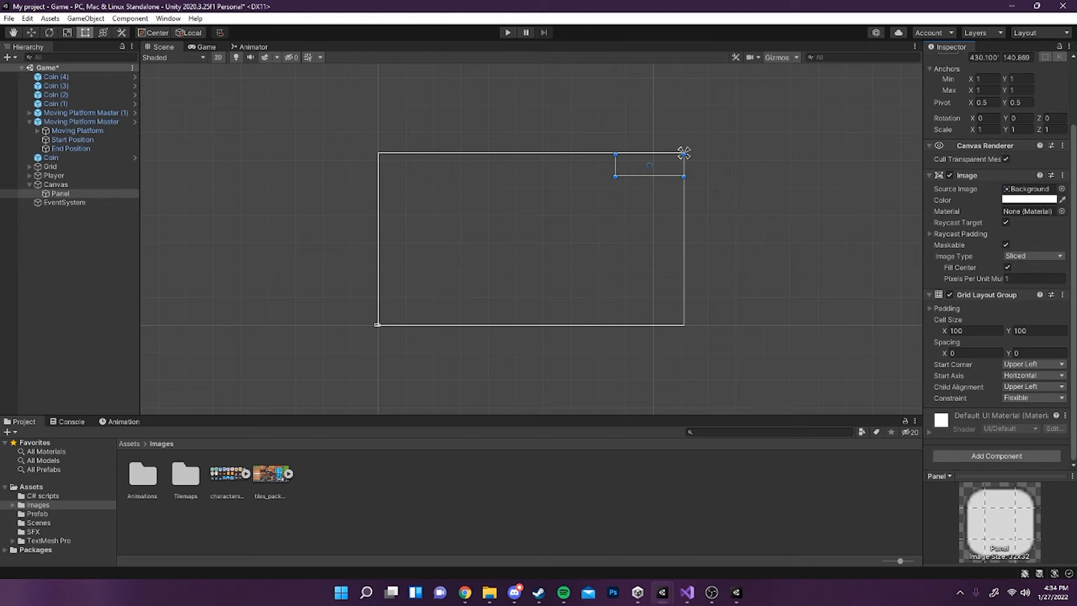
Step: Add a UI Image as a child of the Panel and name it Heart
right_click(76, 193)
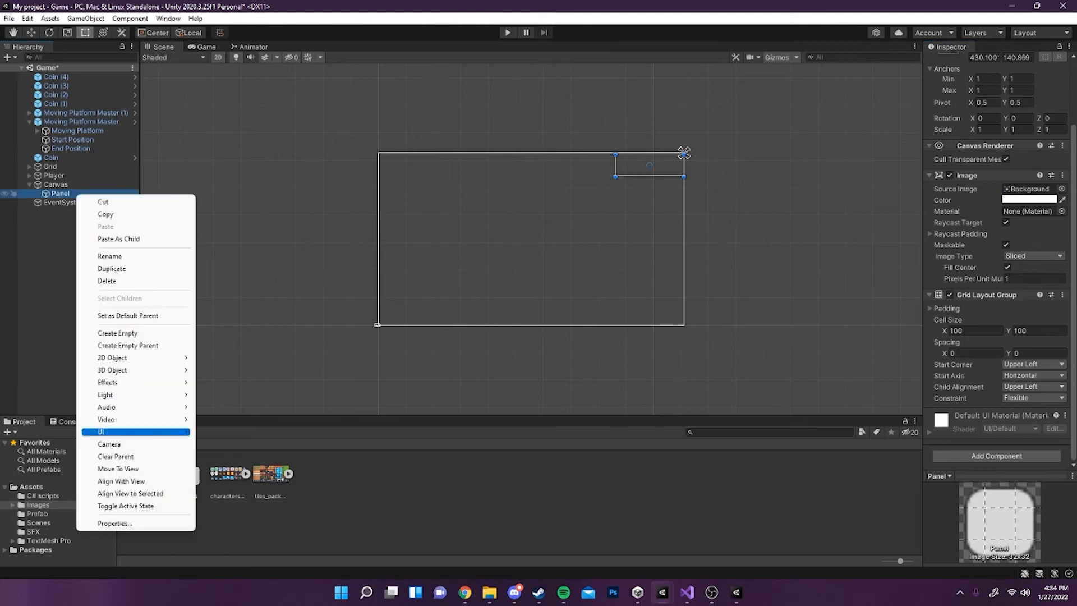
mouse_move(135, 432)
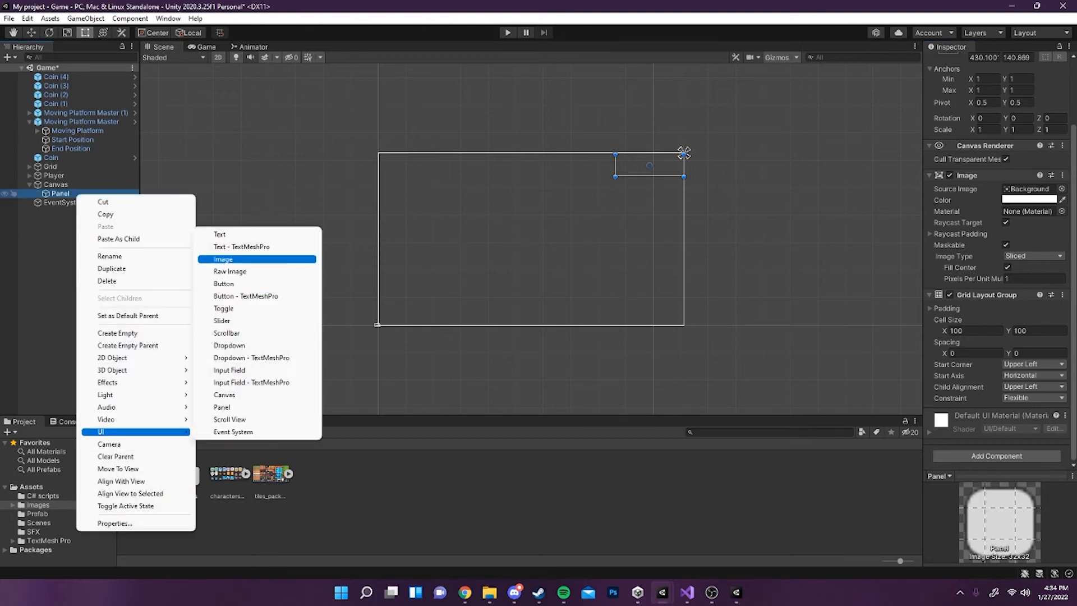
left_click(225, 260)
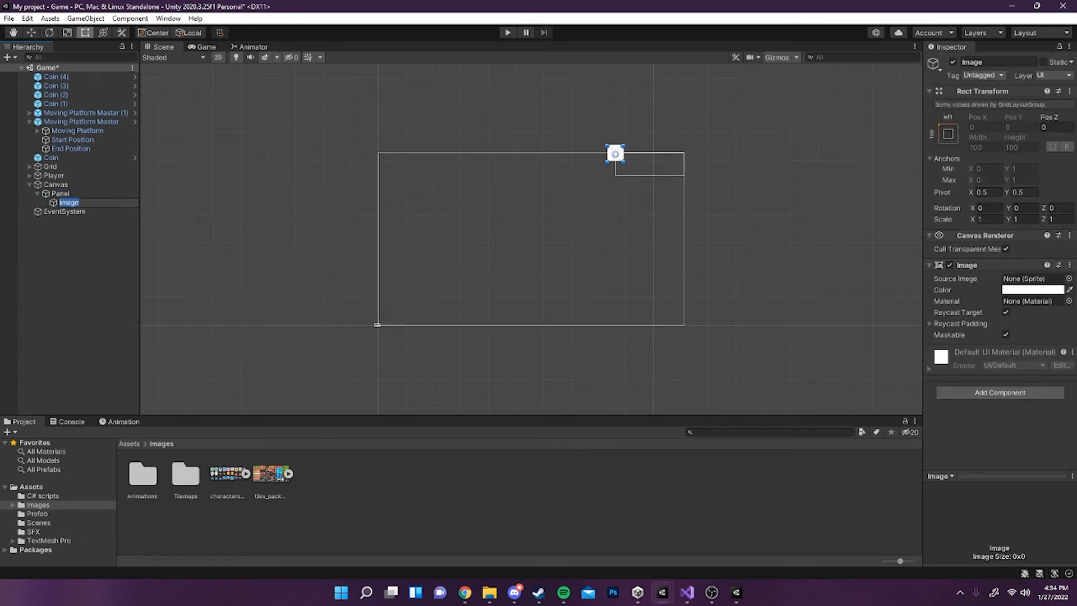
type("Heart")
key("Return")
Step: Try the full red heart sprite tiles_packed_44 as the Heart image's source
left_click(1069, 279)
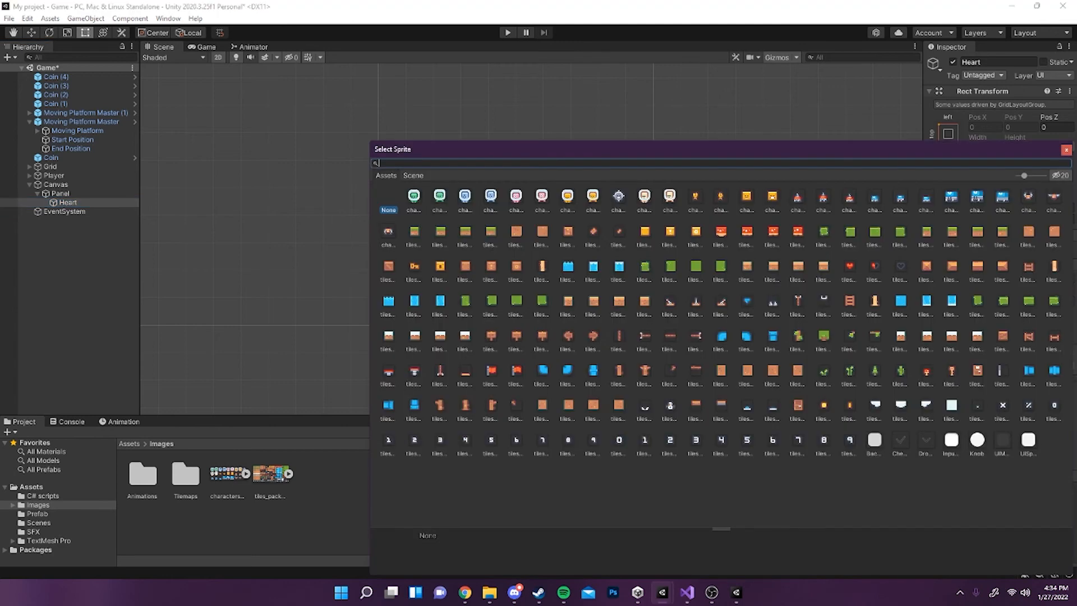
double_click(850, 267)
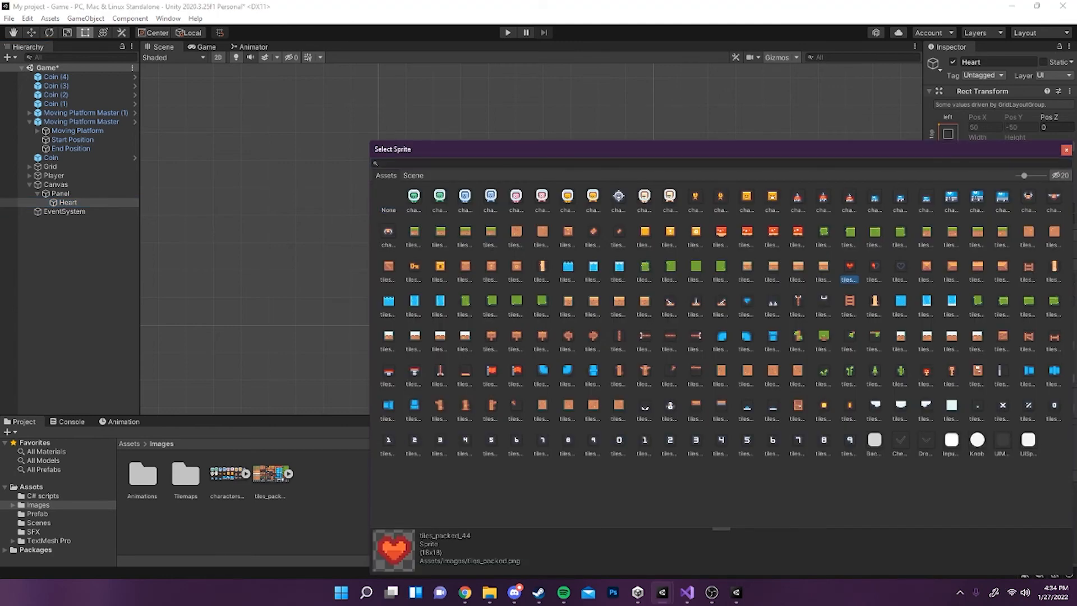
scroll(652, 203, "up", 18)
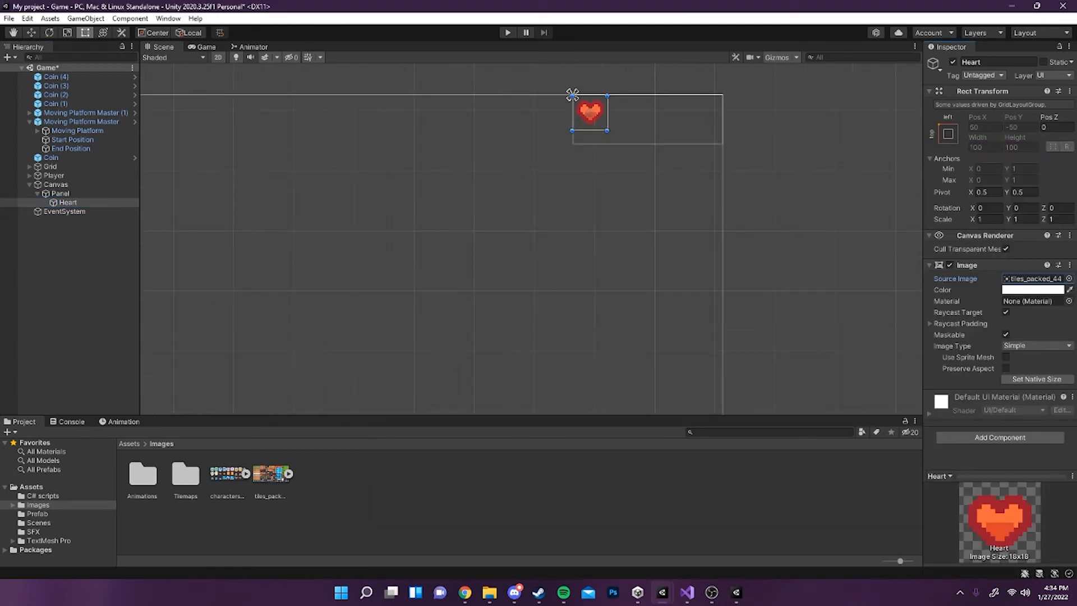
middle_click_drag(652, 204, 582, 311)
Step: Duplicate the Heart image eleven times inside the Panel to try out the grid layout
left_click(67, 202)
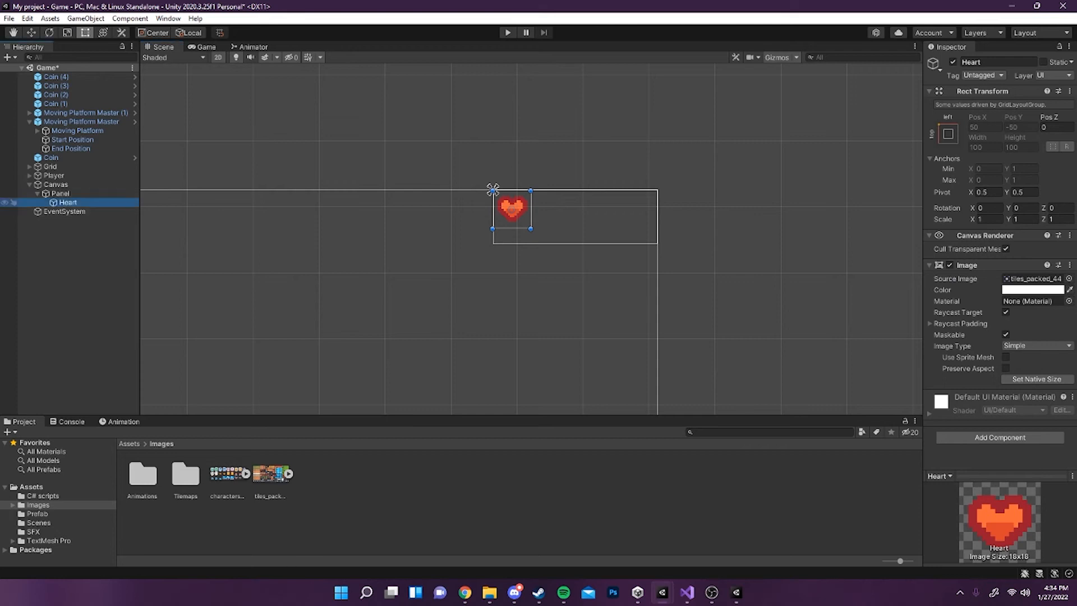
key("ctrl+d")
key("ctrl+d")
key("ctrl+d")
key("ctrl+d")
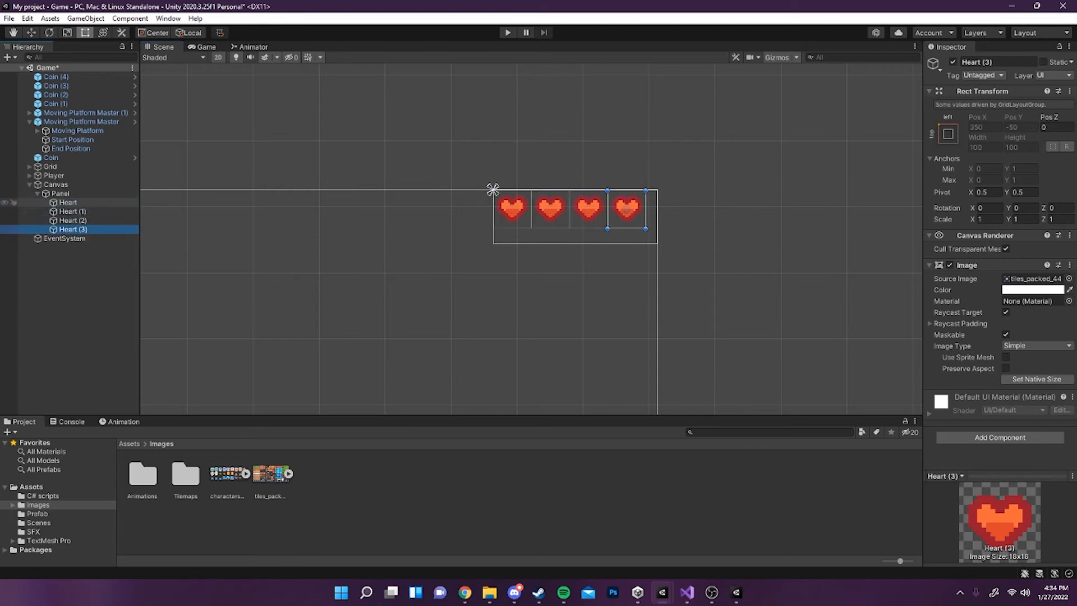
key("ctrl+d")
key("ctrl+d")
key("ctrl+d")
key("ctrl+d")
key("ctrl+d")
key("ctrl+d")
key("ctrl+d")
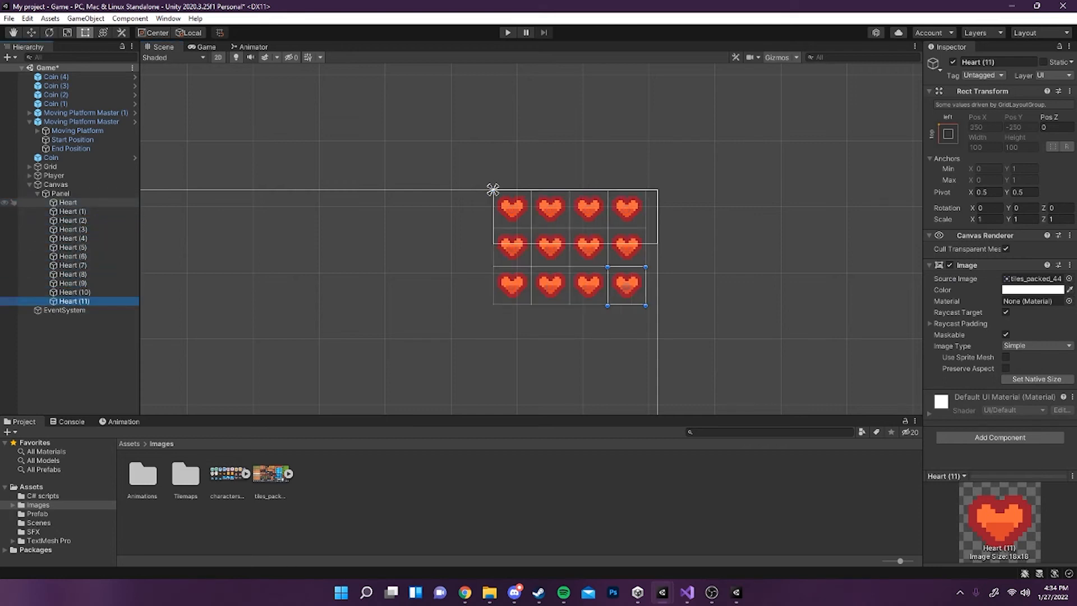
Step: Disable the Panel's Grid Layout Group and make three more heart duplicates for comparison
left_click(493, 189)
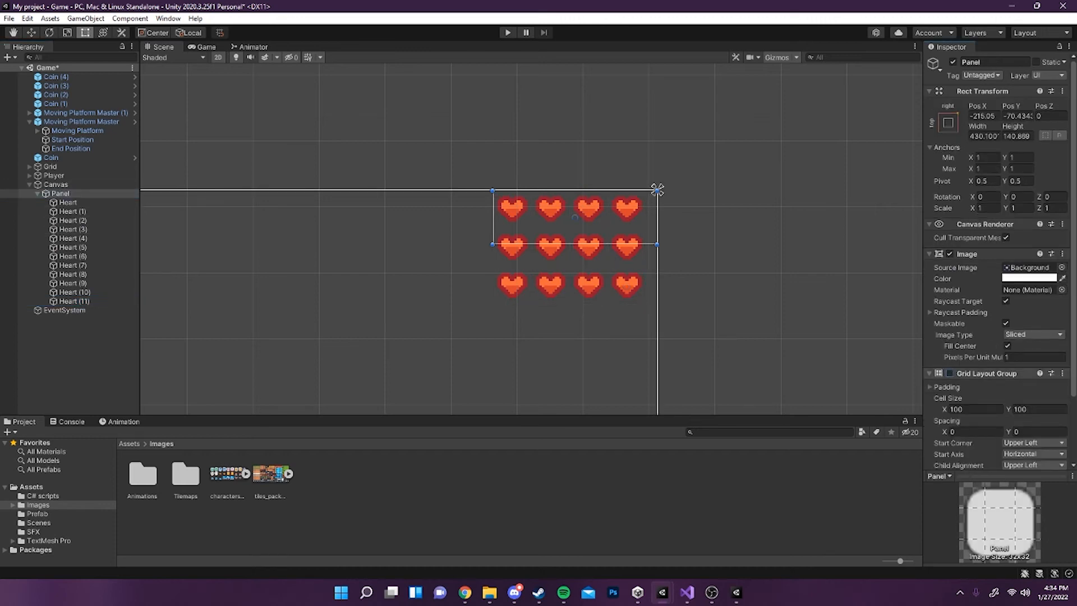
left_click(492, 190)
key("ctrl+d")
key("ctrl+d")
key("ctrl+d")
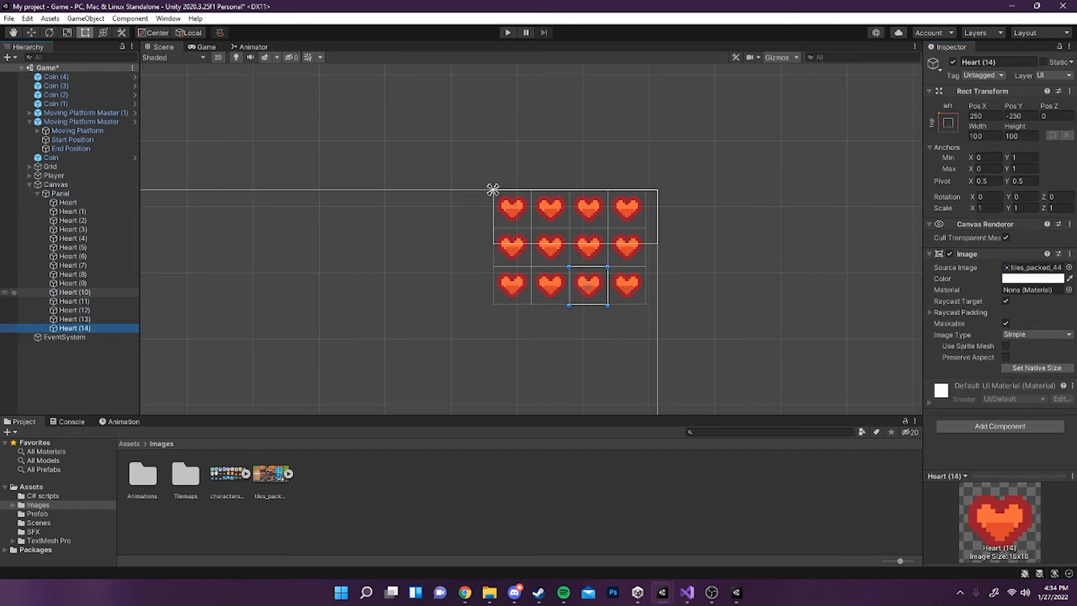
Step: Undo the heart duplicates, the disabling of the Grid Layout Group and the Heart's sprite assignment
key("ctrl+z")
key("ctrl+z")
key("ctrl+z")
key("ctrl+z")
key("ctrl+z")
key("ctrl+z")
key("ctrl+z")
key("ctrl+z")
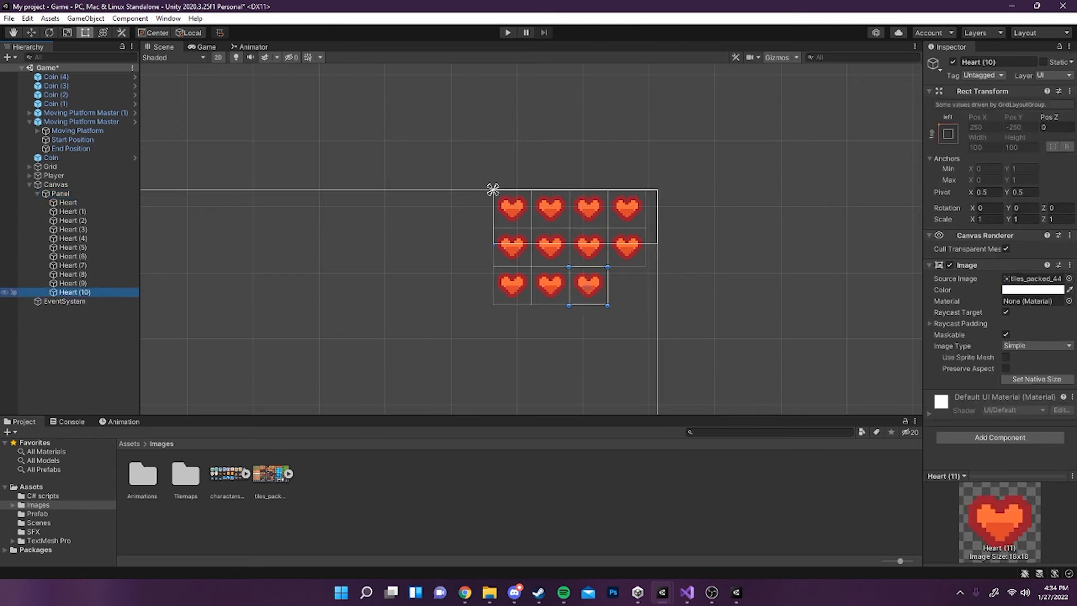
key("ctrl+z")
key("ctrl+z")
key("ctrl+z")
key("ctrl+z")
key("ctrl+z")
key("ctrl+z")
key("ctrl+z")
key("ctrl+z")
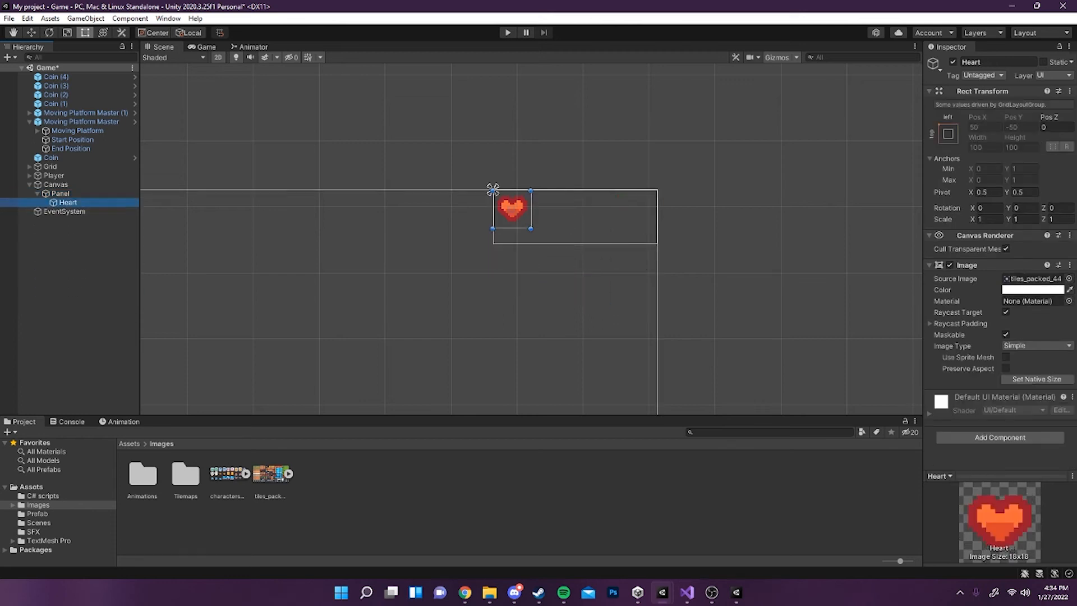
key("ctrl+z")
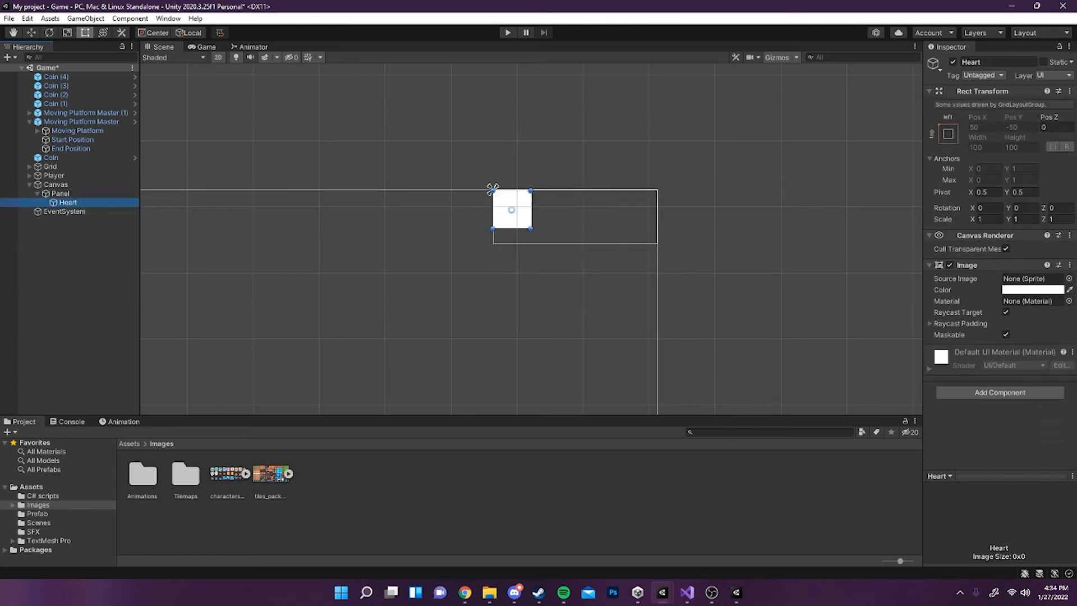
Step: Set the Heart image's source to the full red heart sprite tiles_packed_44
left_click(1069, 278)
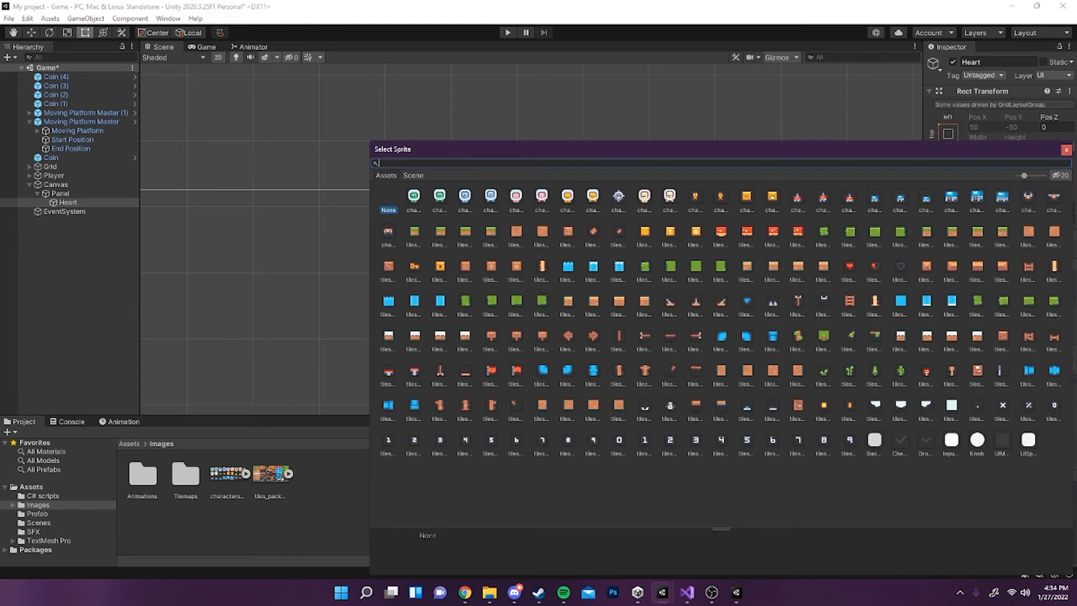
double_click(850, 266)
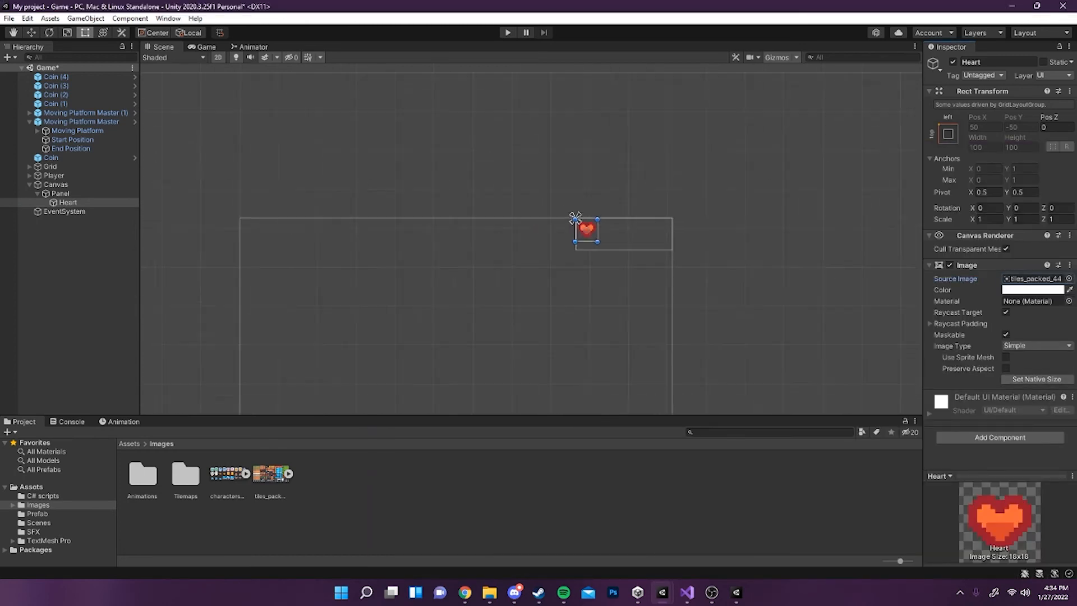
scroll(684, 258, "down", 3)
middle_click_drag(684, 258, 669, 189)
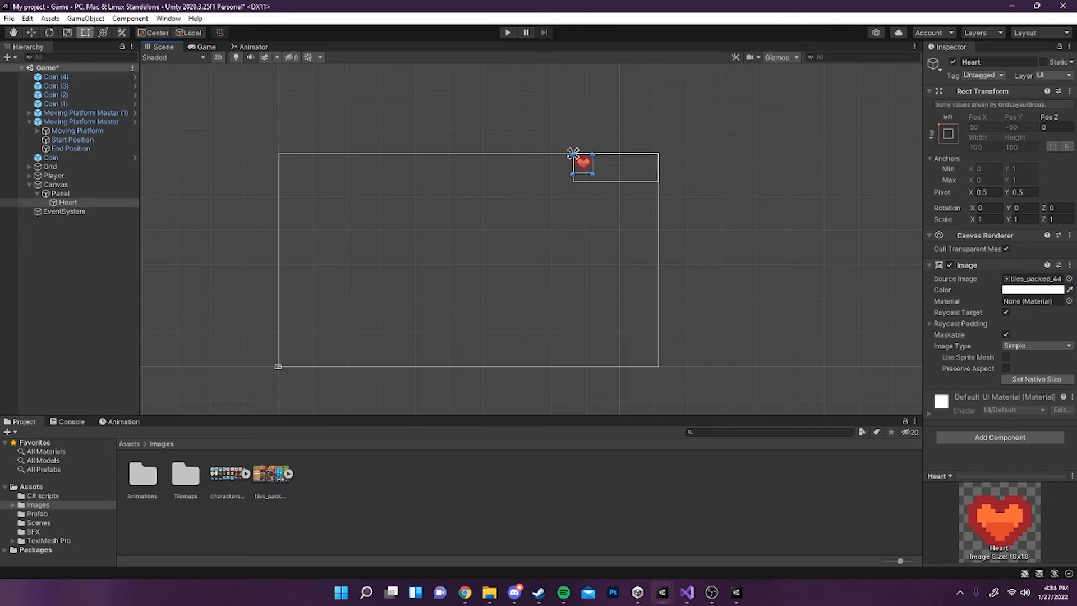
Step: Save Heart as a prefab in the Prefab folder and delete its instance from the Panel
scroll(627, 174, "up", 5)
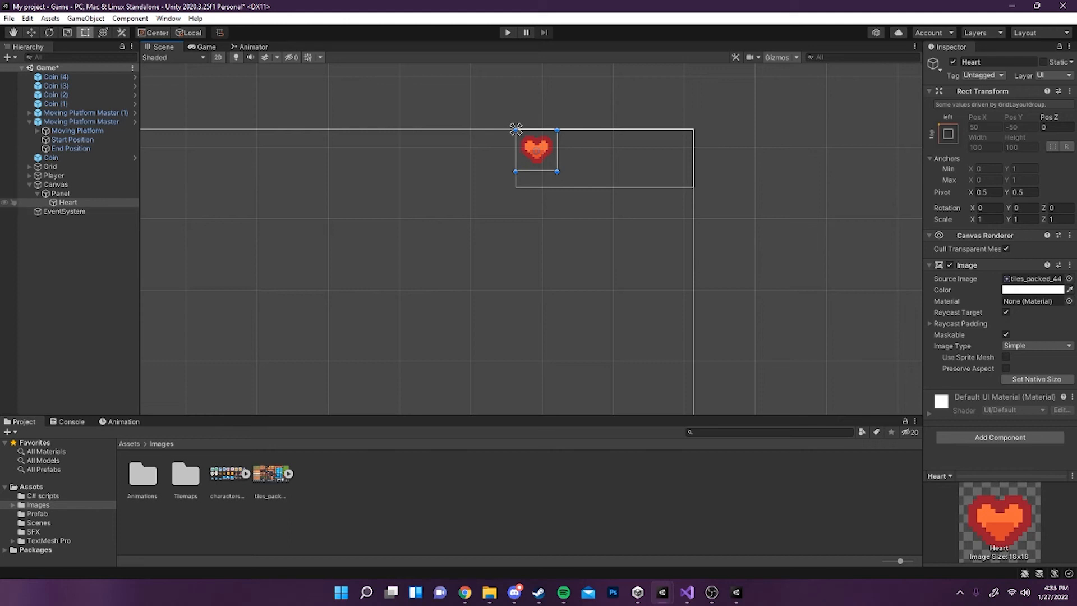
left_click(68, 202)
left_click(38, 514)
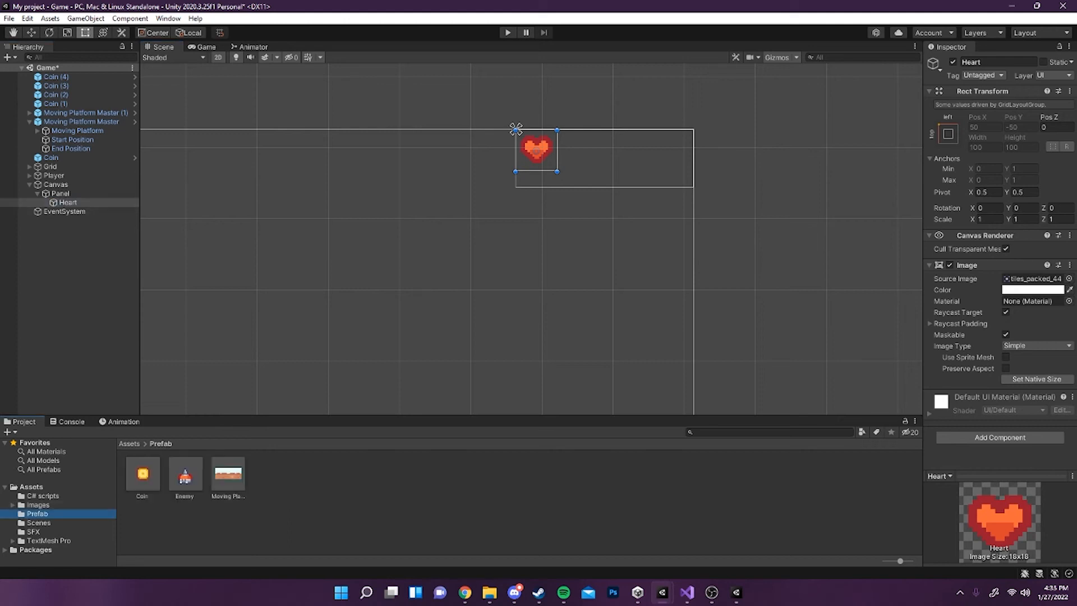
left_click_drag(67, 202, 291, 496)
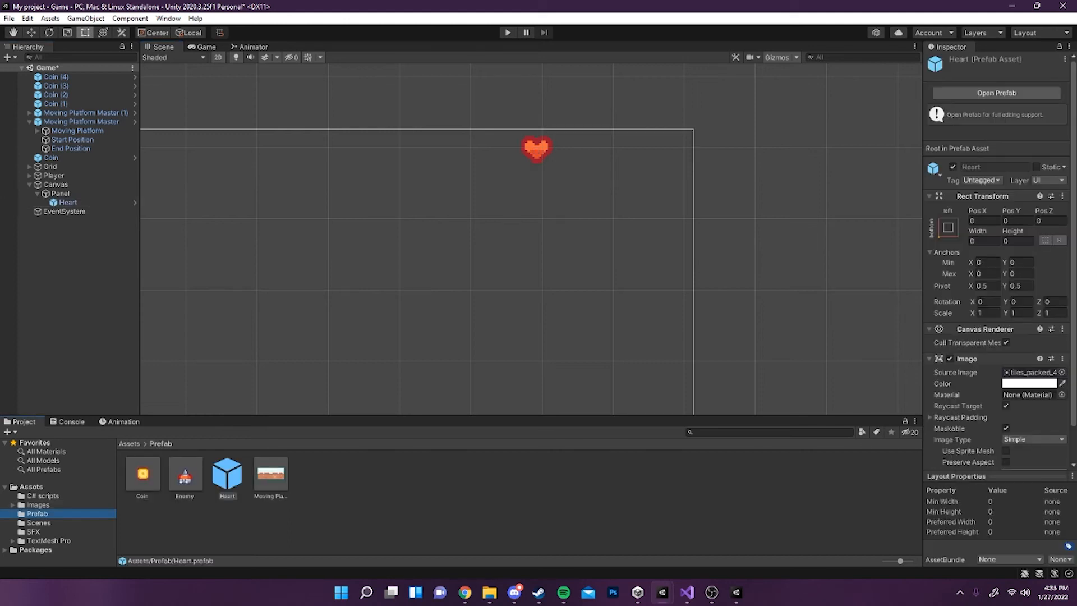
left_click(68, 202)
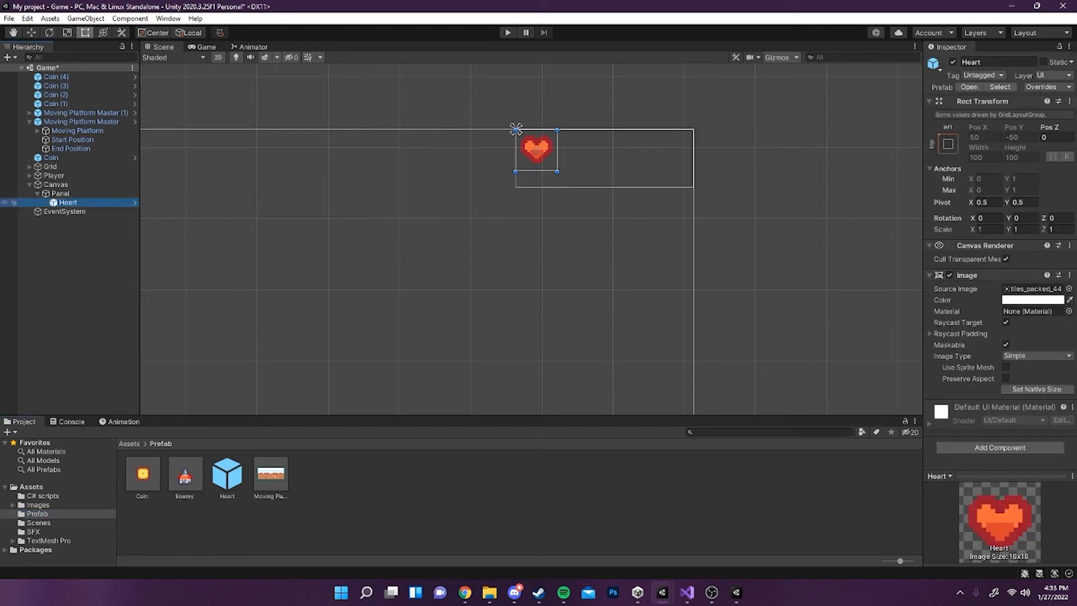
key("Delete")
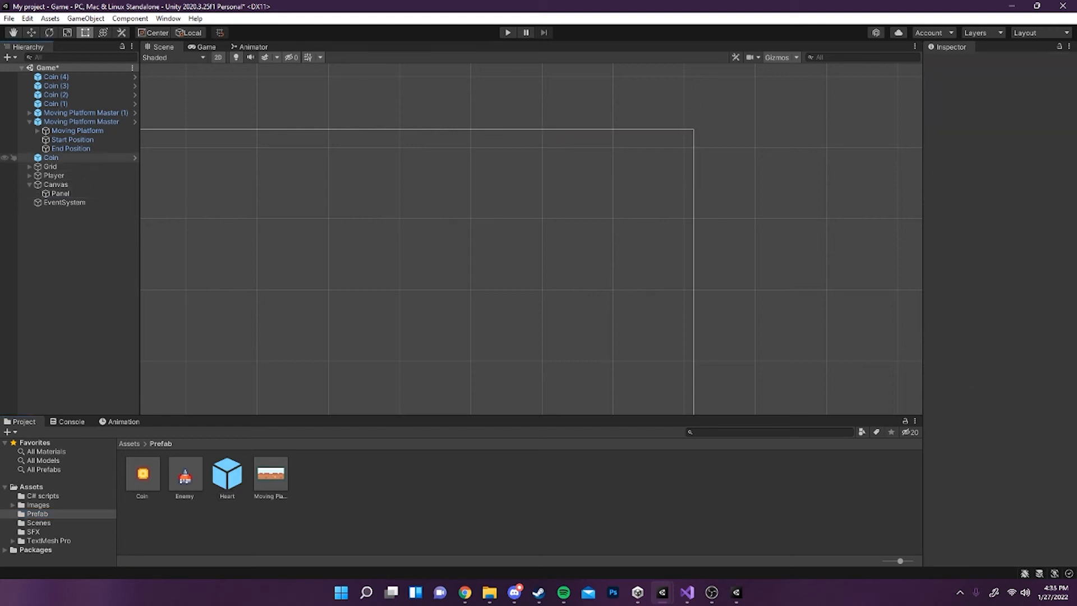
Step: Open the PlayerController script from the C# scripts folder in Visual Studio and close the Output window
left_click(54, 176)
scroll(995, 309, "down", 15)
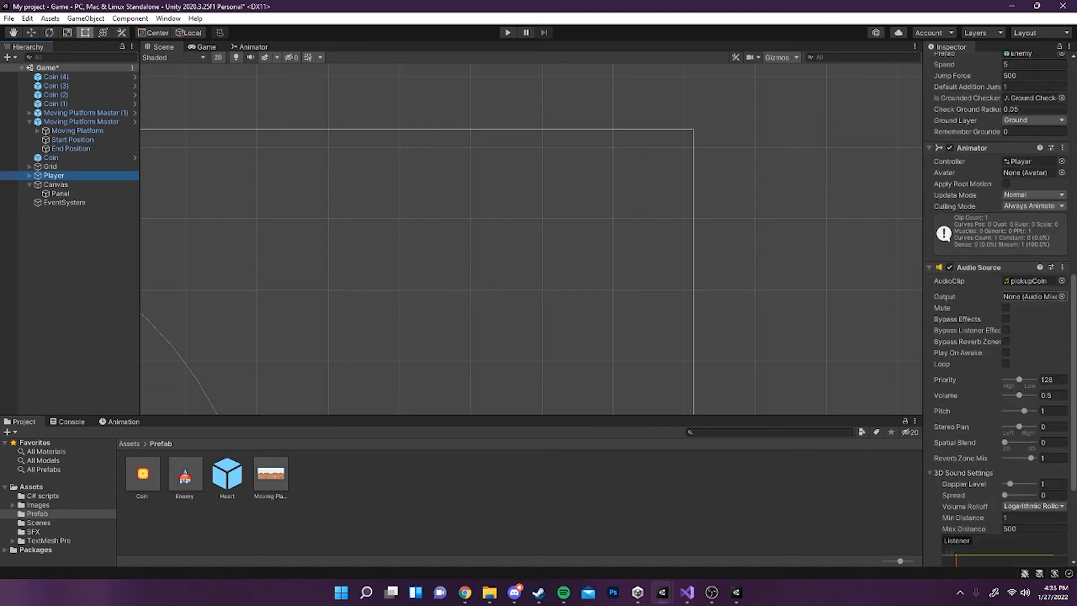
left_click(44, 495)
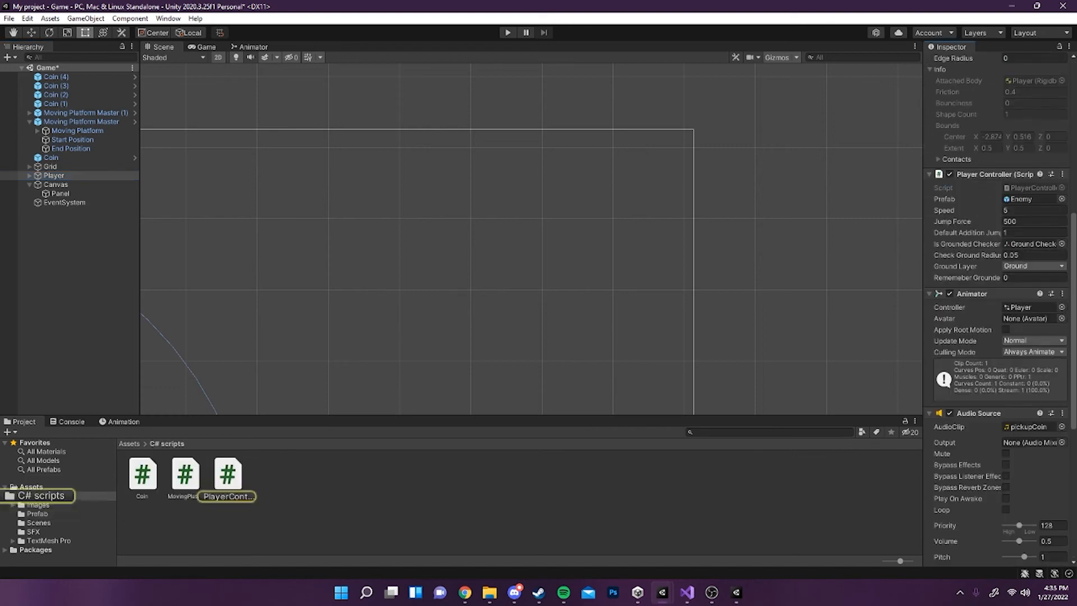
double_click(228, 473)
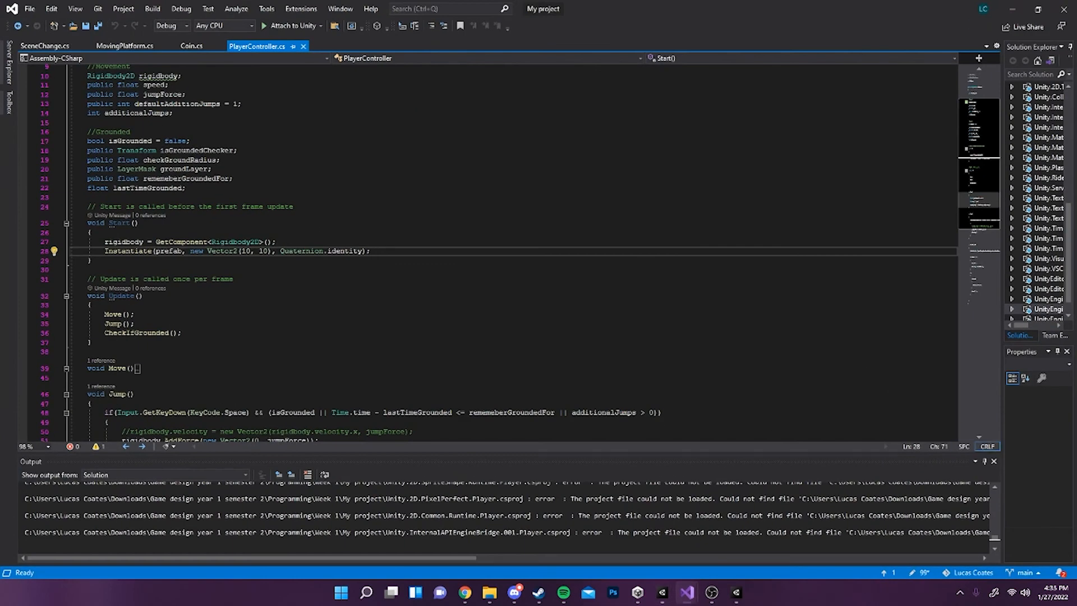
left_click(994, 461)
scroll(505, 308, "up", 3)
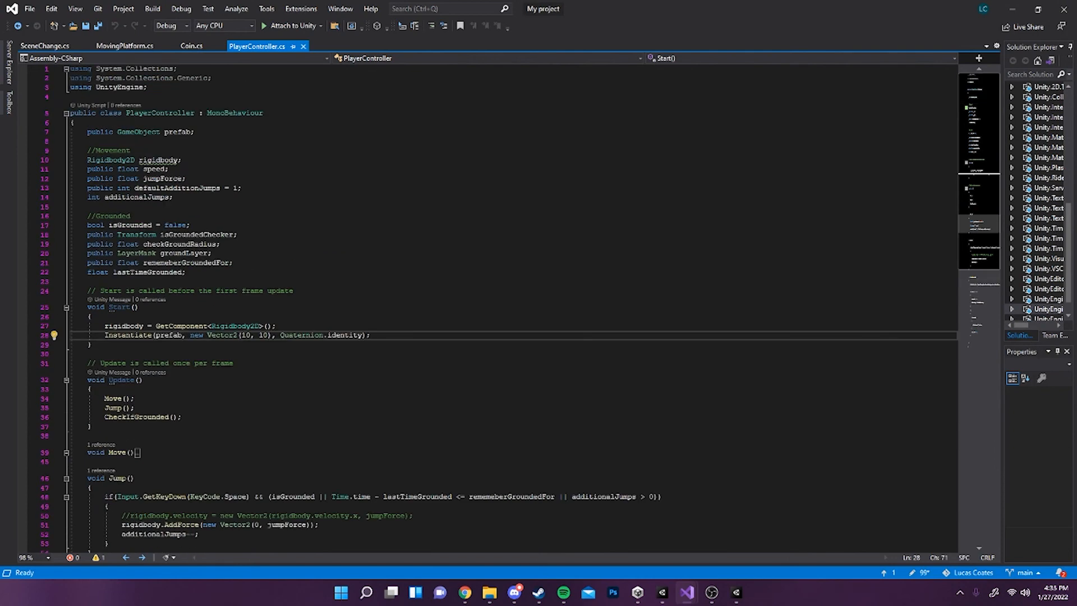
Step: Insert two blank lines between the lastTimeGrounded declaration and the Start method's comment
left_click(87, 282)
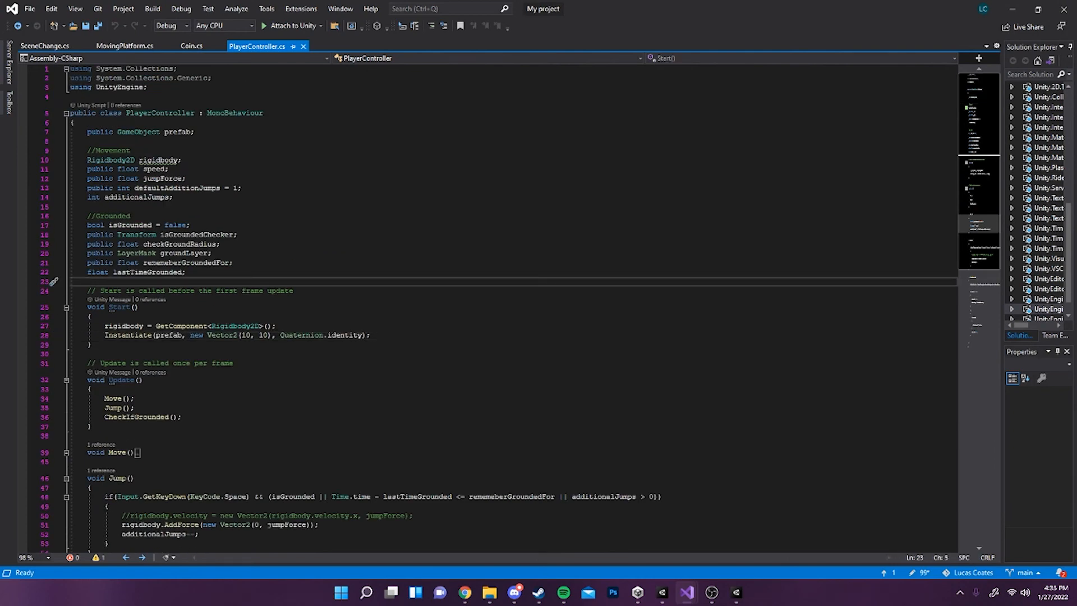
key("Return")
key("Return")
key("Up")
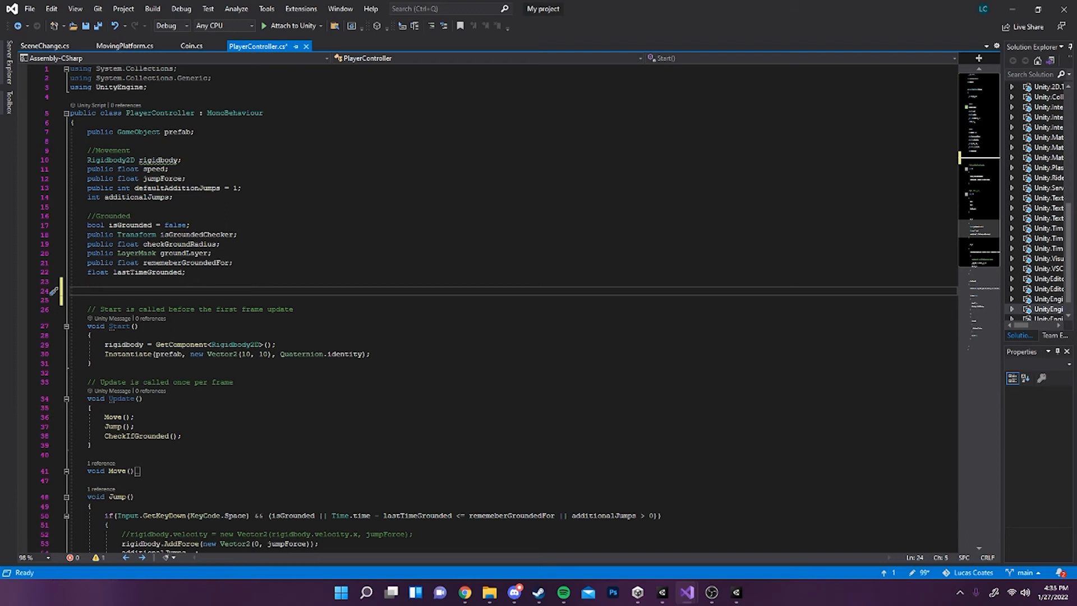
key("alt+Tab")
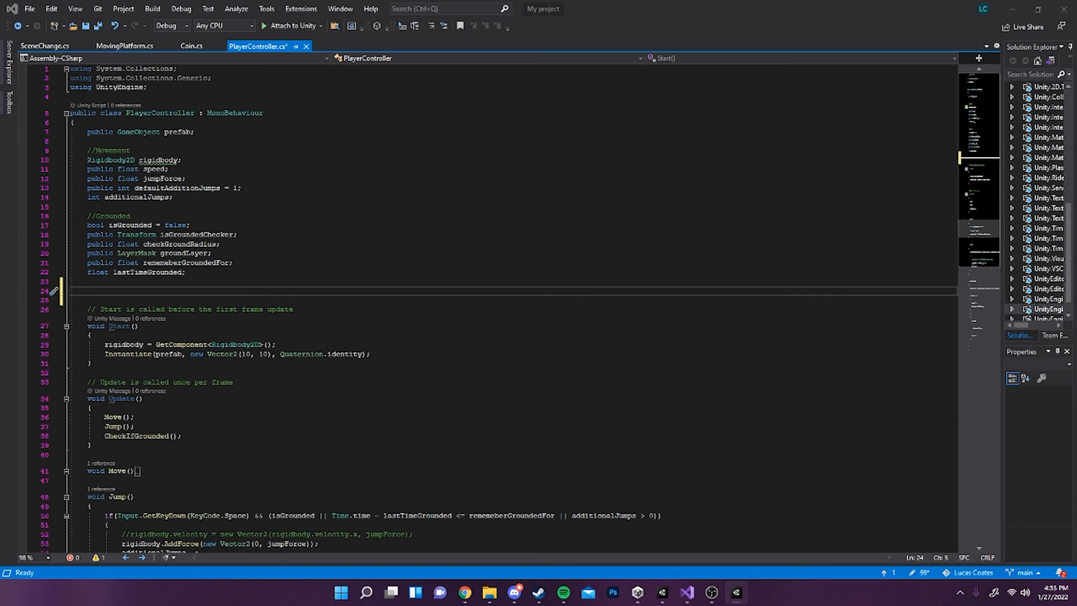
key("alt+Tab")
Step: Add a "//Stats" comment section above the Movement variables in PlayerController
left_click(87, 141)
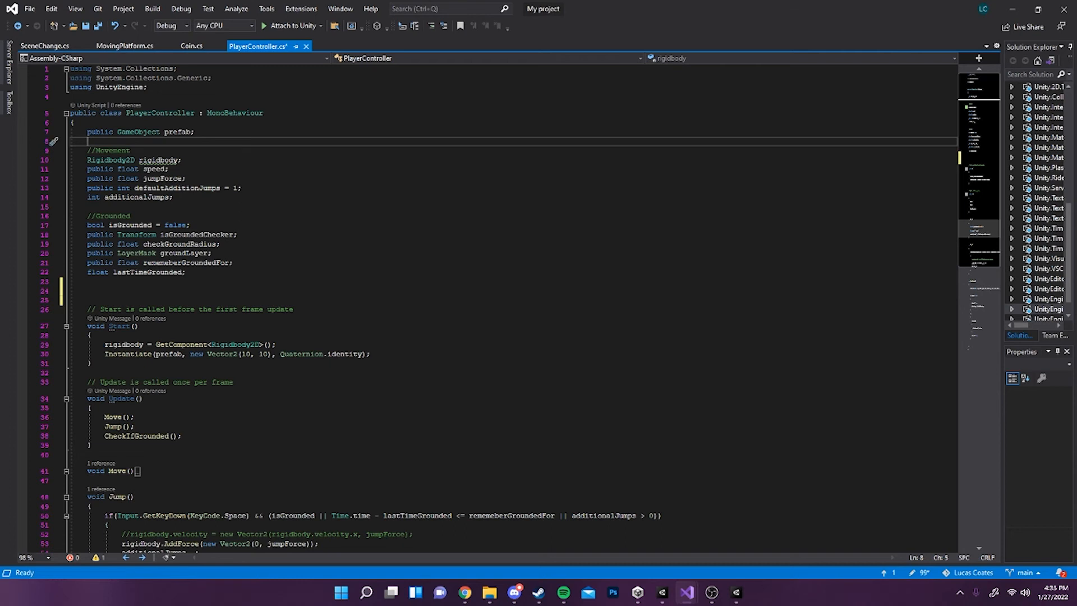
key("Return")
key("Return")
key("Up")
type("//")
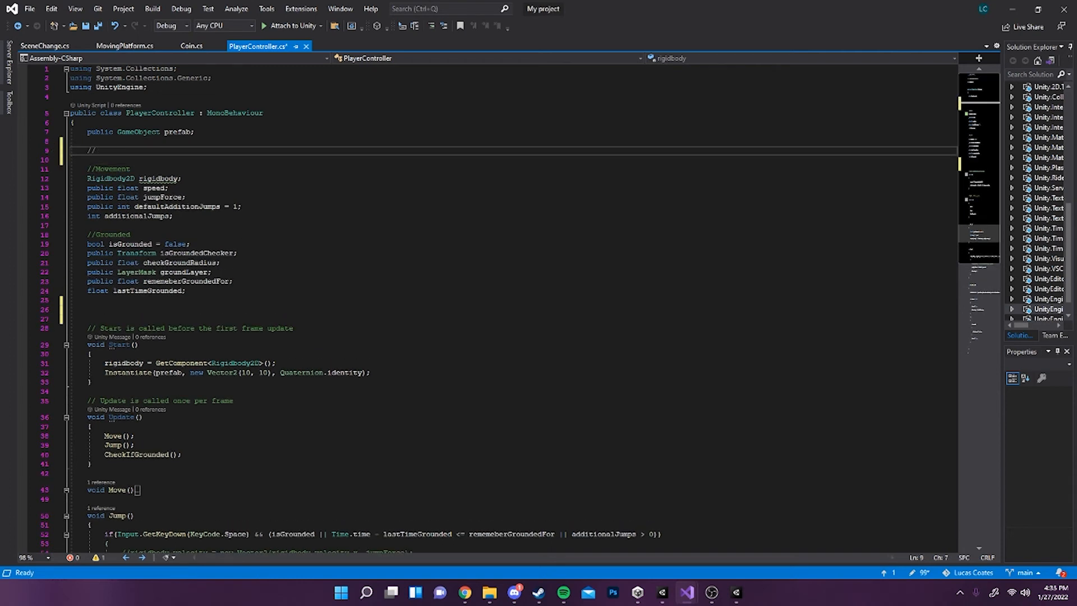
type("Statr")
key("Return")
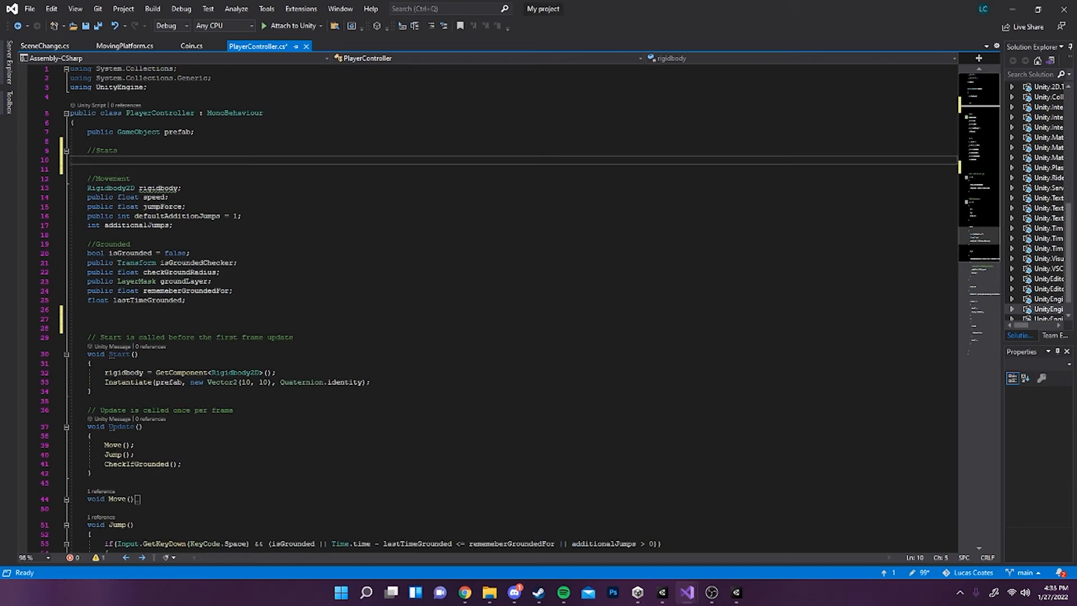
Step: Declare "public float health = 4;" under the Stats comment
type("pub")
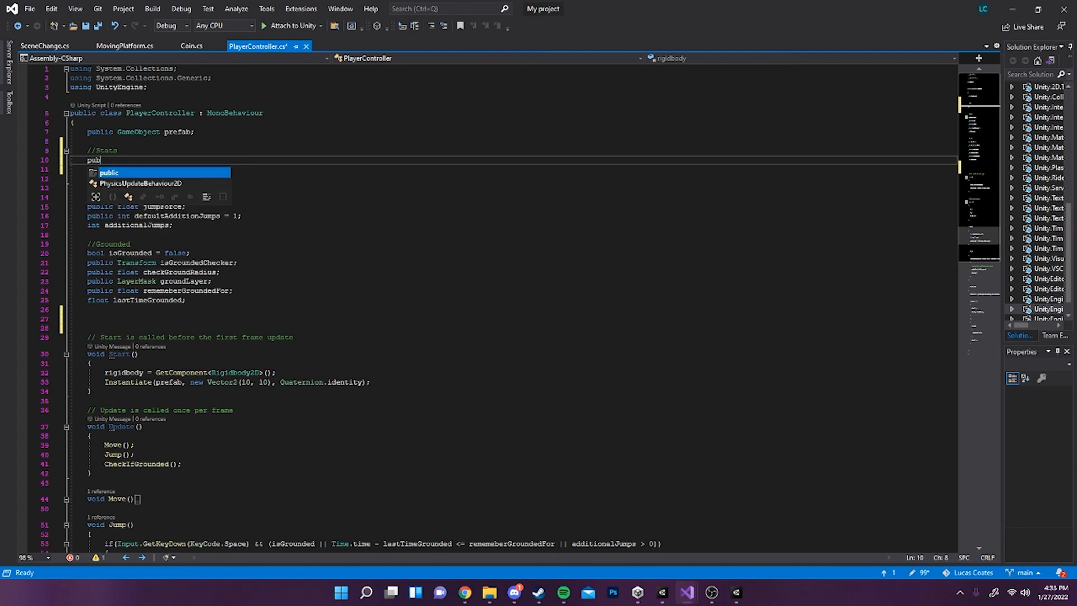
type("lic float hea")
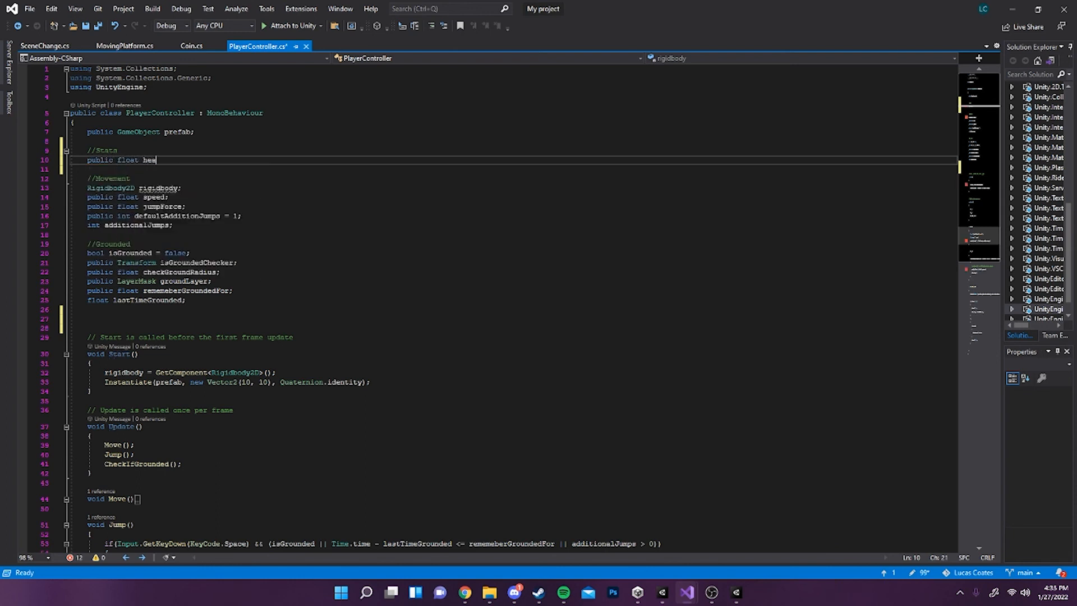
type("lth = 4;")
key("Return")
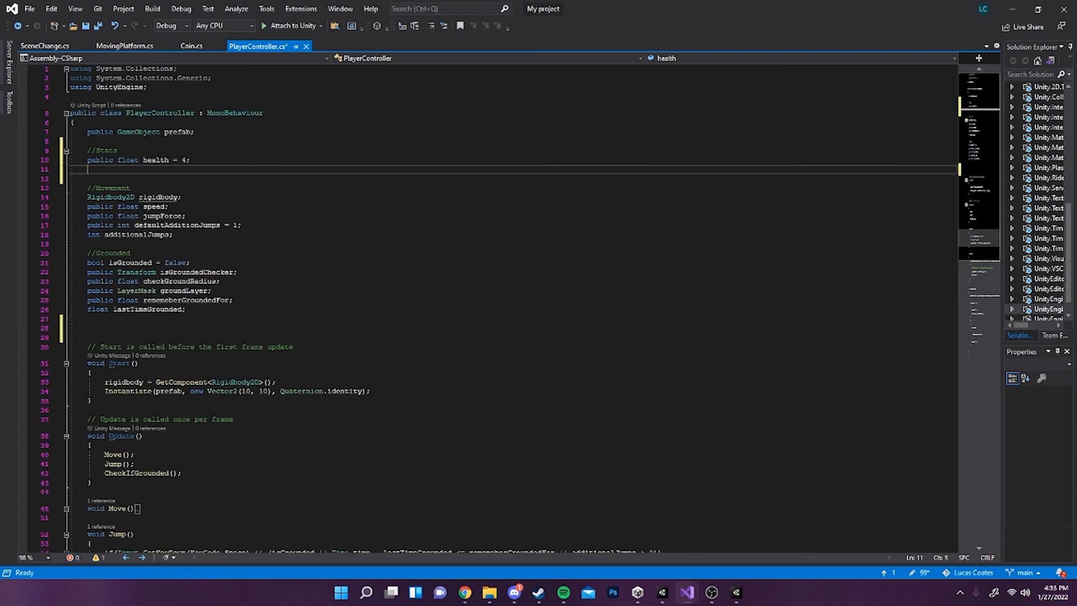
Step: Declare "public GameObject heartPrefab;" and "public Transform panelParent;" below the health variable in the Stats section
type("public GameObject ")
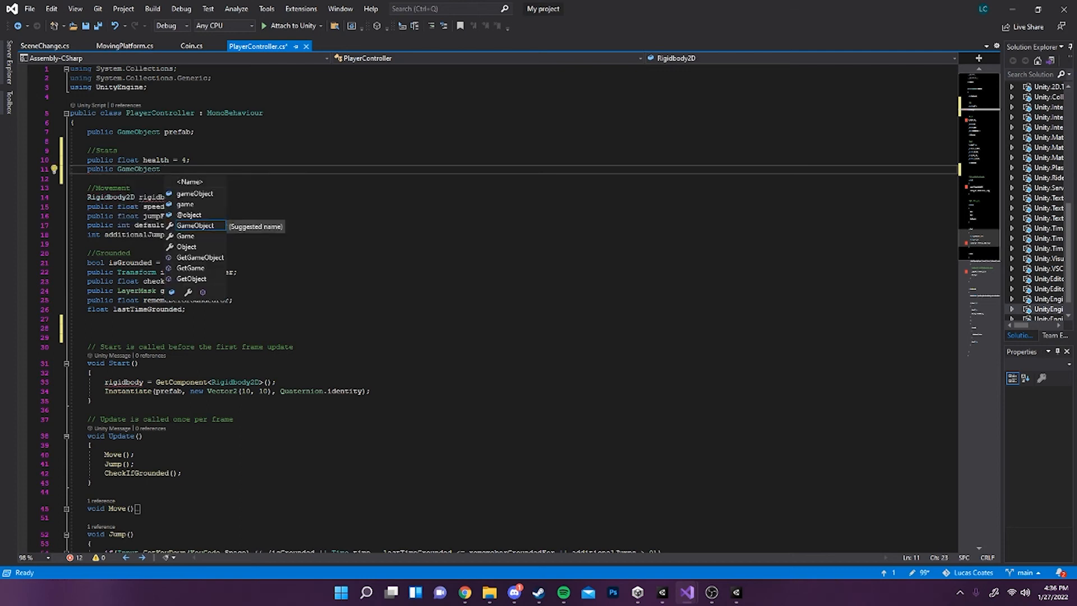
type("heartPrefab;")
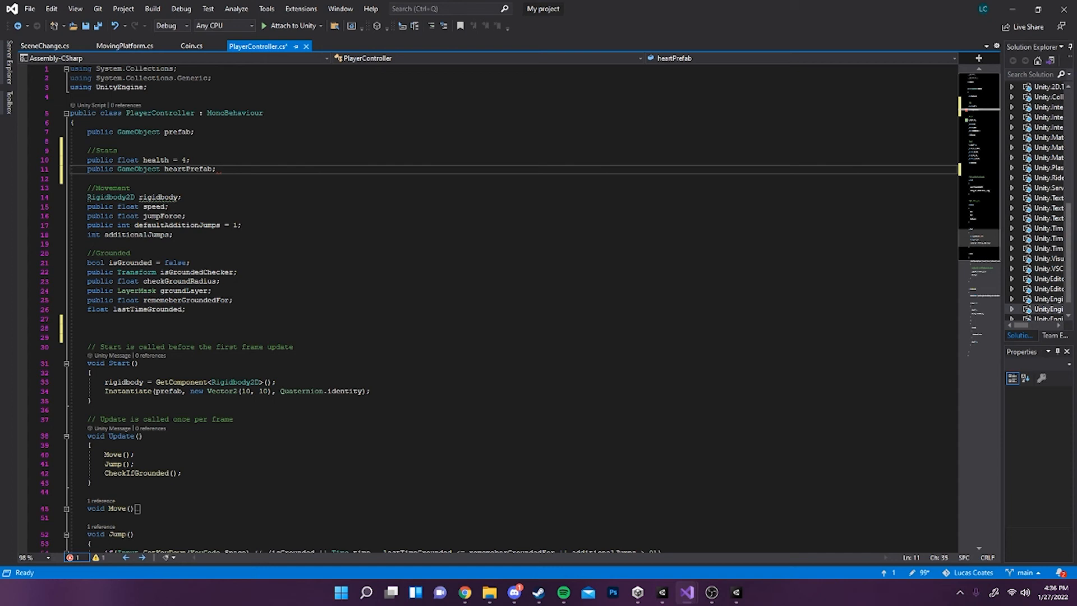
key("Return")
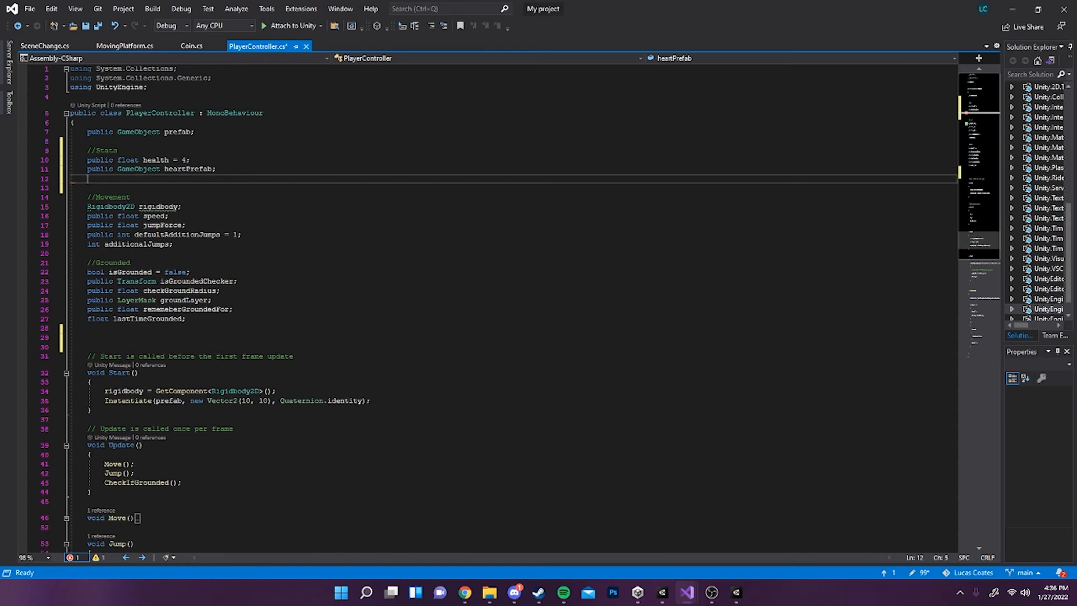
type("p")
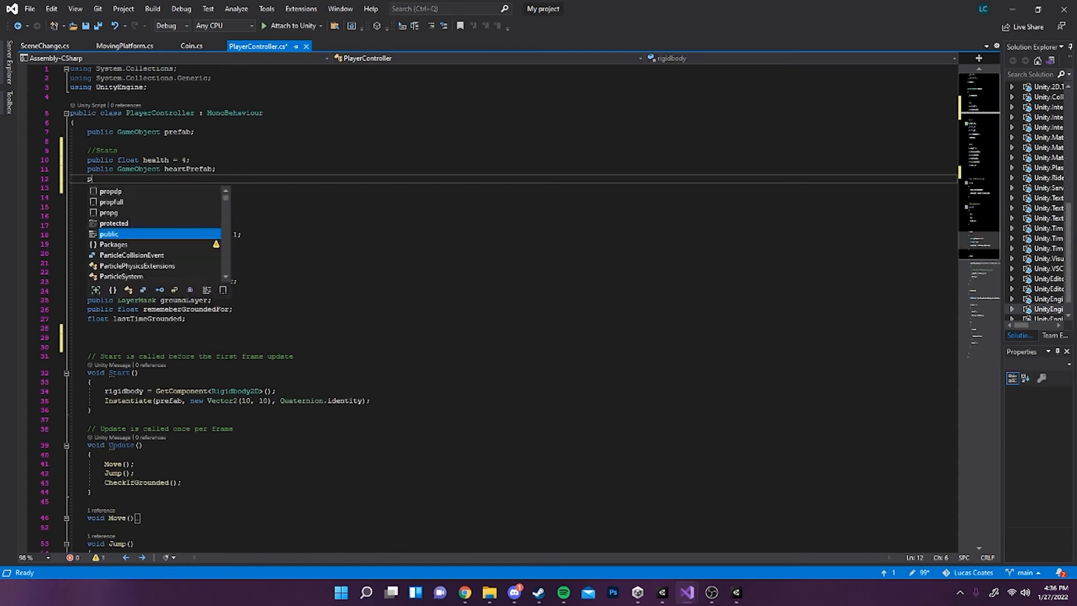
type("ublic trans")
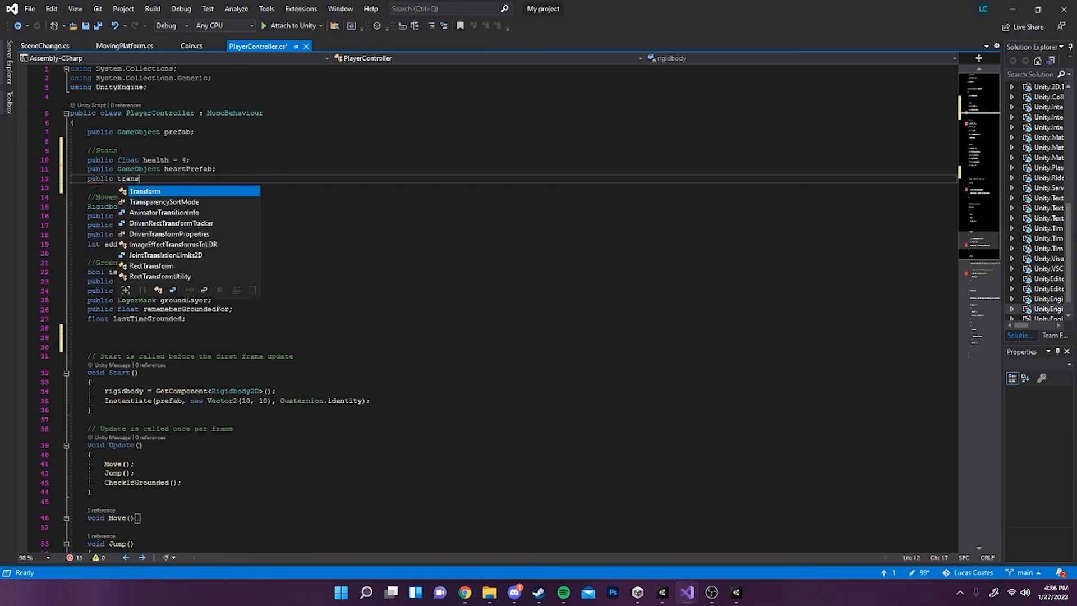
type("form panelPar")
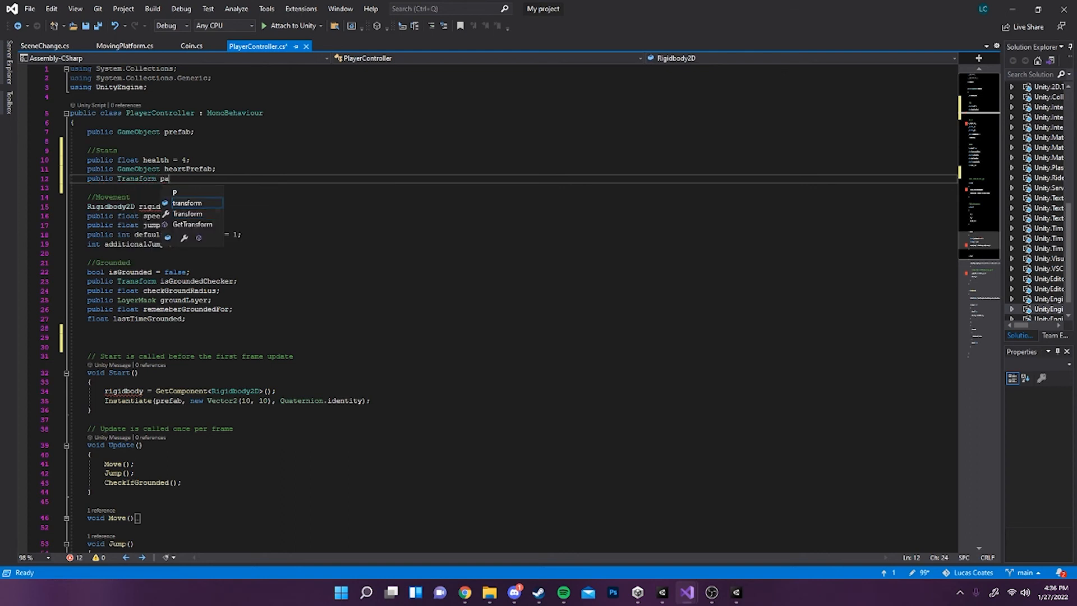
type("ent;")
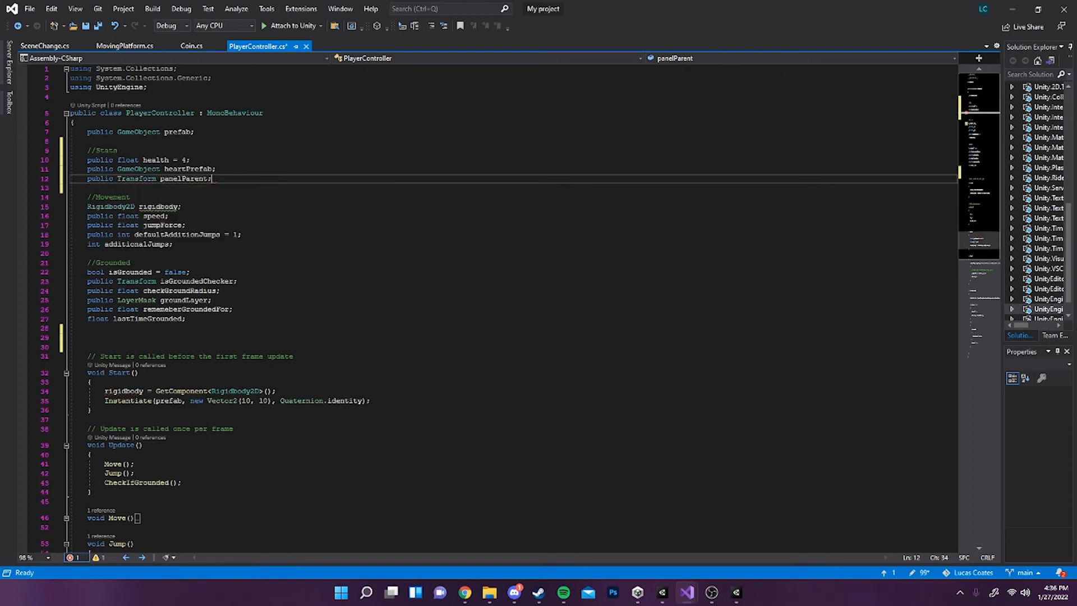
Step: Declare "public List<GameObject> hearts = new List<GameObject>();" below the panelParent variable
key("Return")
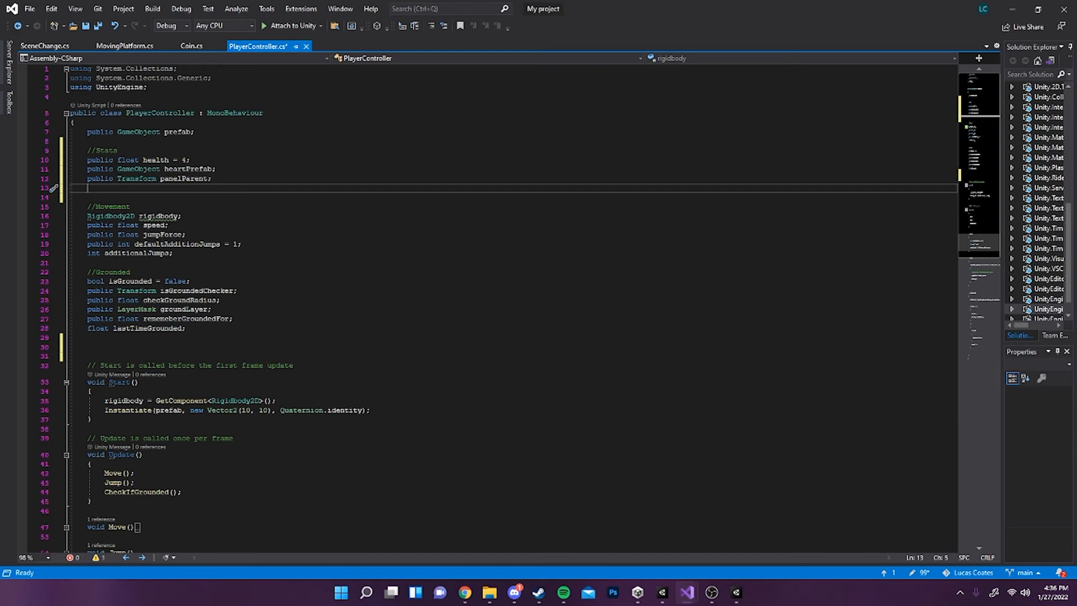
type("publi")
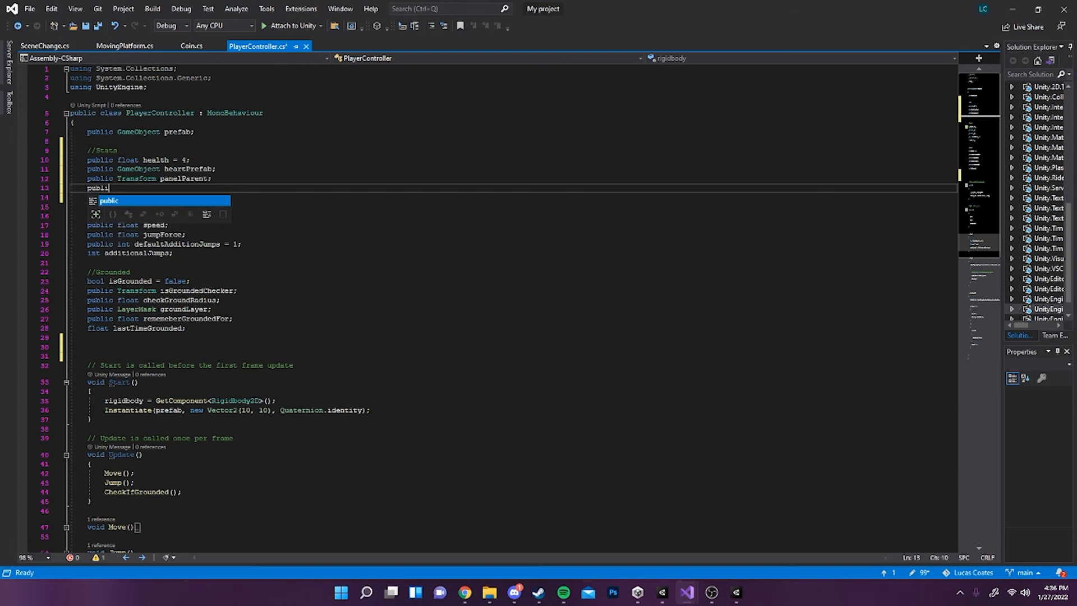
type("c List")
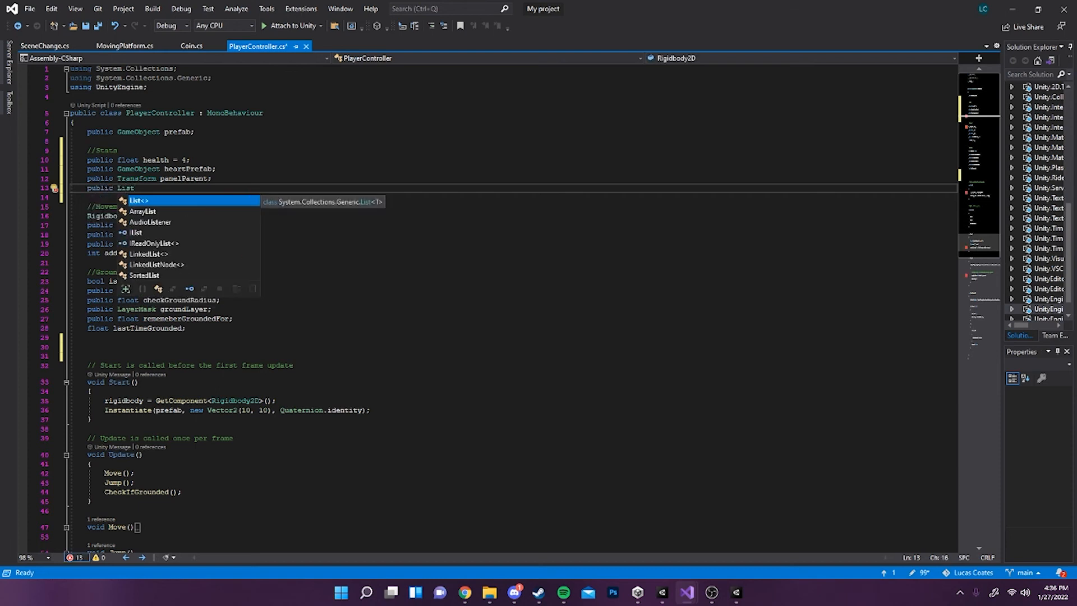
type("<GameObject")
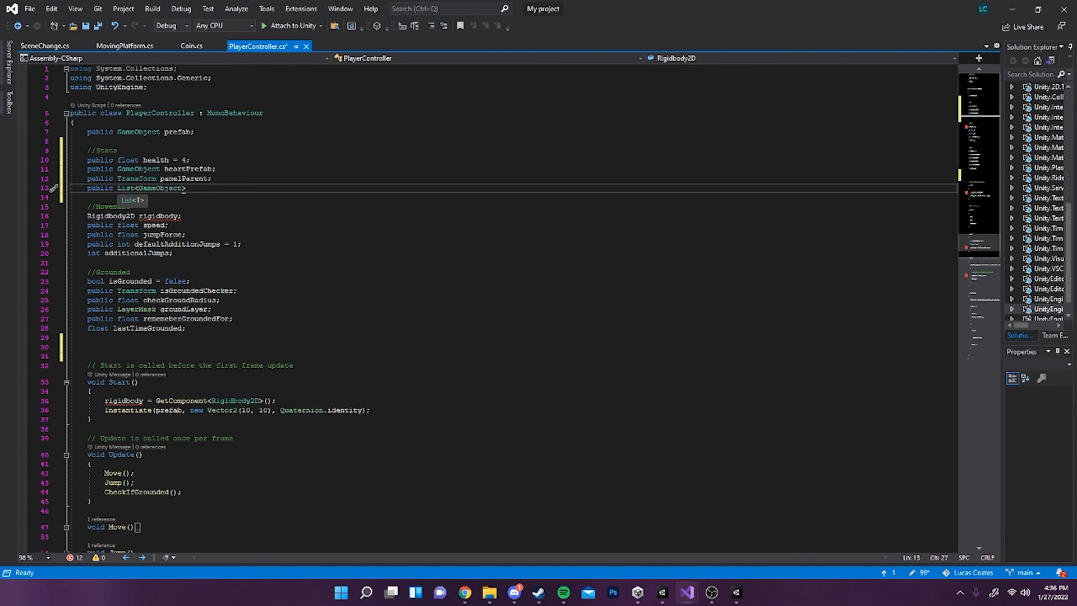
type("> hea")
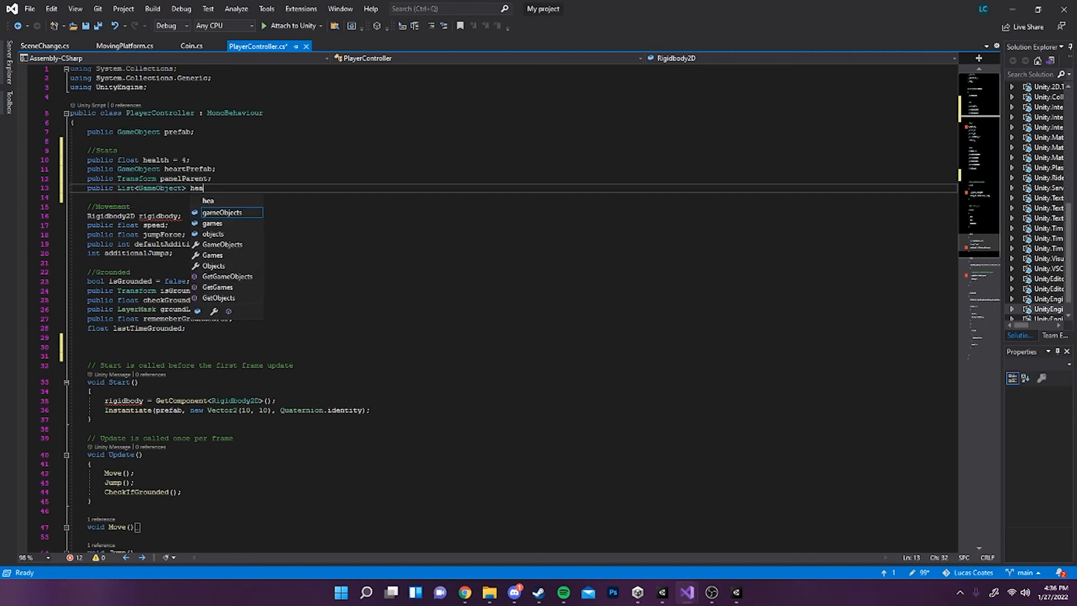
type("rts = ")
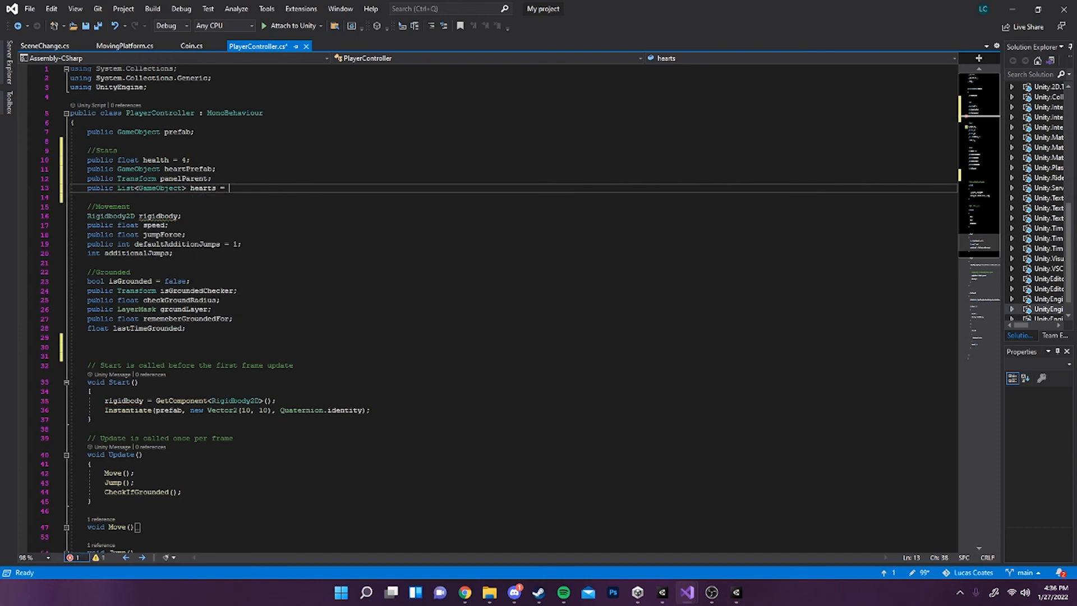
type("new List")
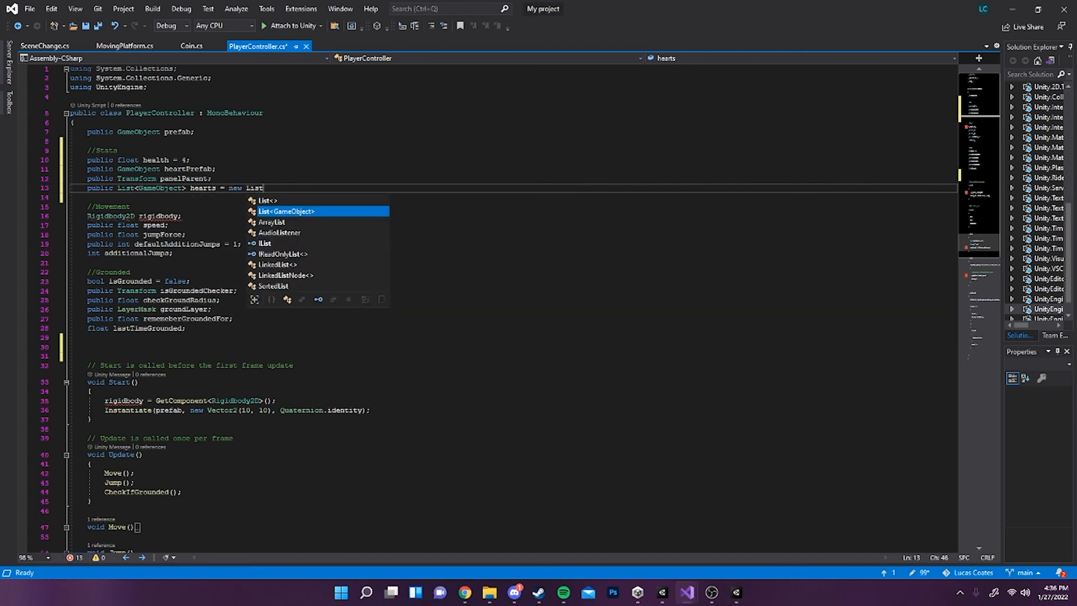
key("Tab")
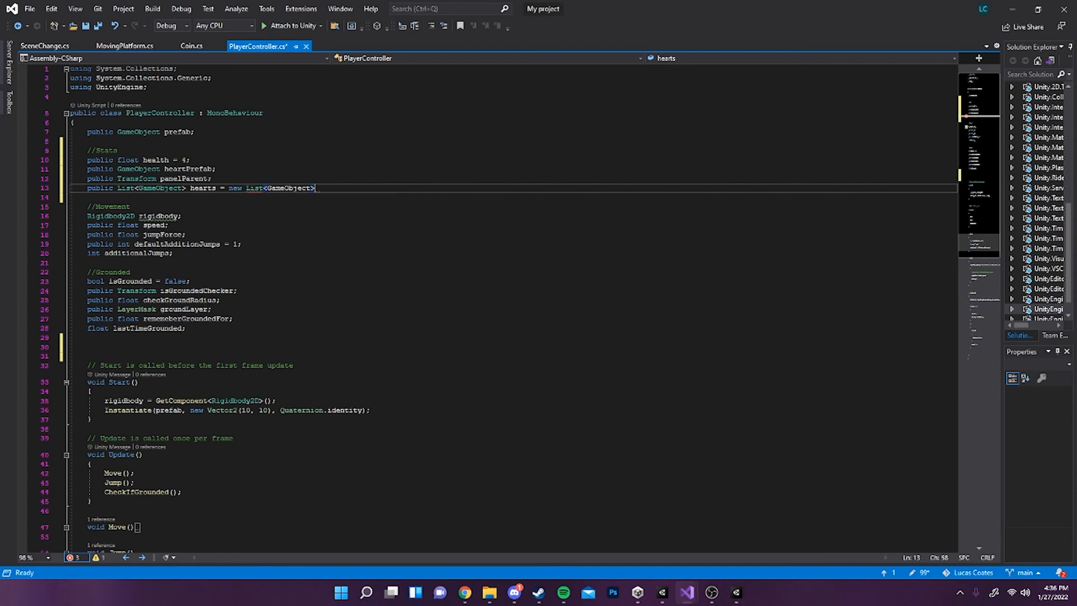
type("();")
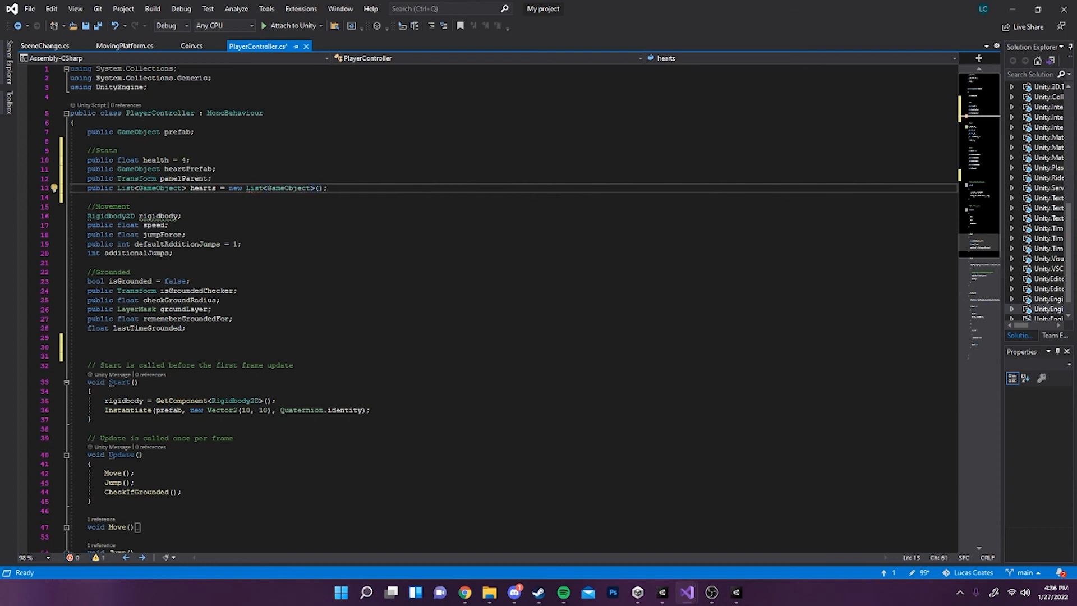
Step: Add a for loop running while i < health at the end of the Start method, separated from the Instantiate call by a blank line
key("alt+Tab")
scroll(505, 308, "down", 6)
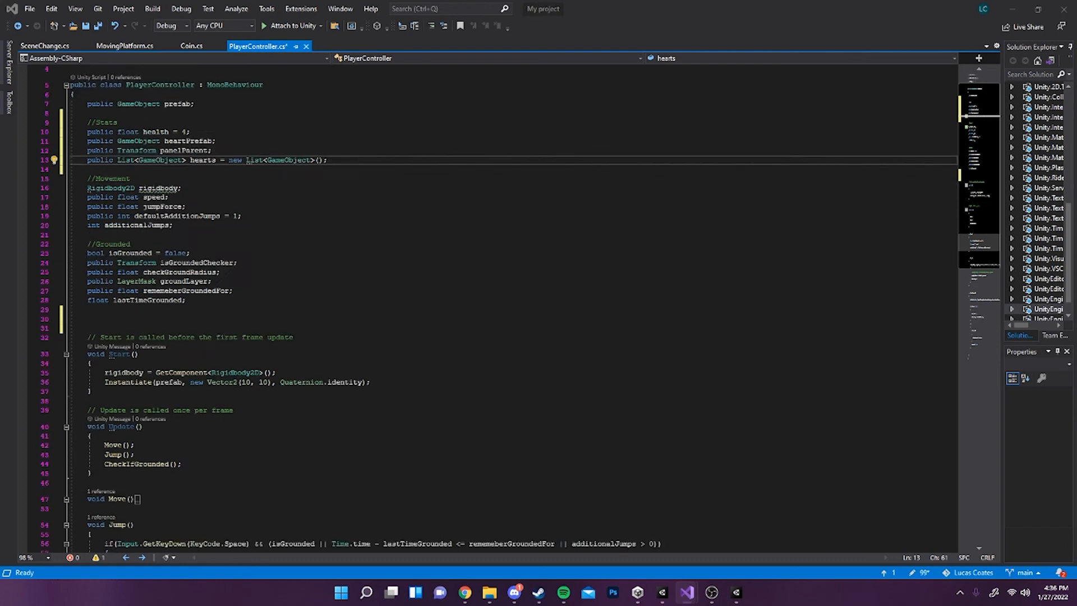
left_click(370, 241)
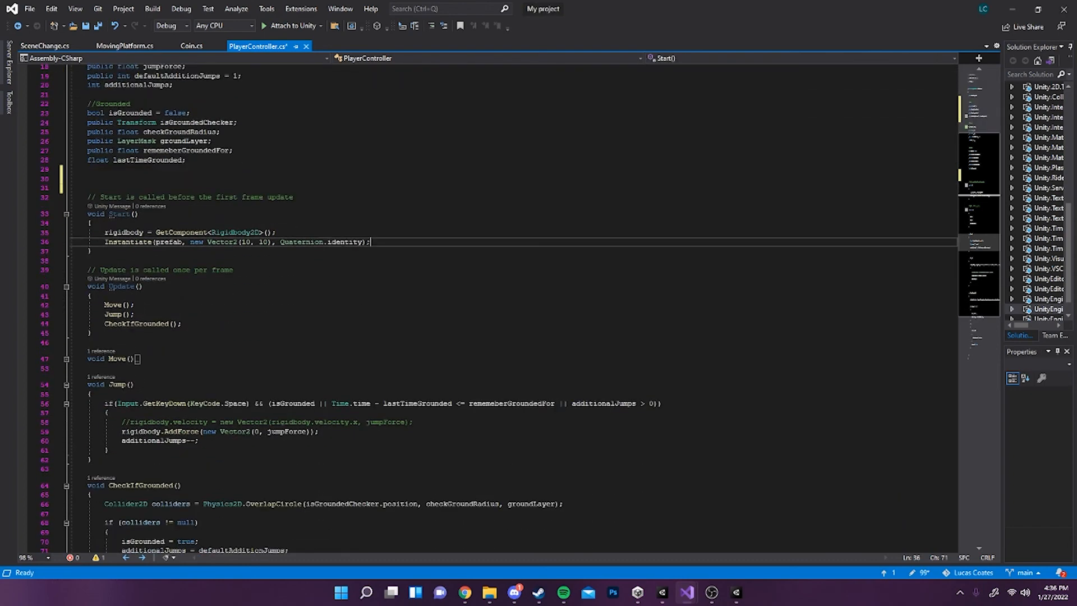
key("Return")
key("Return")
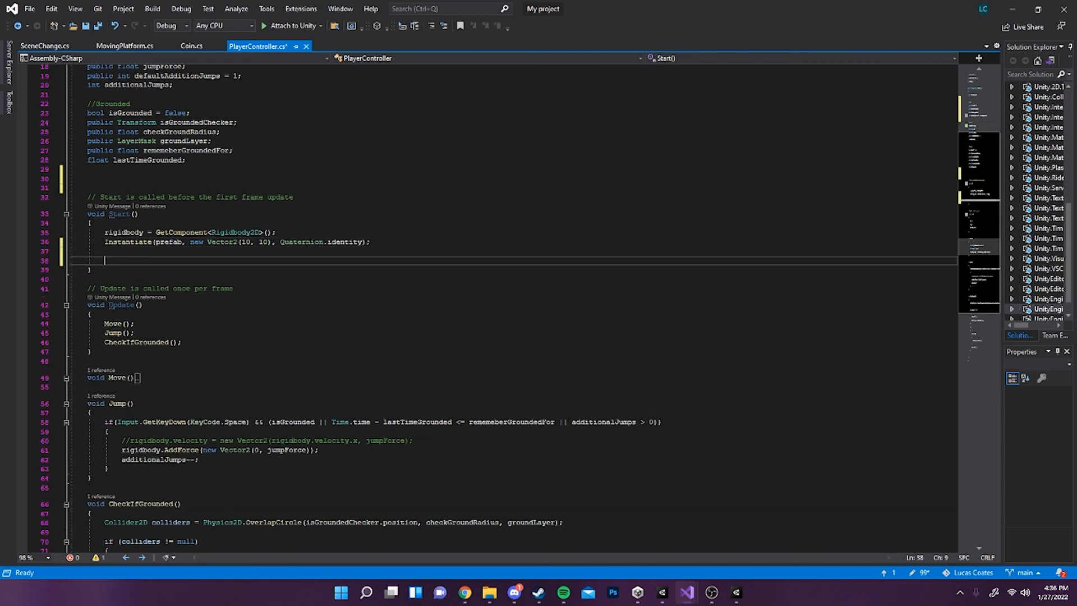
type("for")
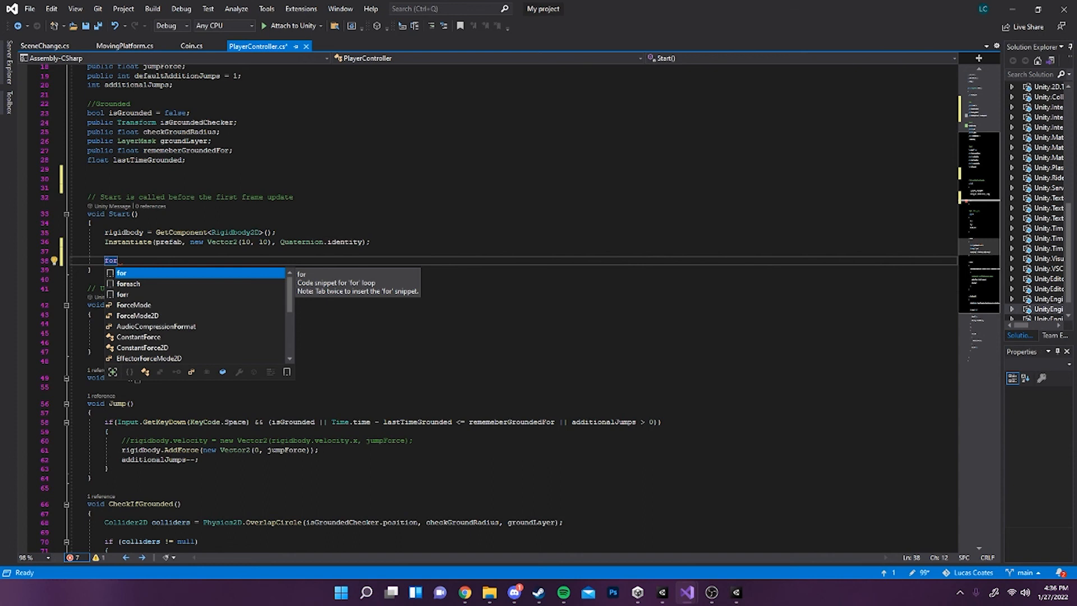
key("Tab")
key("Tab")
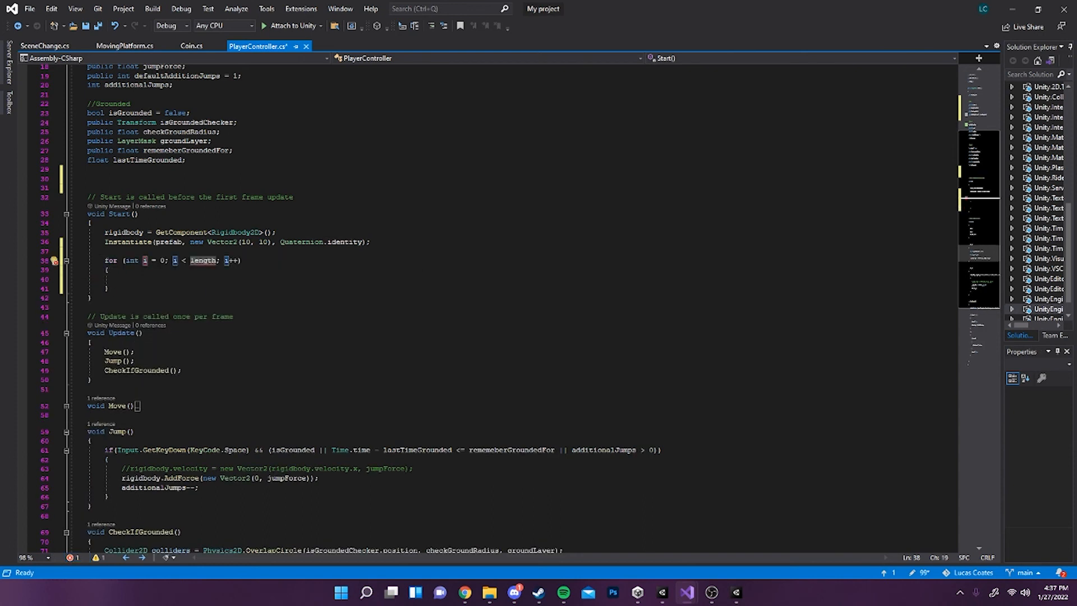
double_click(202, 261)
type("health")
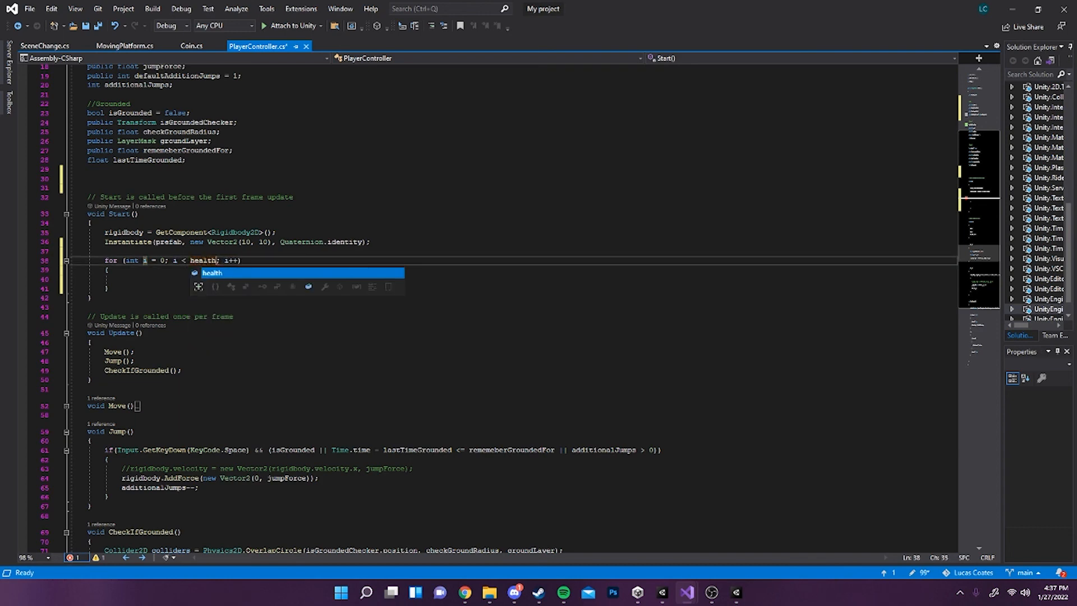
scroll(487, 309, "up", 5)
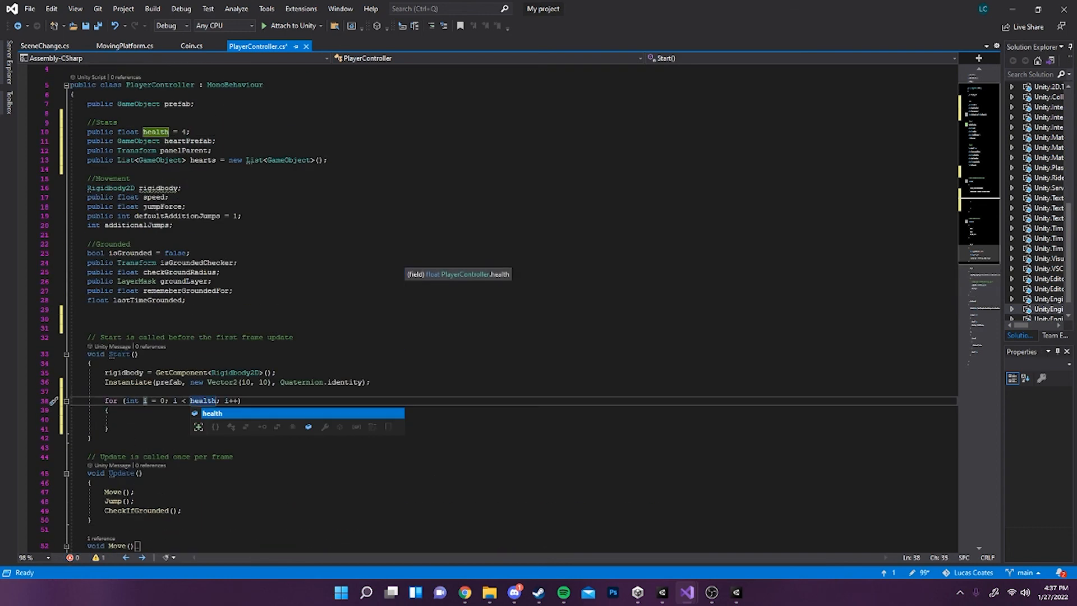
left_click(187, 206)
scroll(487, 308, "down", 4)
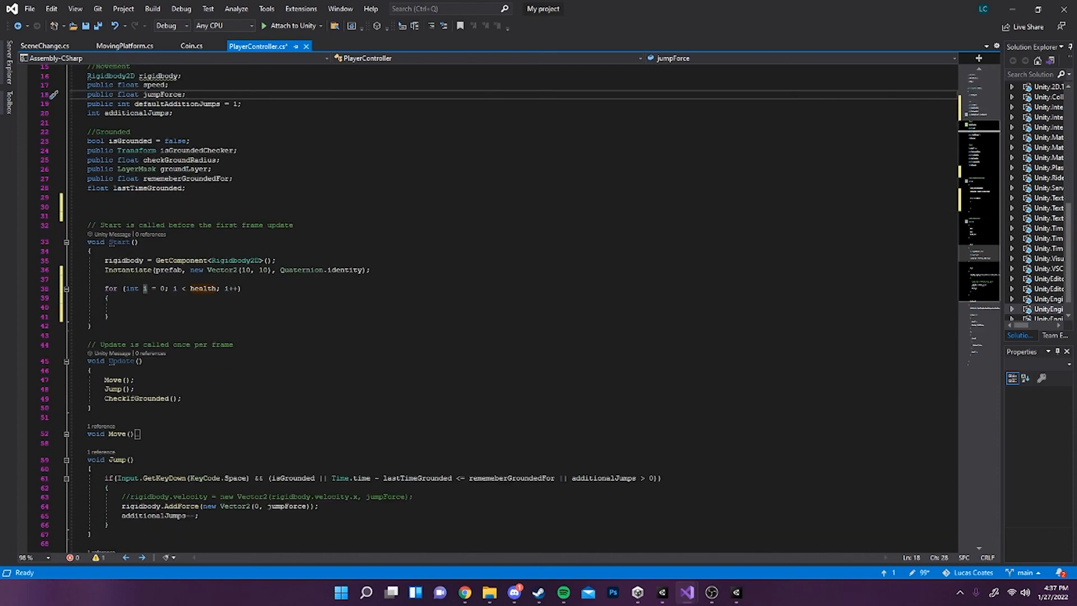
scroll(487, 309, "up", 4)
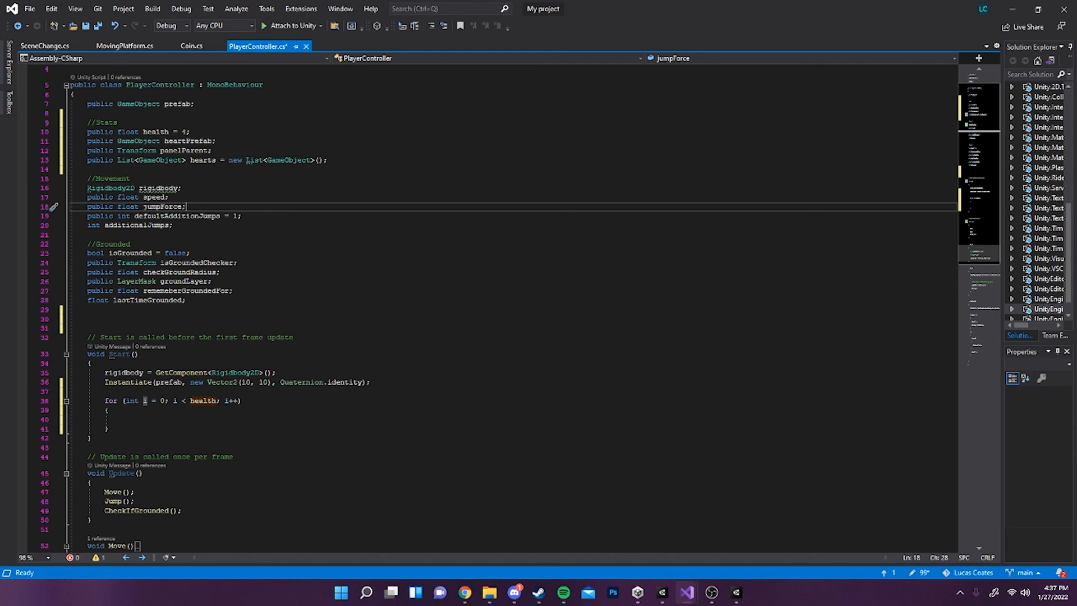
Step: Add "hearts.Add(Instantiate(heartPrefab, panelParent));" inside the for loop in the Start method and save the script
scroll(487, 308, "down", 2)
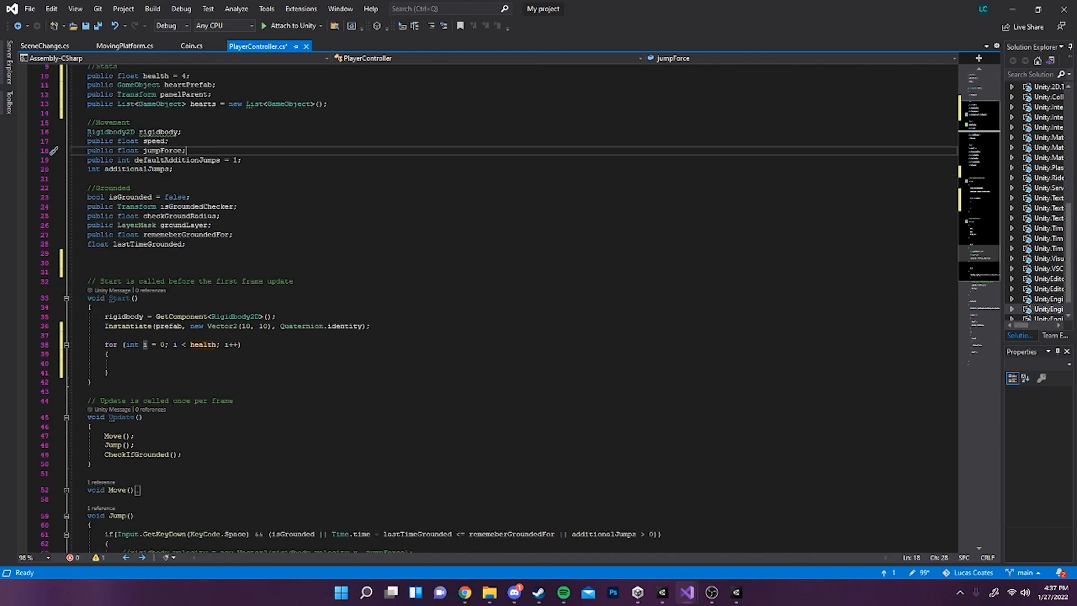
left_click(109, 354)
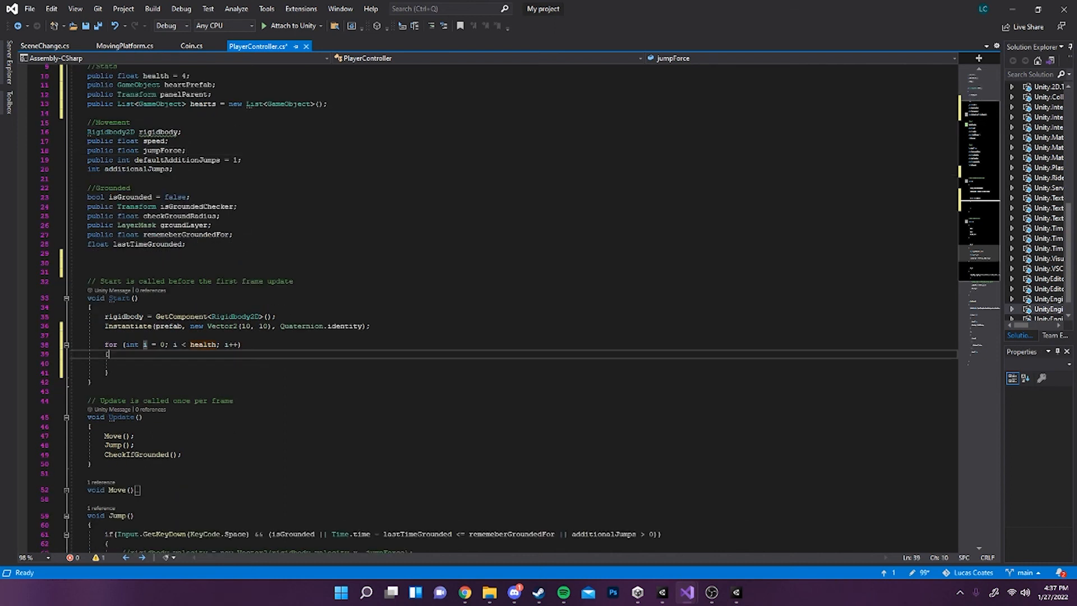
left_click(121, 363)
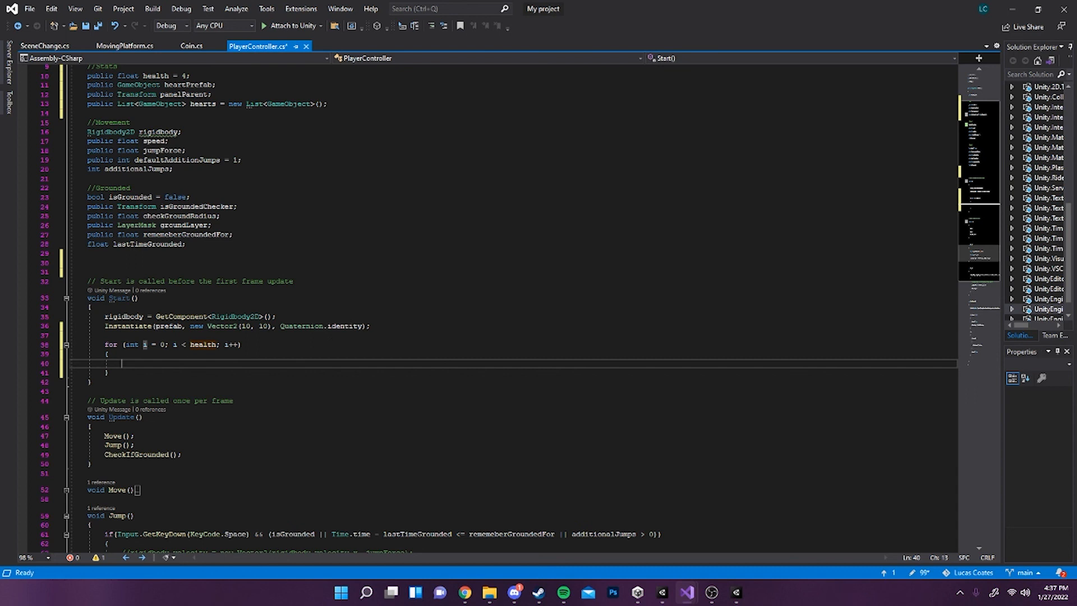
type("hearts.ad")
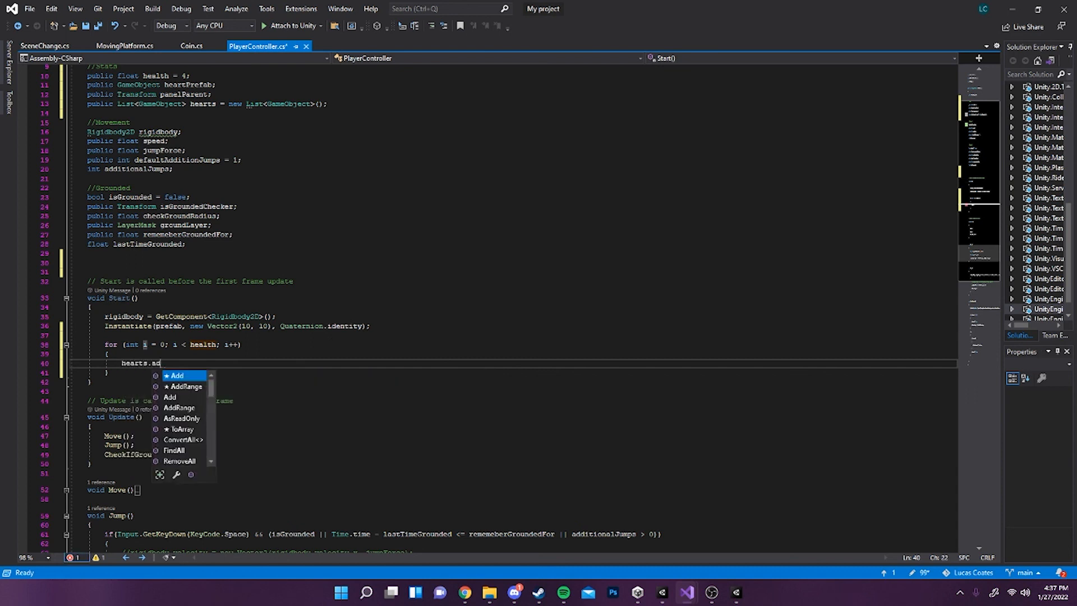
type("d")
key("Tab")
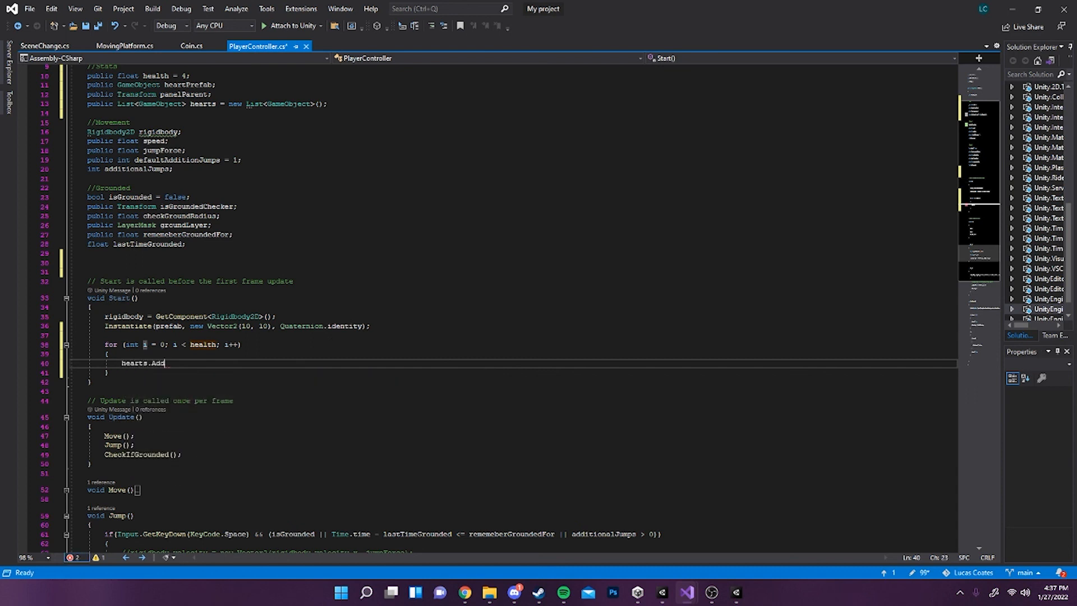
type("(instantiate(")
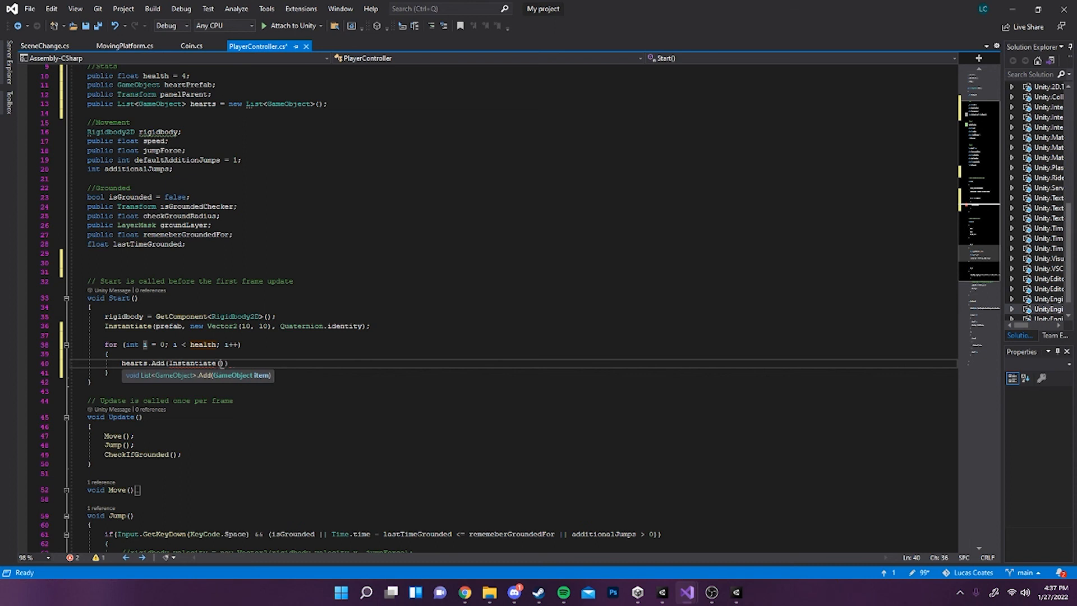
type("heart")
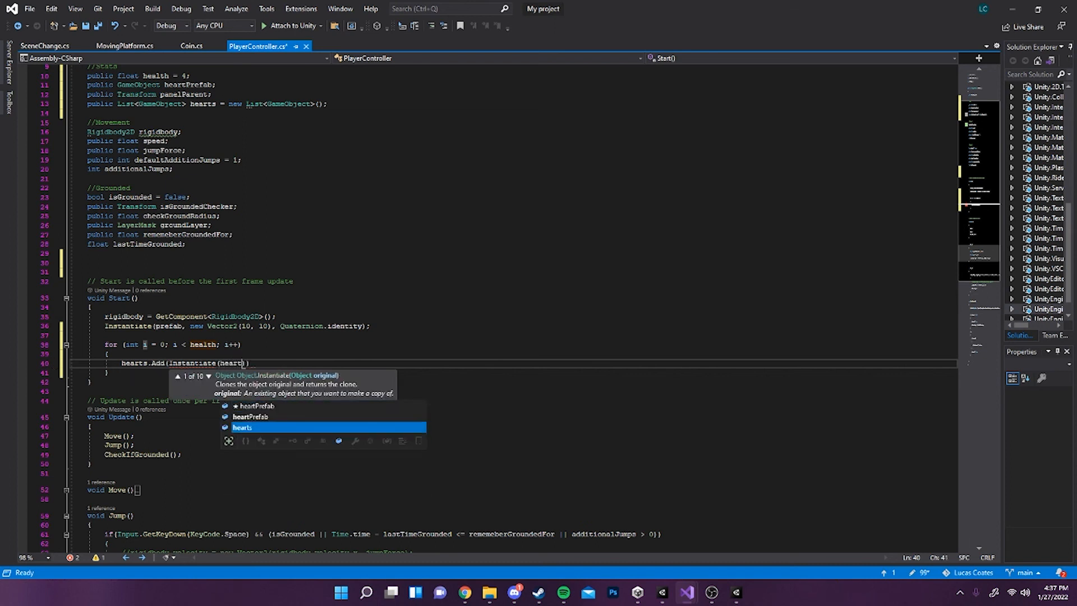
type("Prefab")
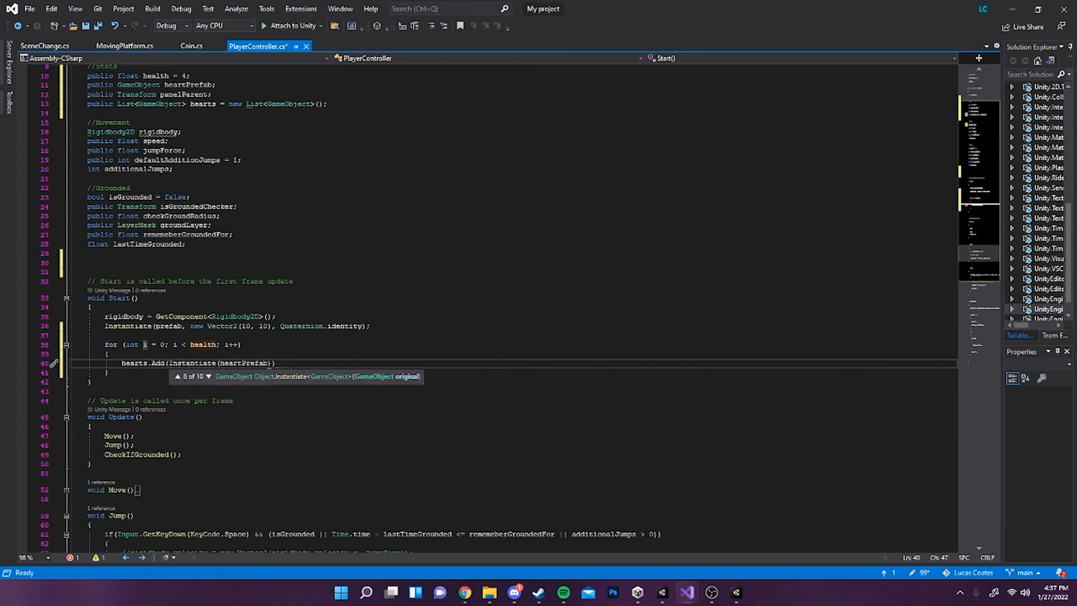
type(", pa")
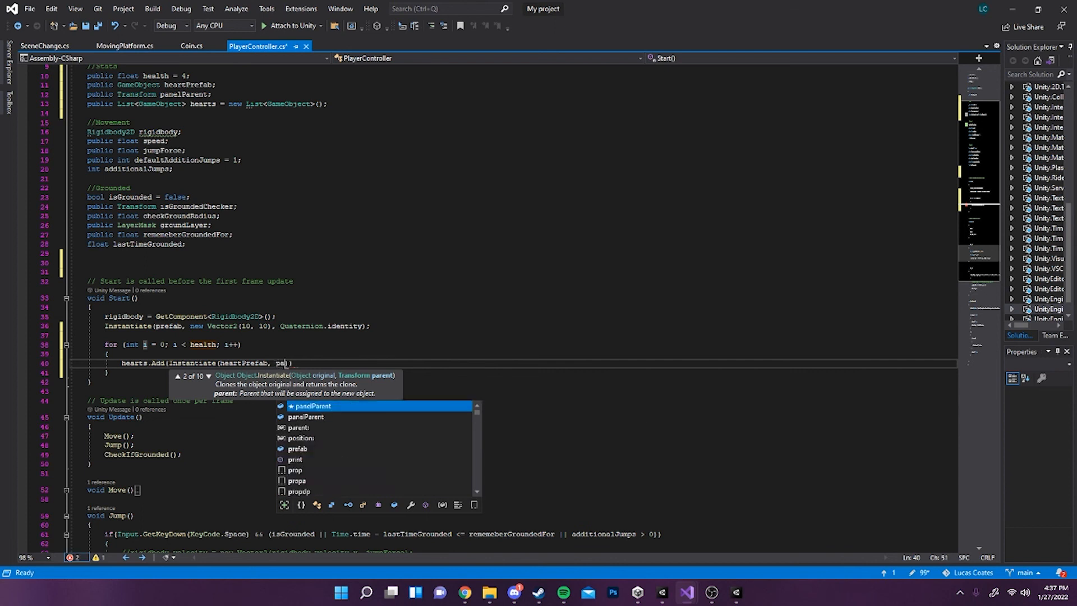
type("nelParent)")
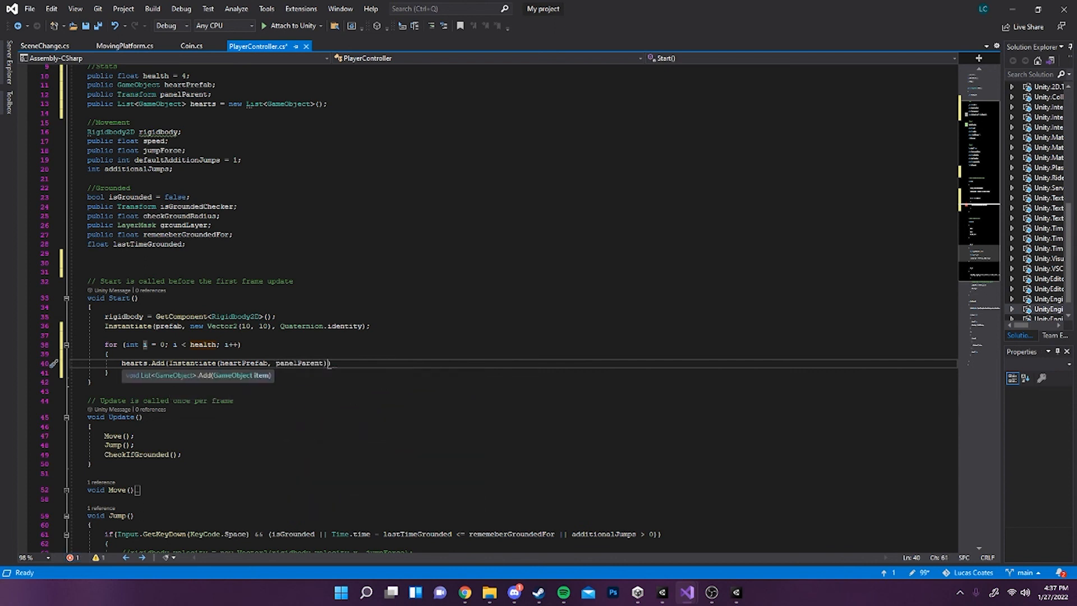
type(")")
key("ctrl+s")
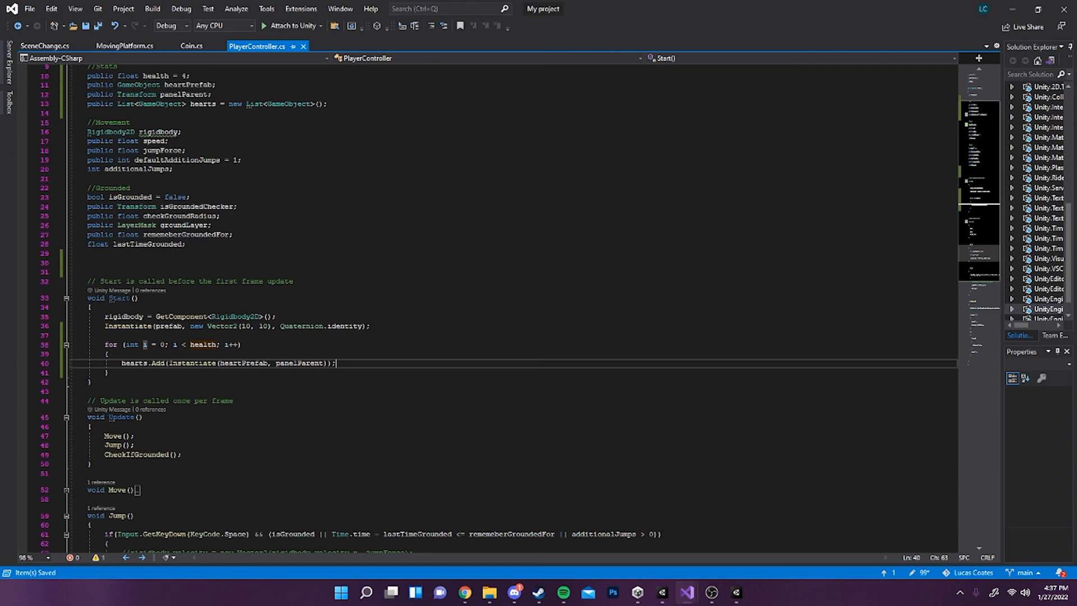
Step: Switch to Unity and assign the Heart prefab as Heart Prefab and the canvas Panel as Panel Parent in the Player Controller component
key("alt+Tab")
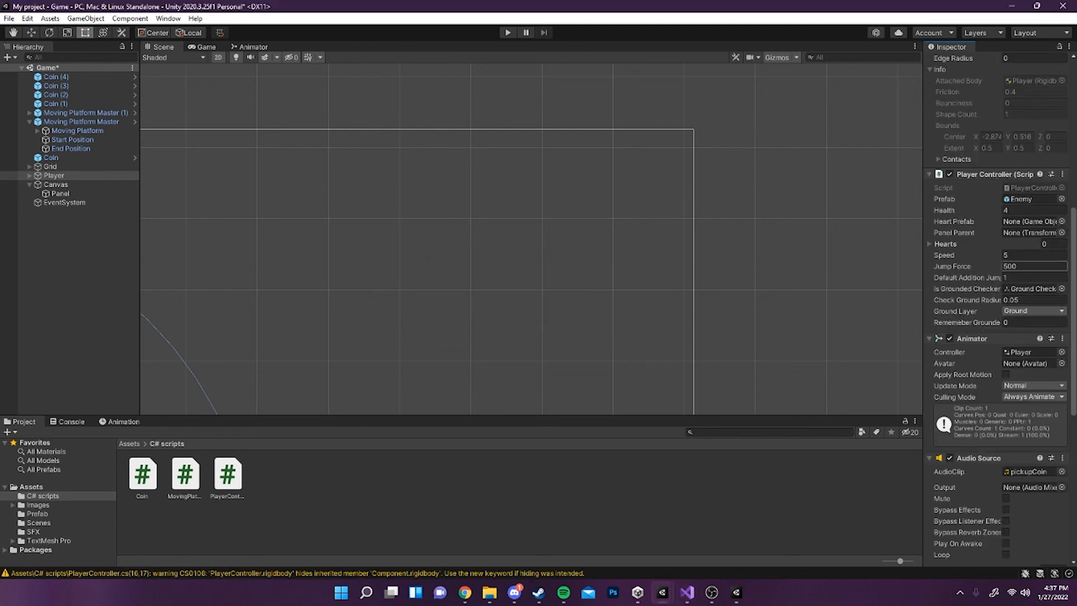
left_click(37, 514)
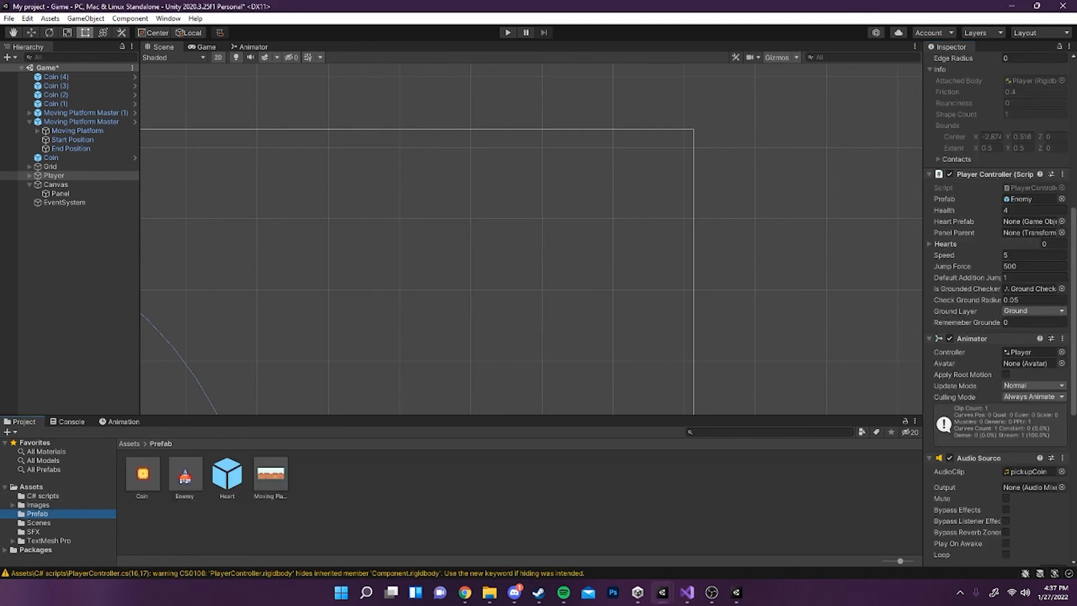
left_click_drag(228, 475, 1030, 222)
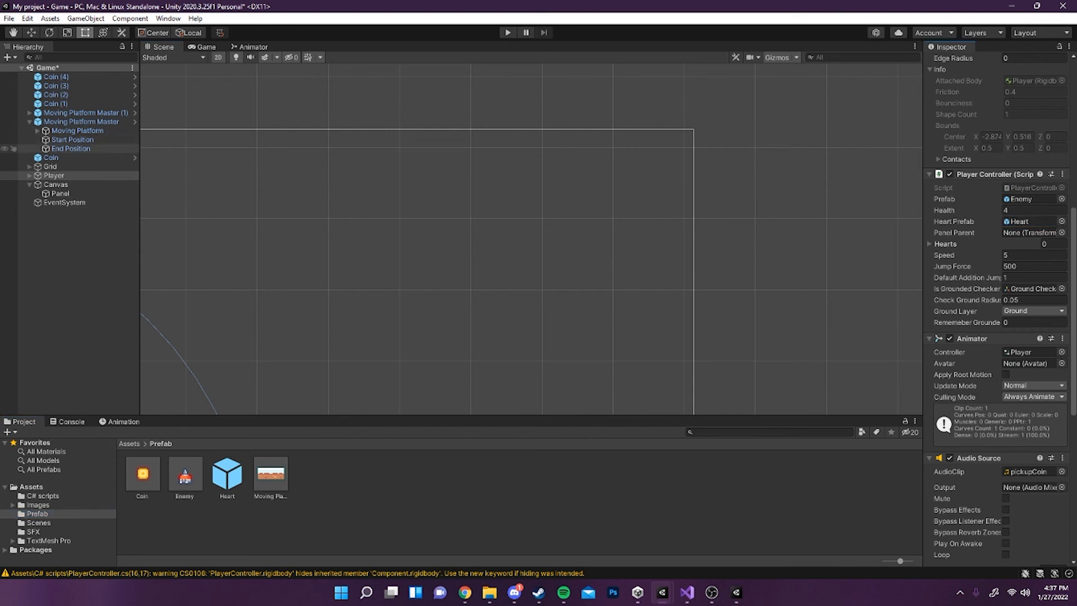
left_click_drag(60, 193, 1032, 232)
scroll(499, 248, "down", 4)
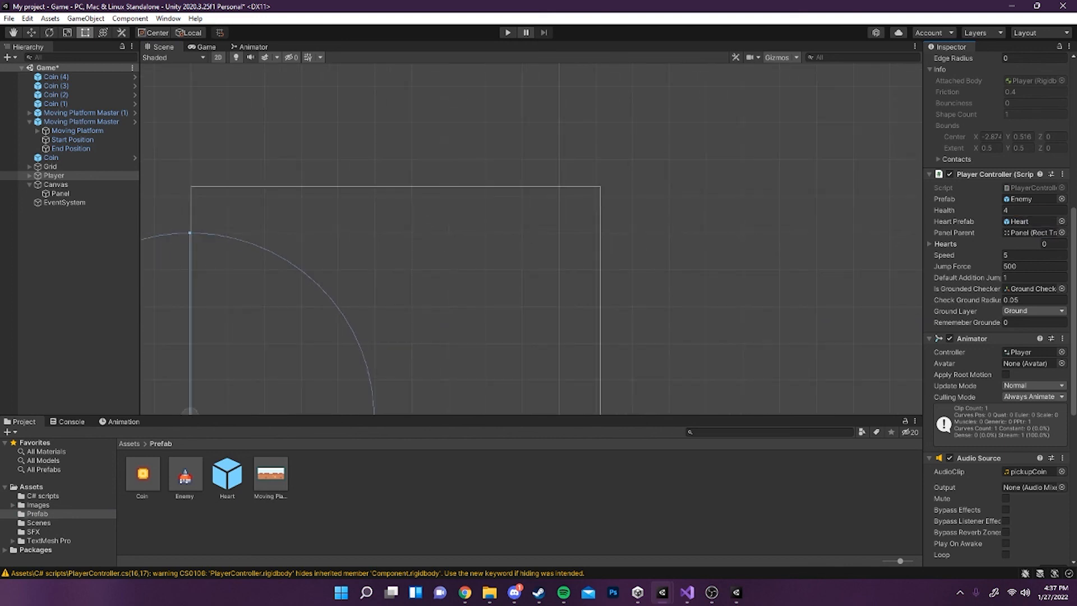
Step: Test the heart display in Play mode, set the Player's Health to 10, and run the test again
key("ctrl+p")
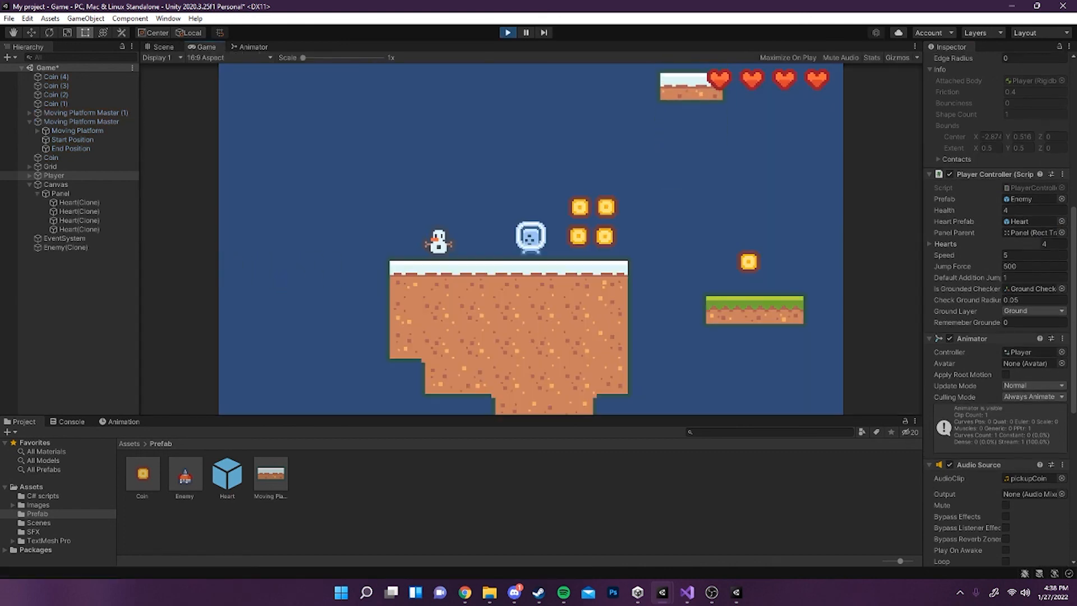
key("ctrl+p")
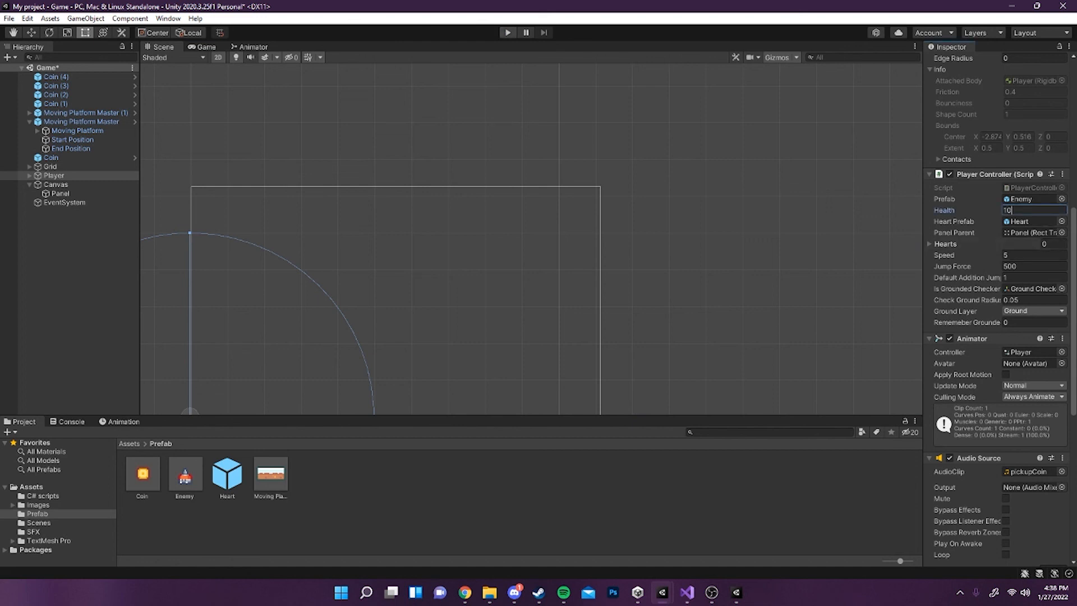
key("ctrl+p")
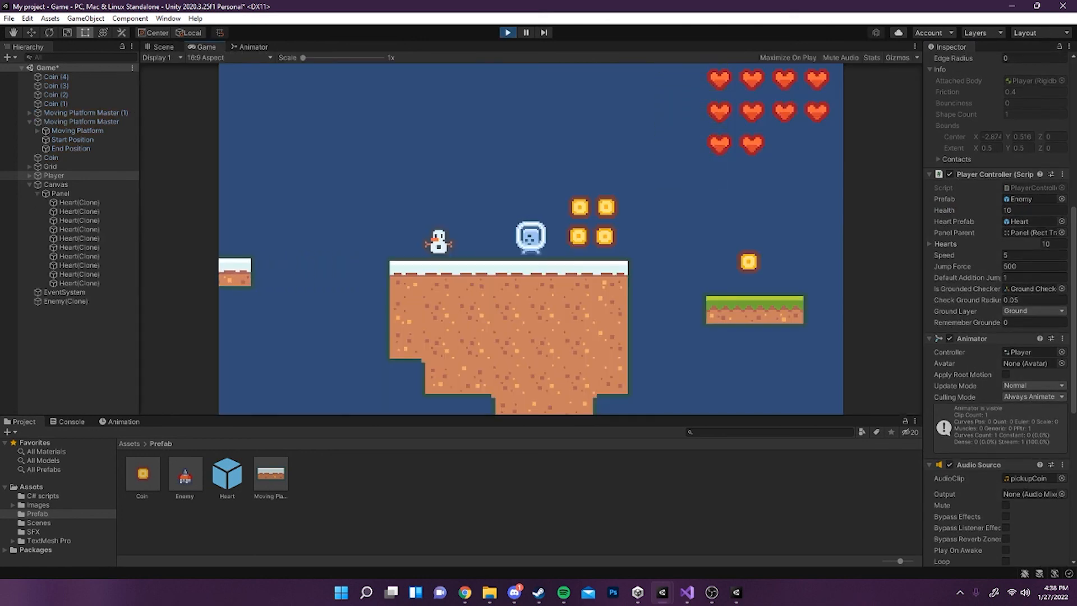
key("ctrl+p")
Step: Widen the Panel leftward to a width of about 887 and test the heart layout in Play mode
left_click(61, 193)
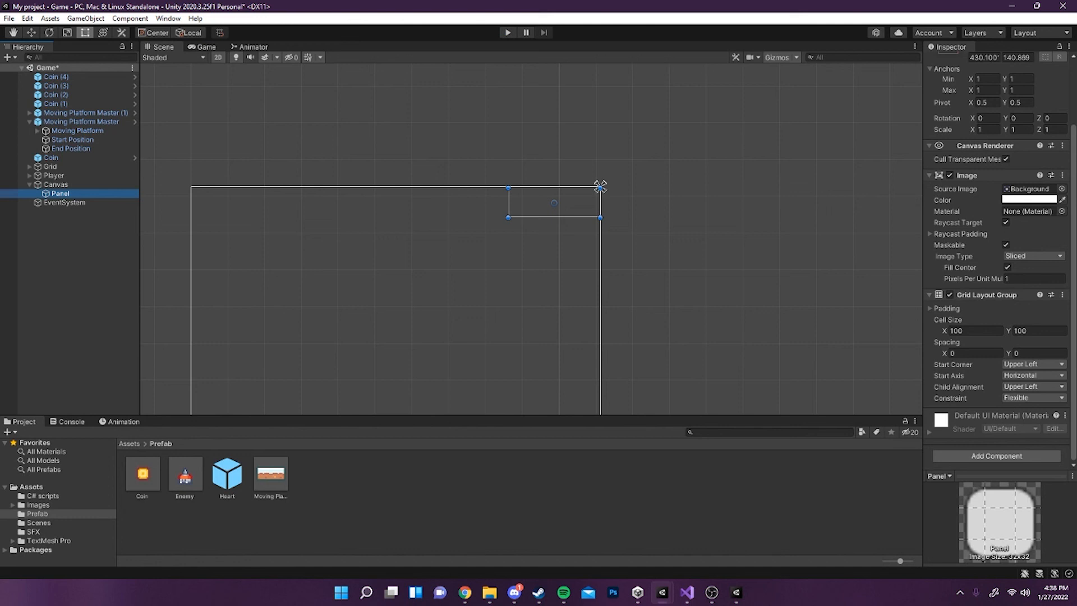
left_click_drag(508, 202, 411, 202)
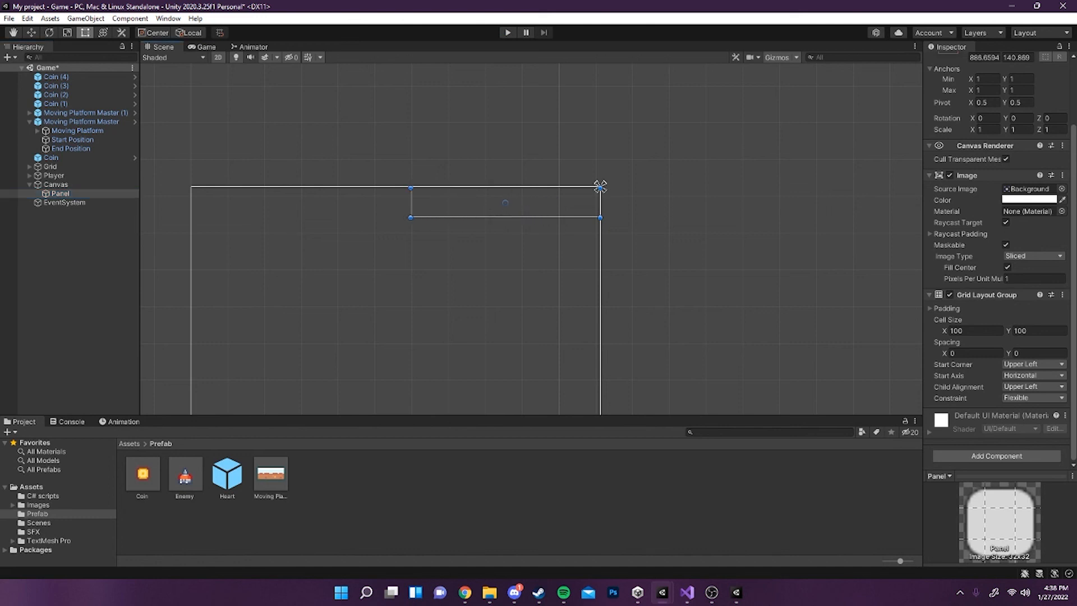
key("ctrl+p")
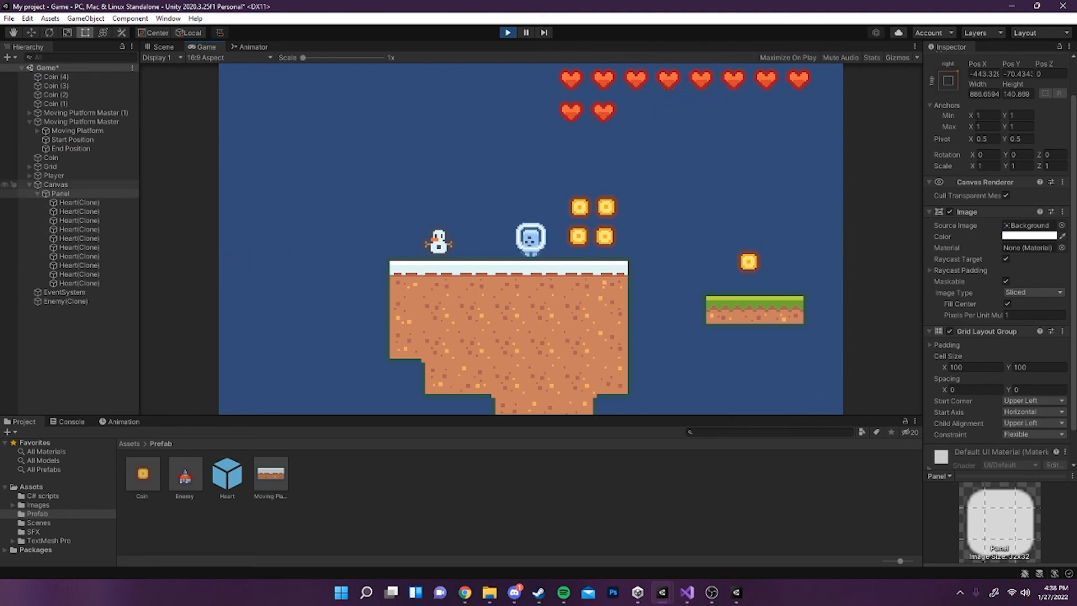
key("ctrl+p")
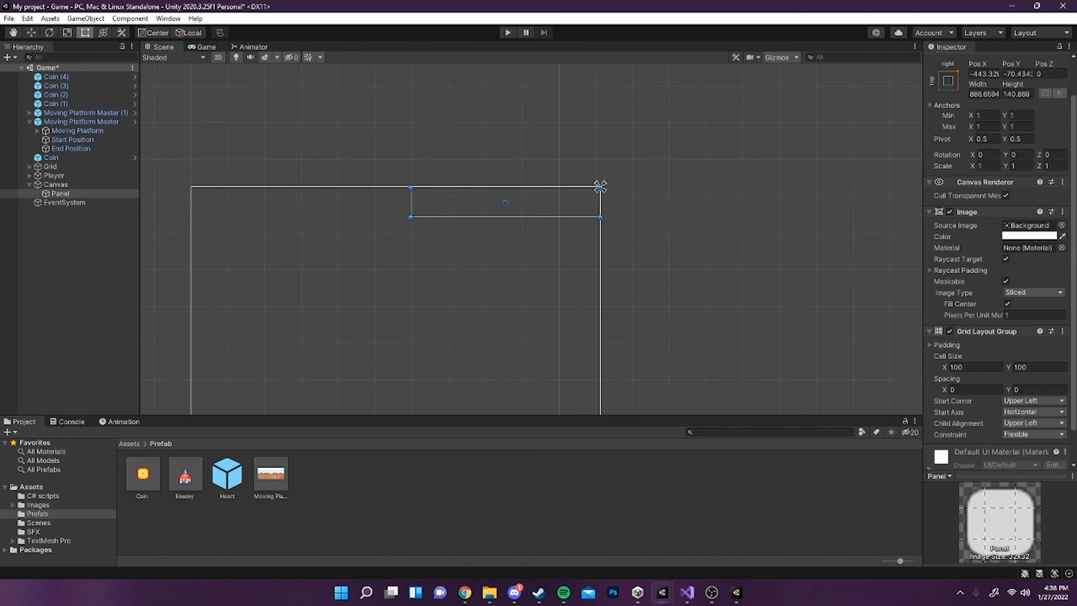
Step: Narrow the Panel from its left edge to a width of about 557
left_click_drag(411, 202, 482, 202)
middle_click_drag(600, 185, 612, 145)
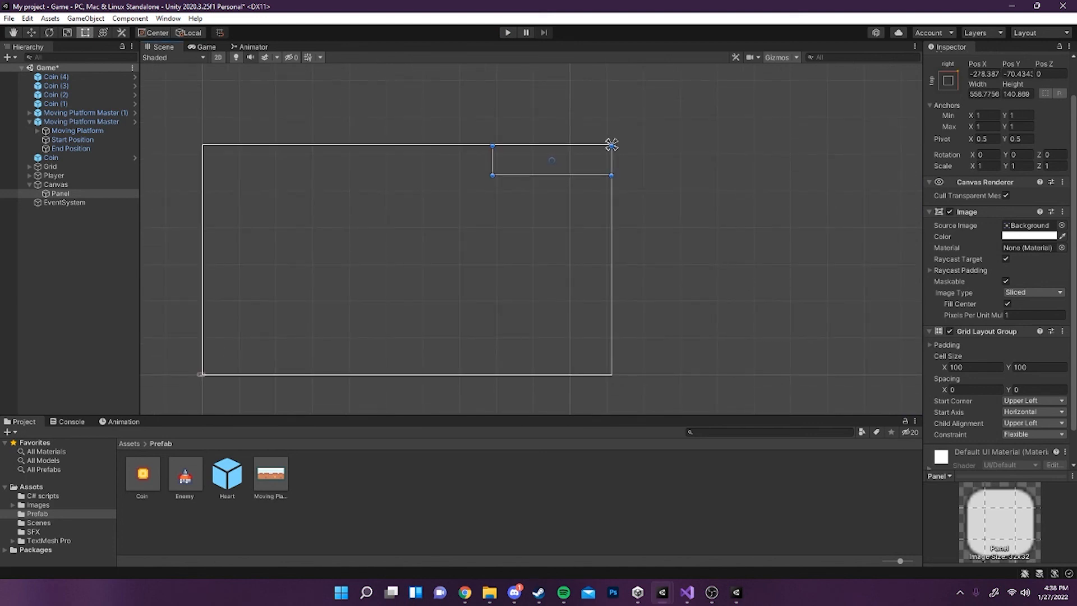